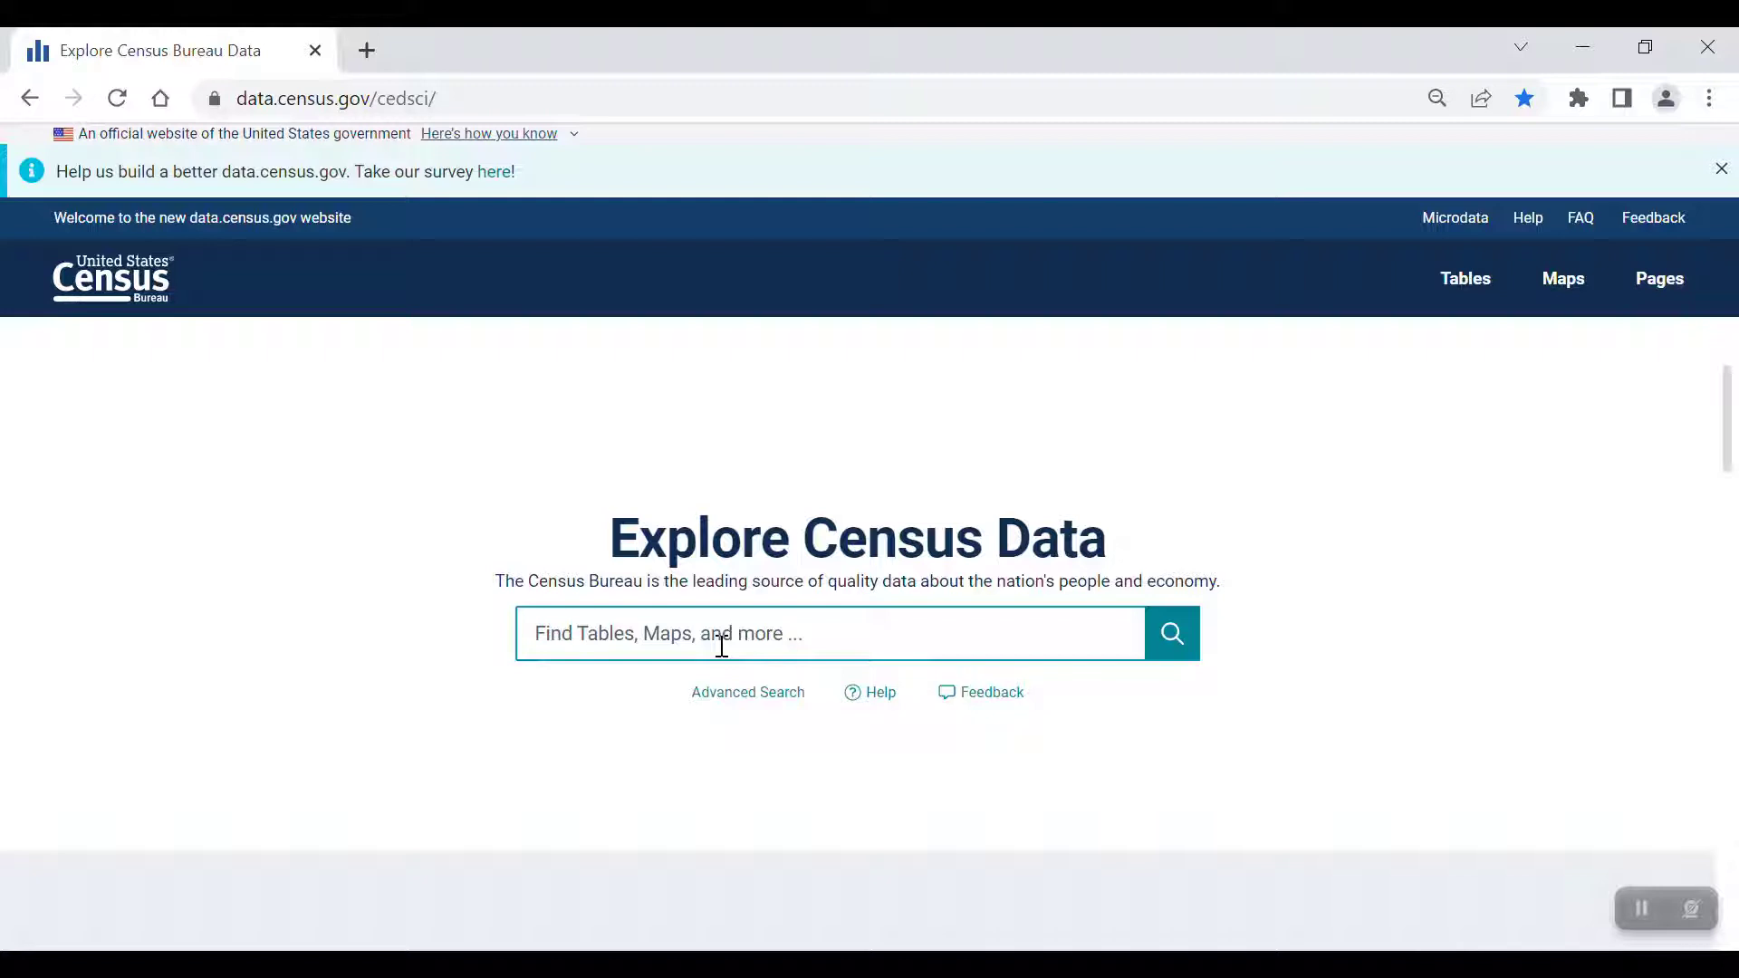
Search the census data for "internet access Orange County, California"
left_click(722, 646)
type("inter")
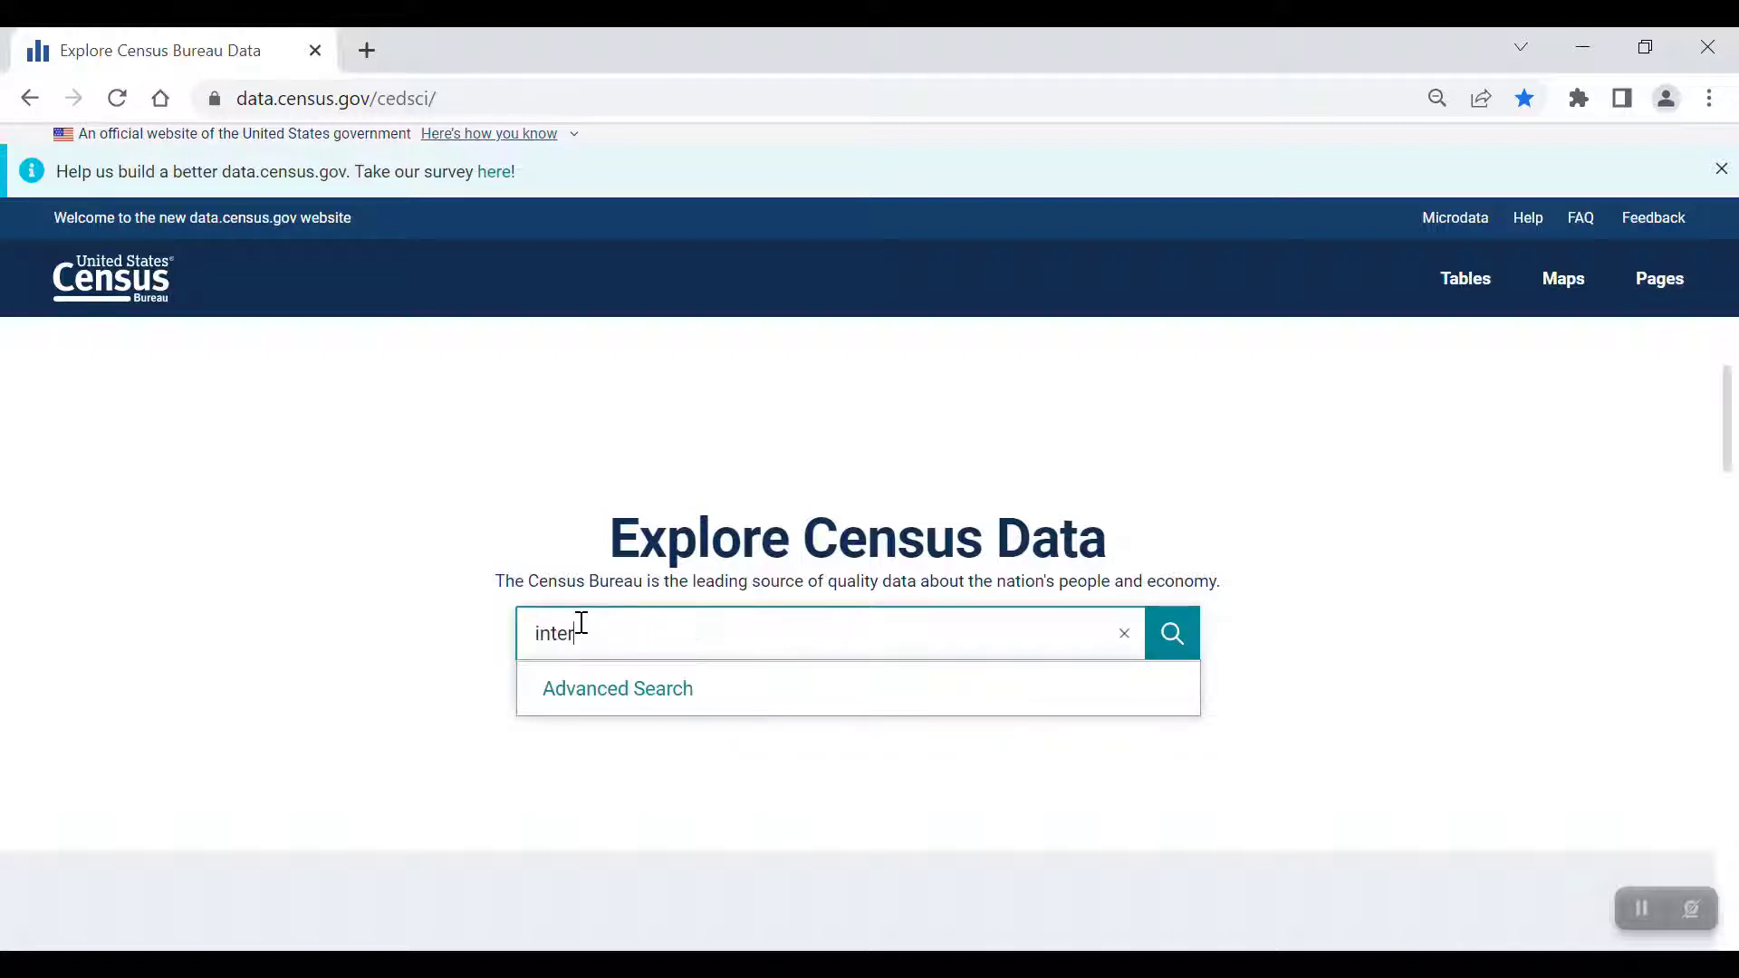
type("net access Orange County, Califo")
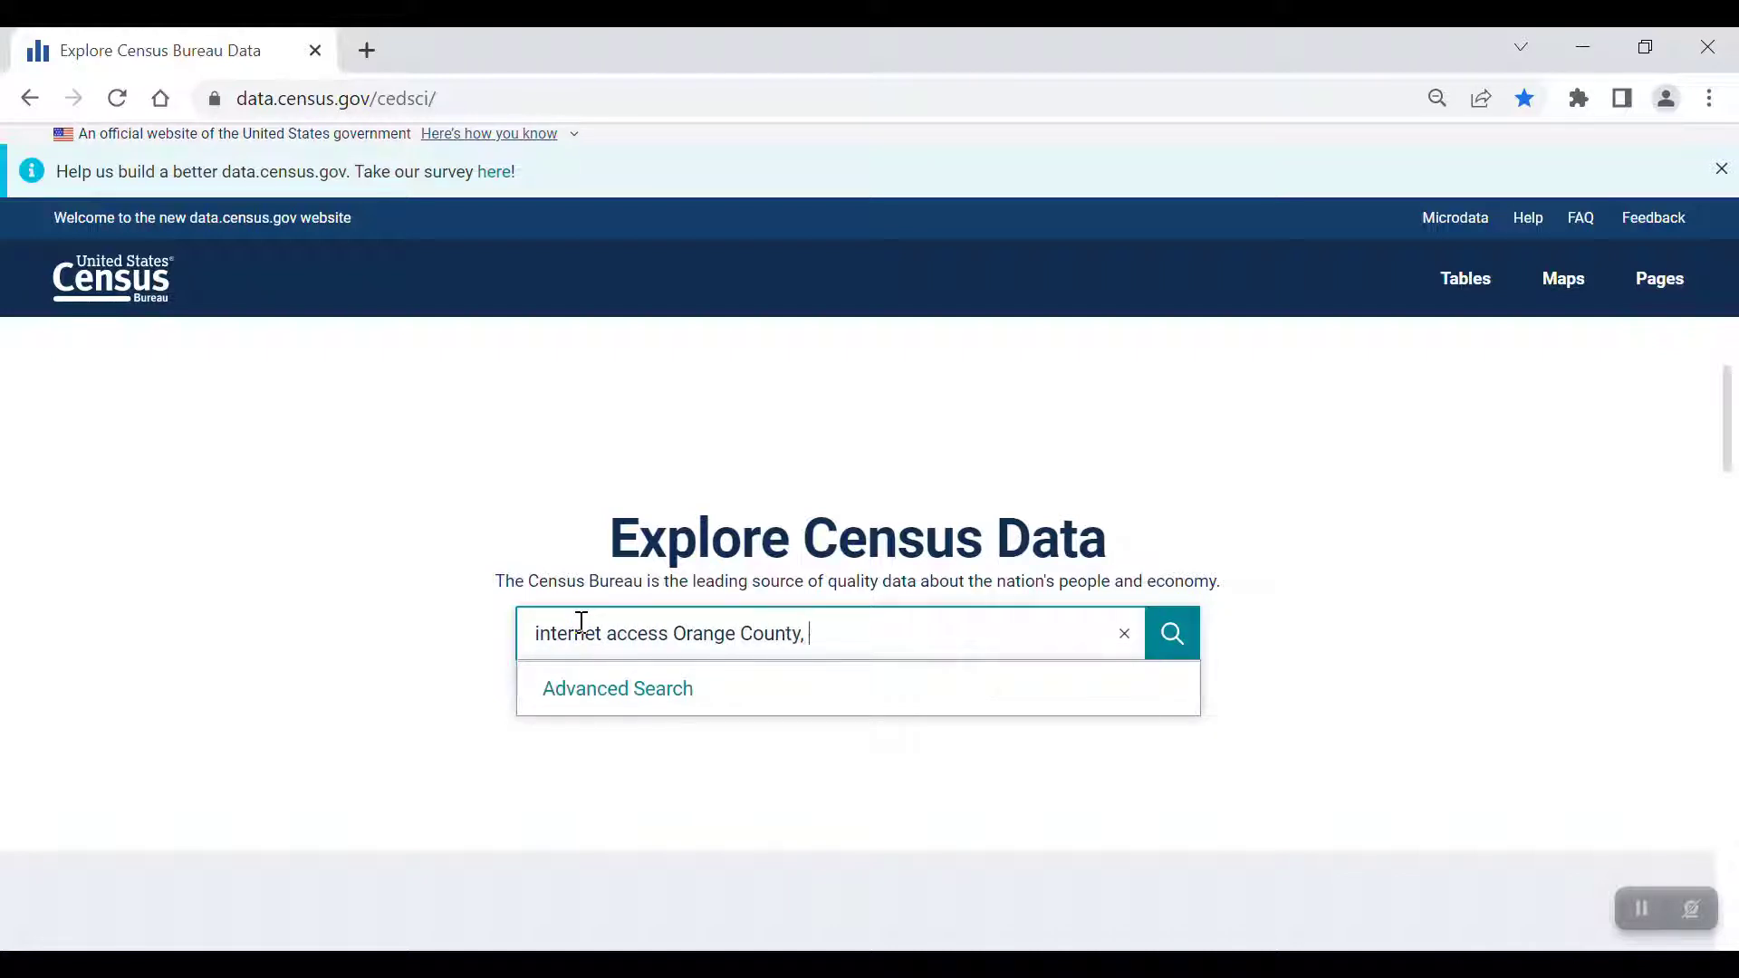
type("rnia")
left_click(1176, 649)
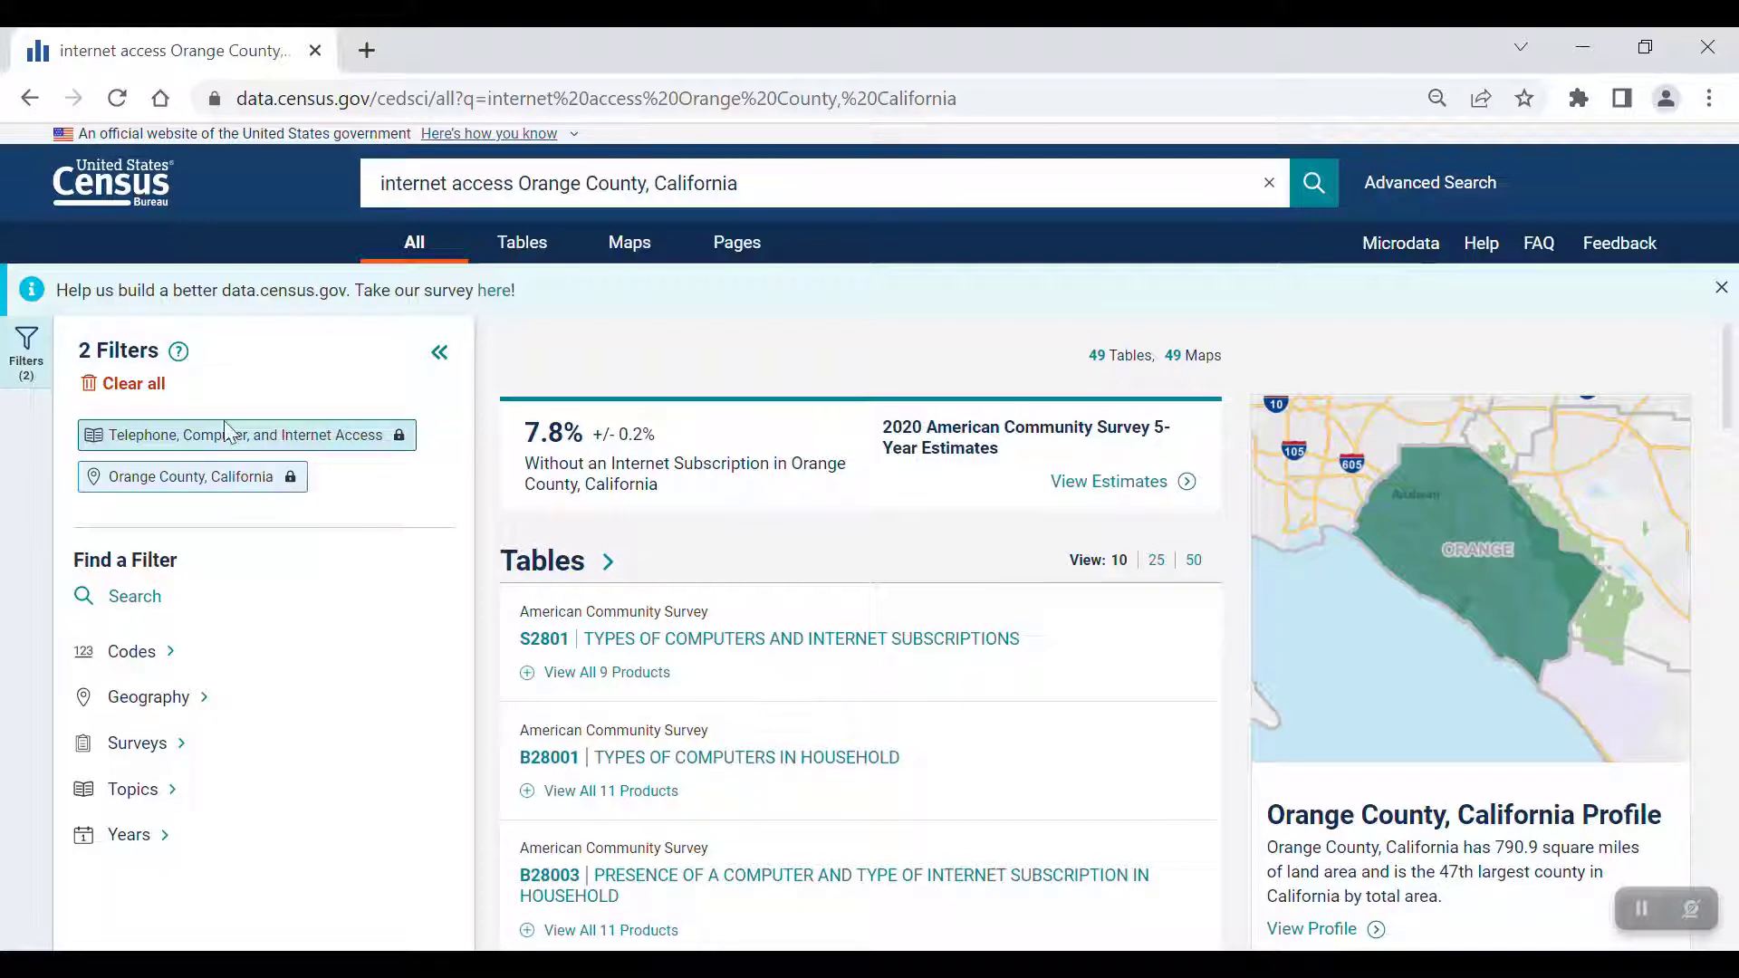
Read the explanation of filter chip types and actions for the applied filters, and close it
left_click(181, 355)
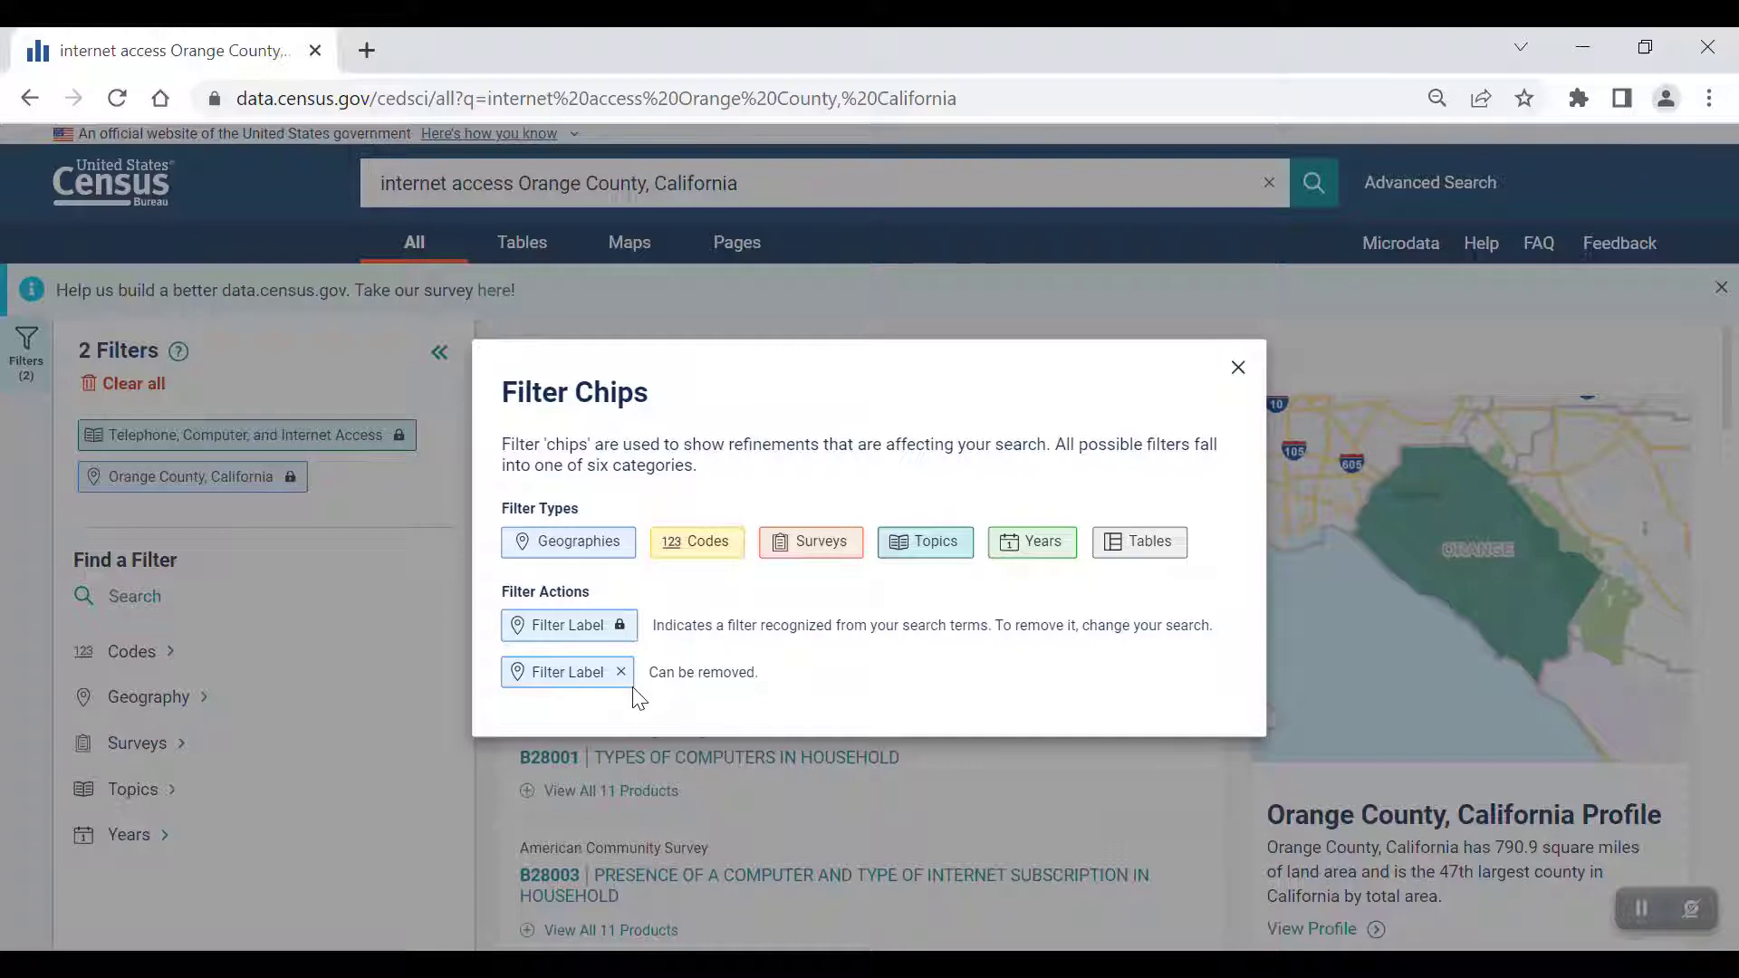
left_click(1237, 367)
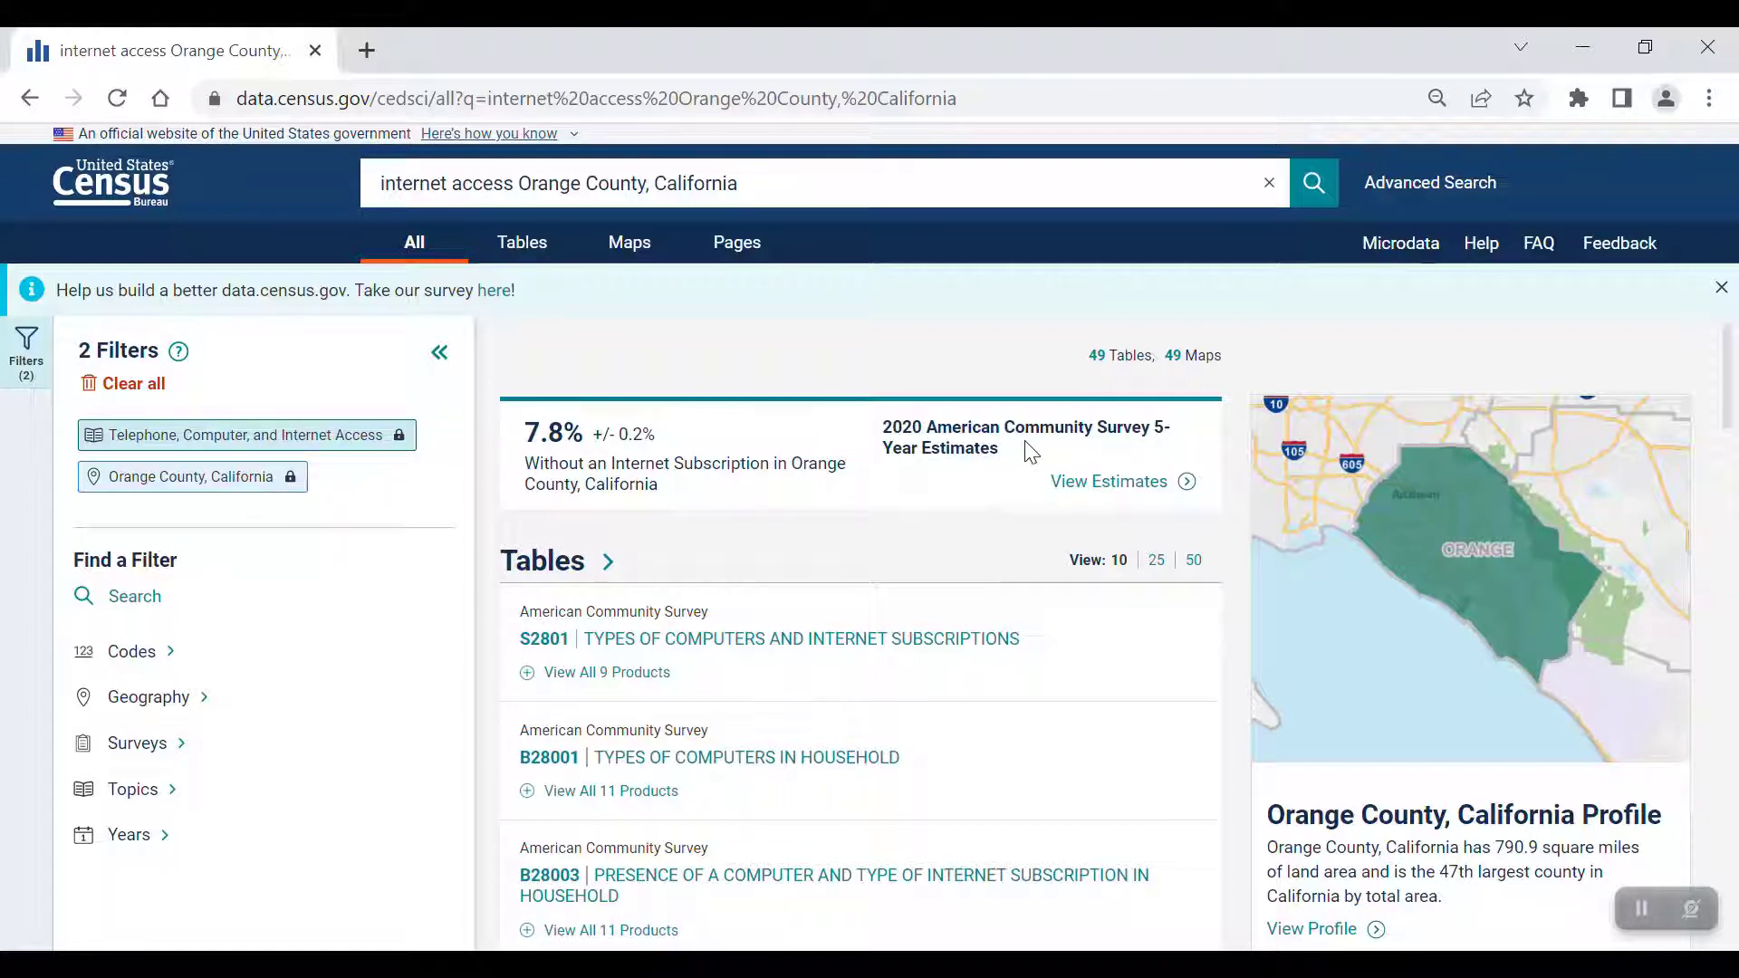
Open the estimates for households without an Internet subscription, collapse the filter and result lists, and find the Internet subscription rows
left_click(1099, 494)
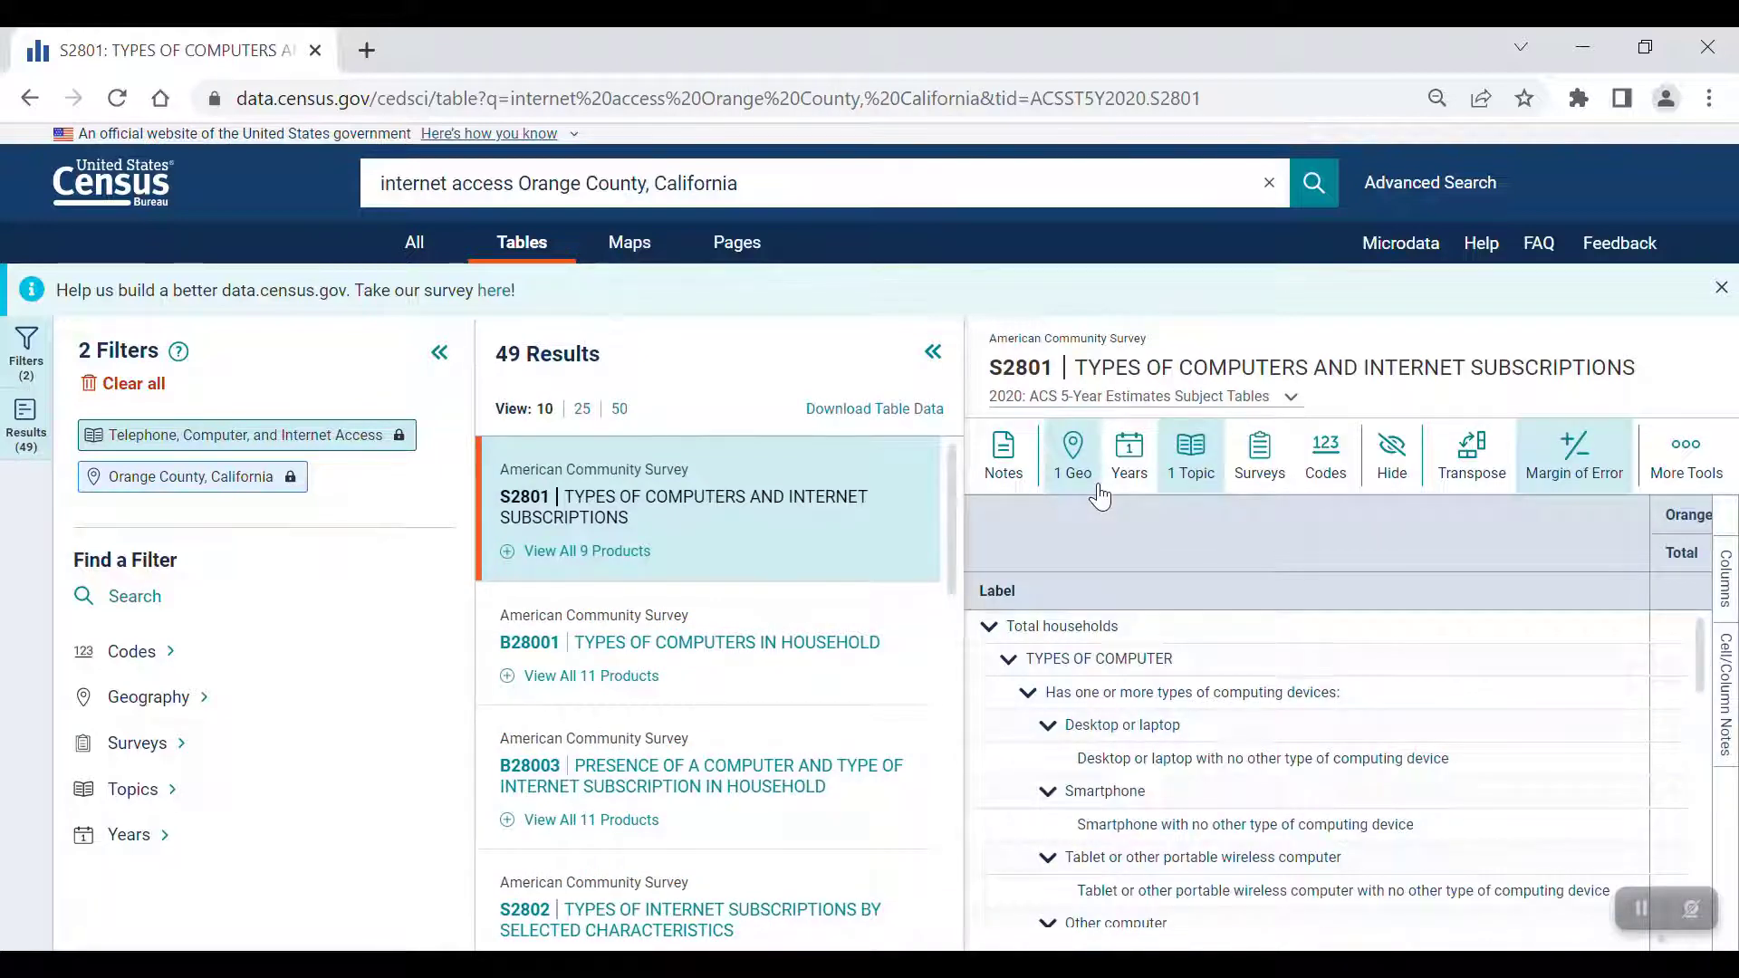
left_click(441, 354)
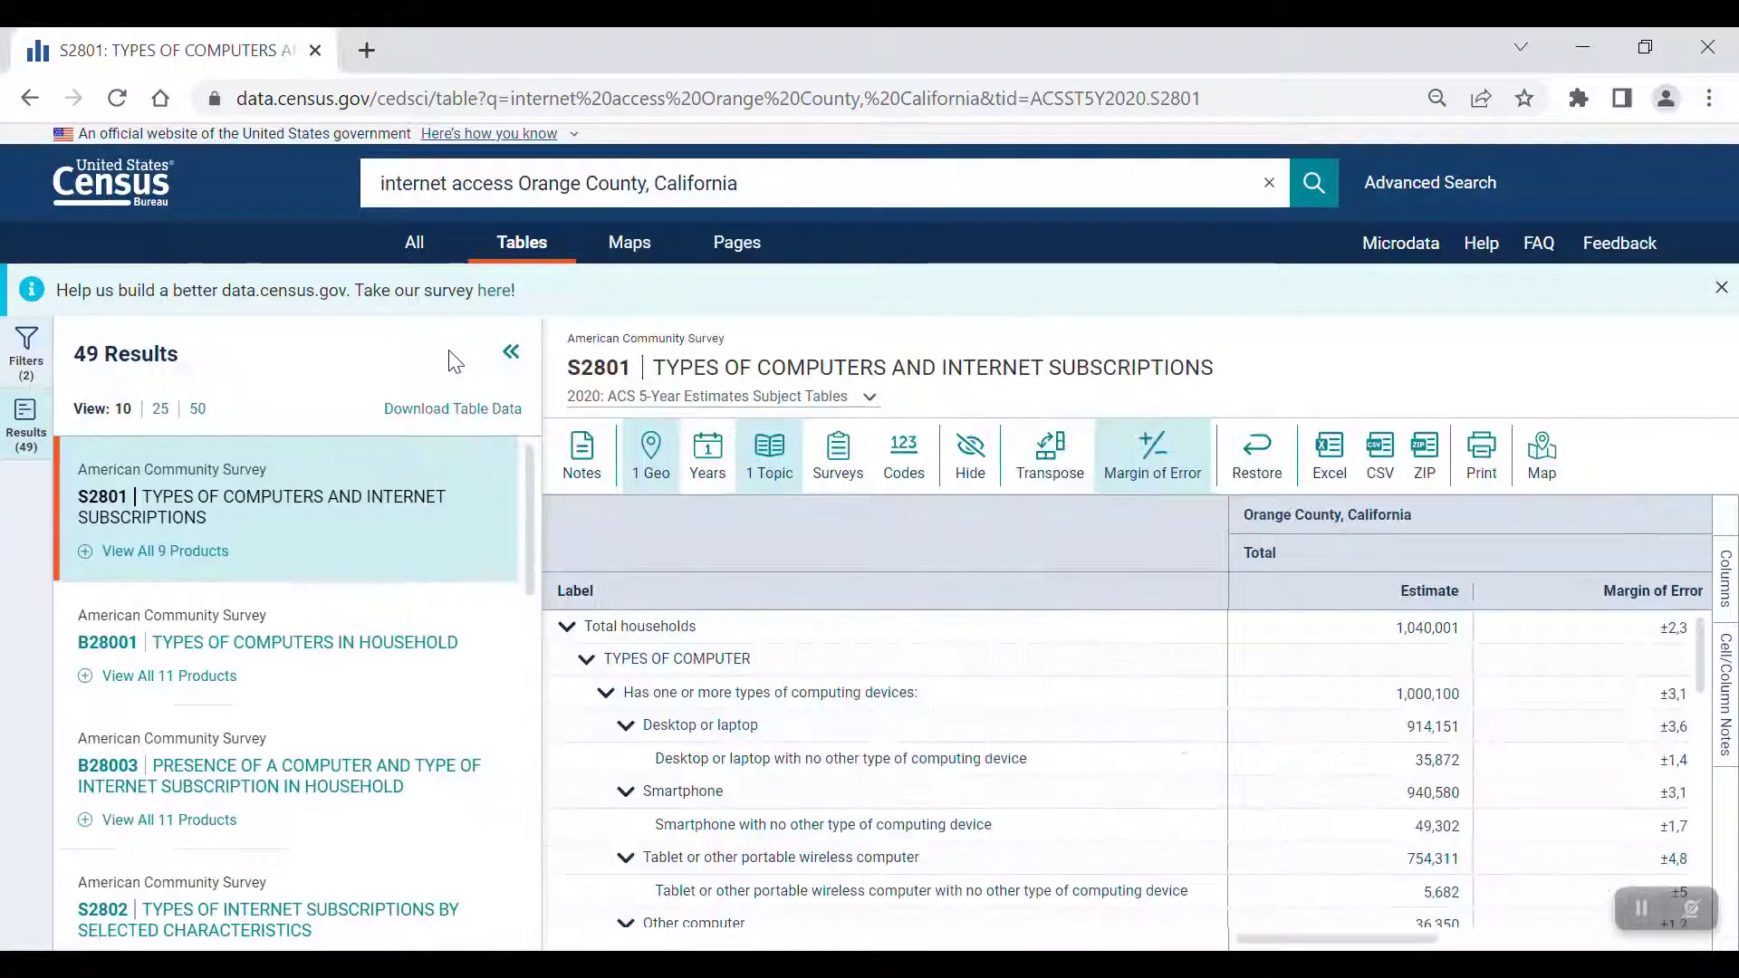
left_click(509, 353)
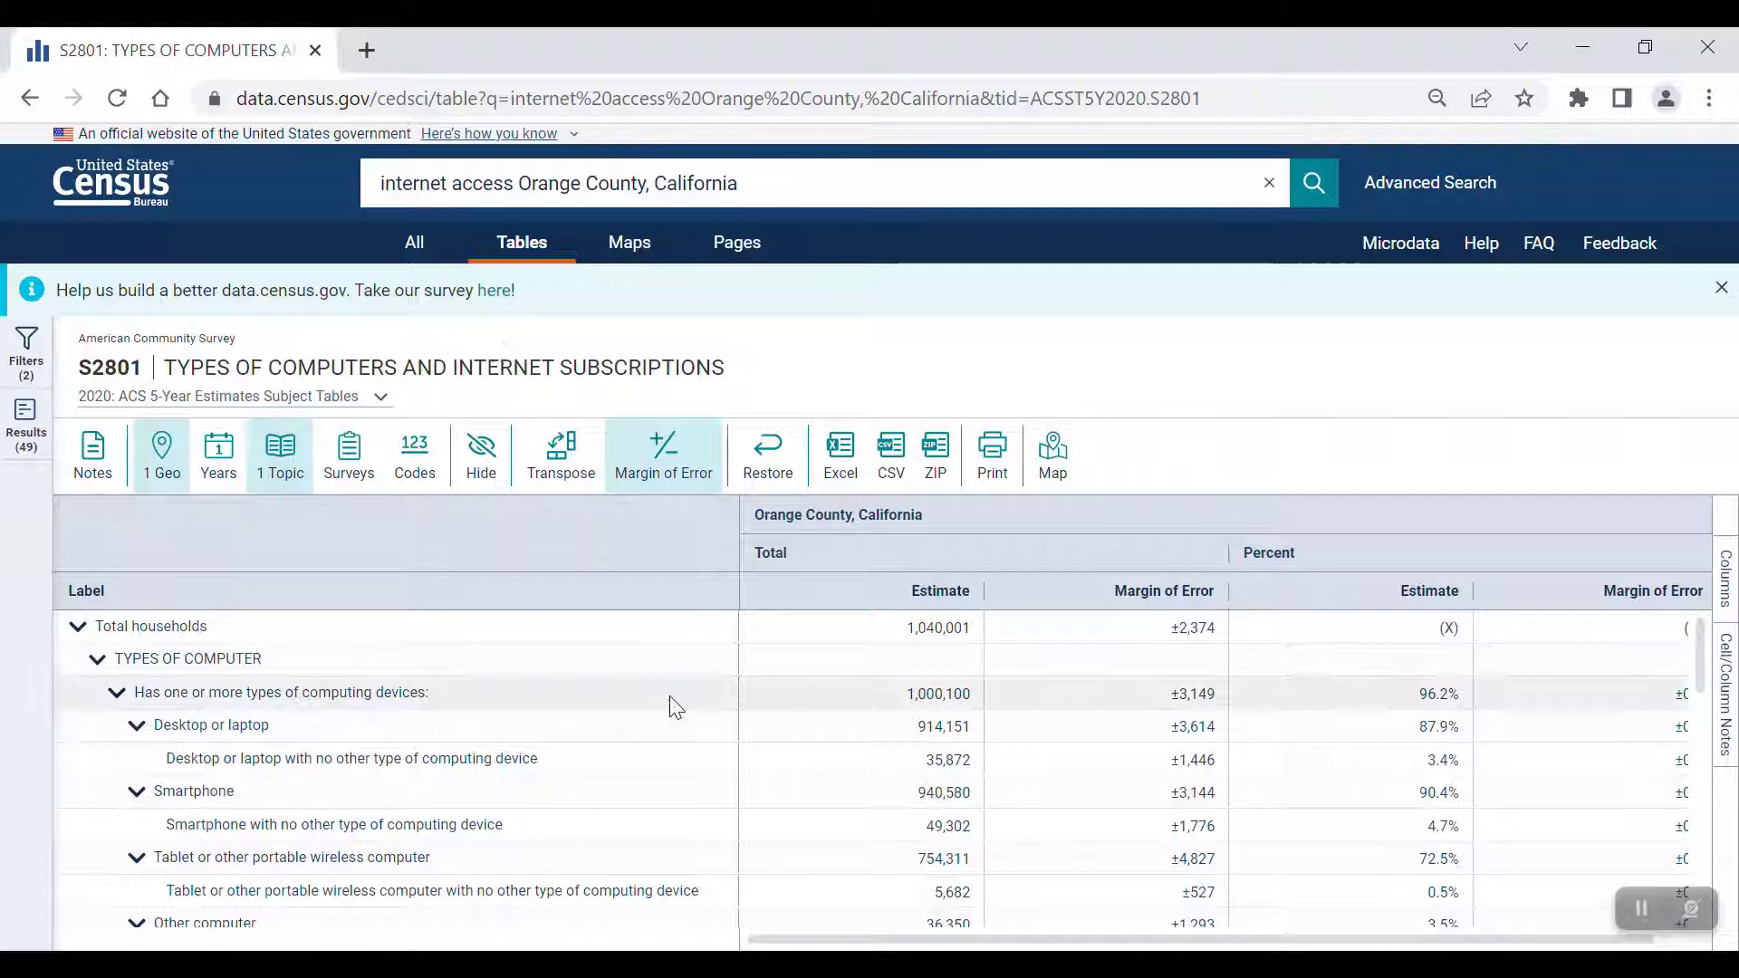
scroll(670, 704, "down", 2)
scroll(670, 704, "down", 3)
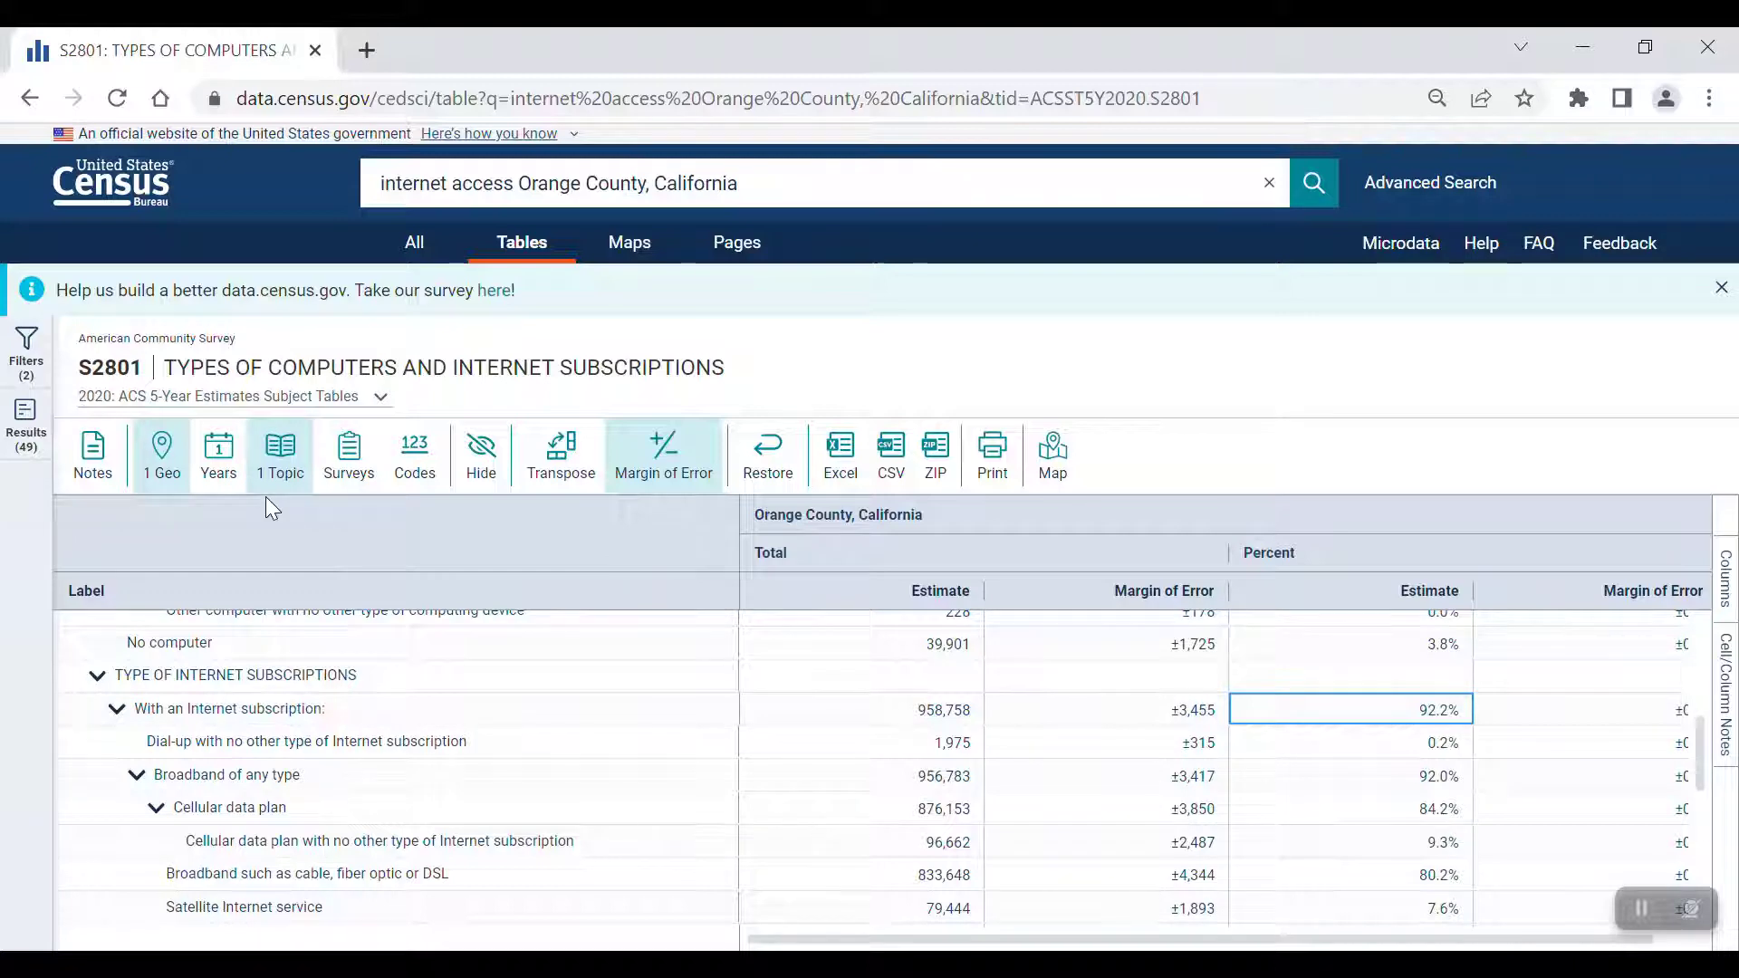
Review the notes of table S2801 and its column visibility options, closing both without changes
left_click(104, 477)
scroll(118, 489, "down", 3)
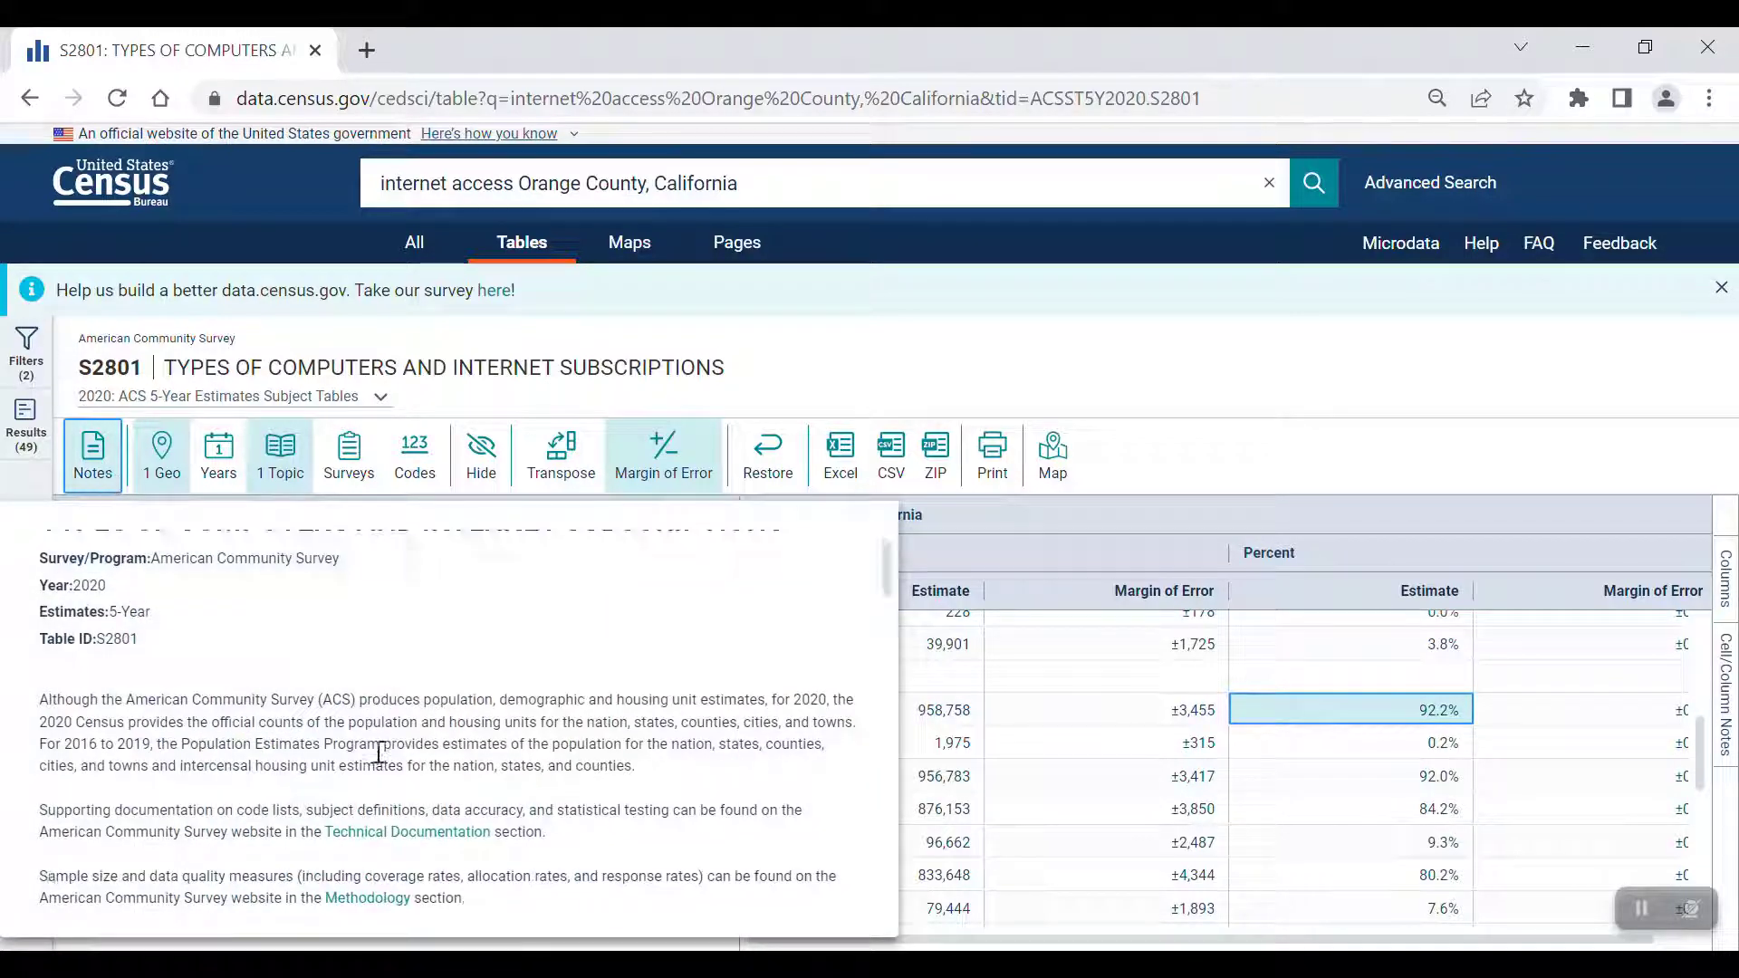
left_click(121, 475)
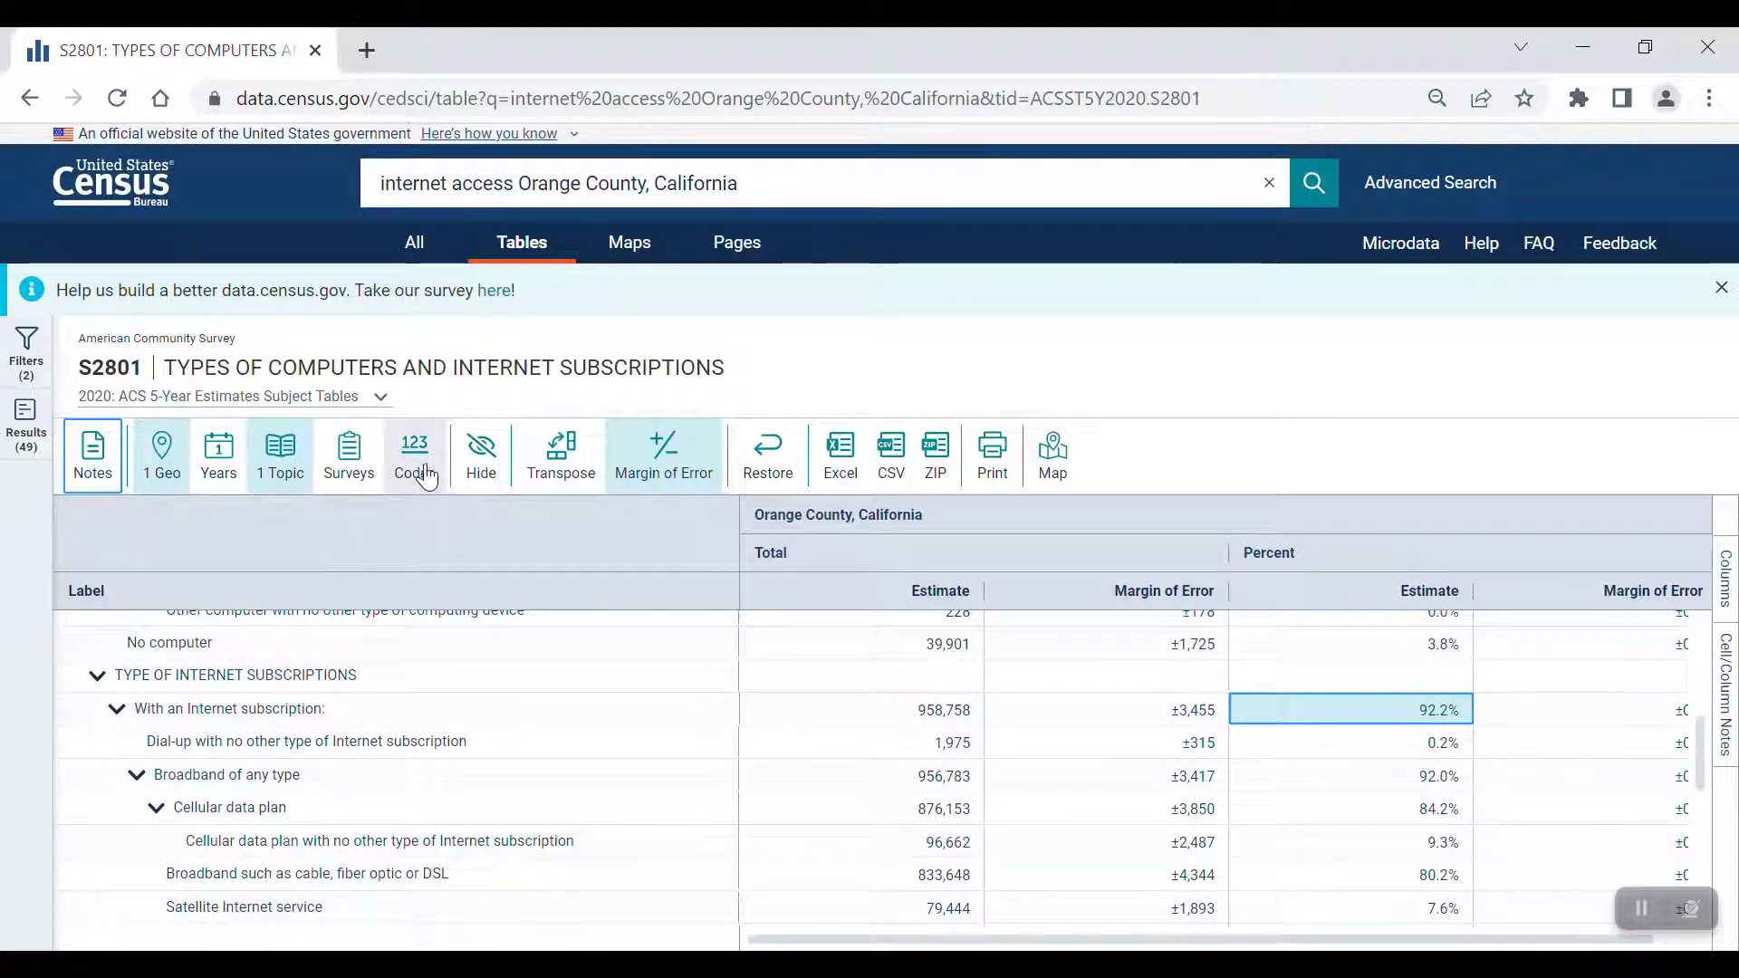
left_click(493, 471)
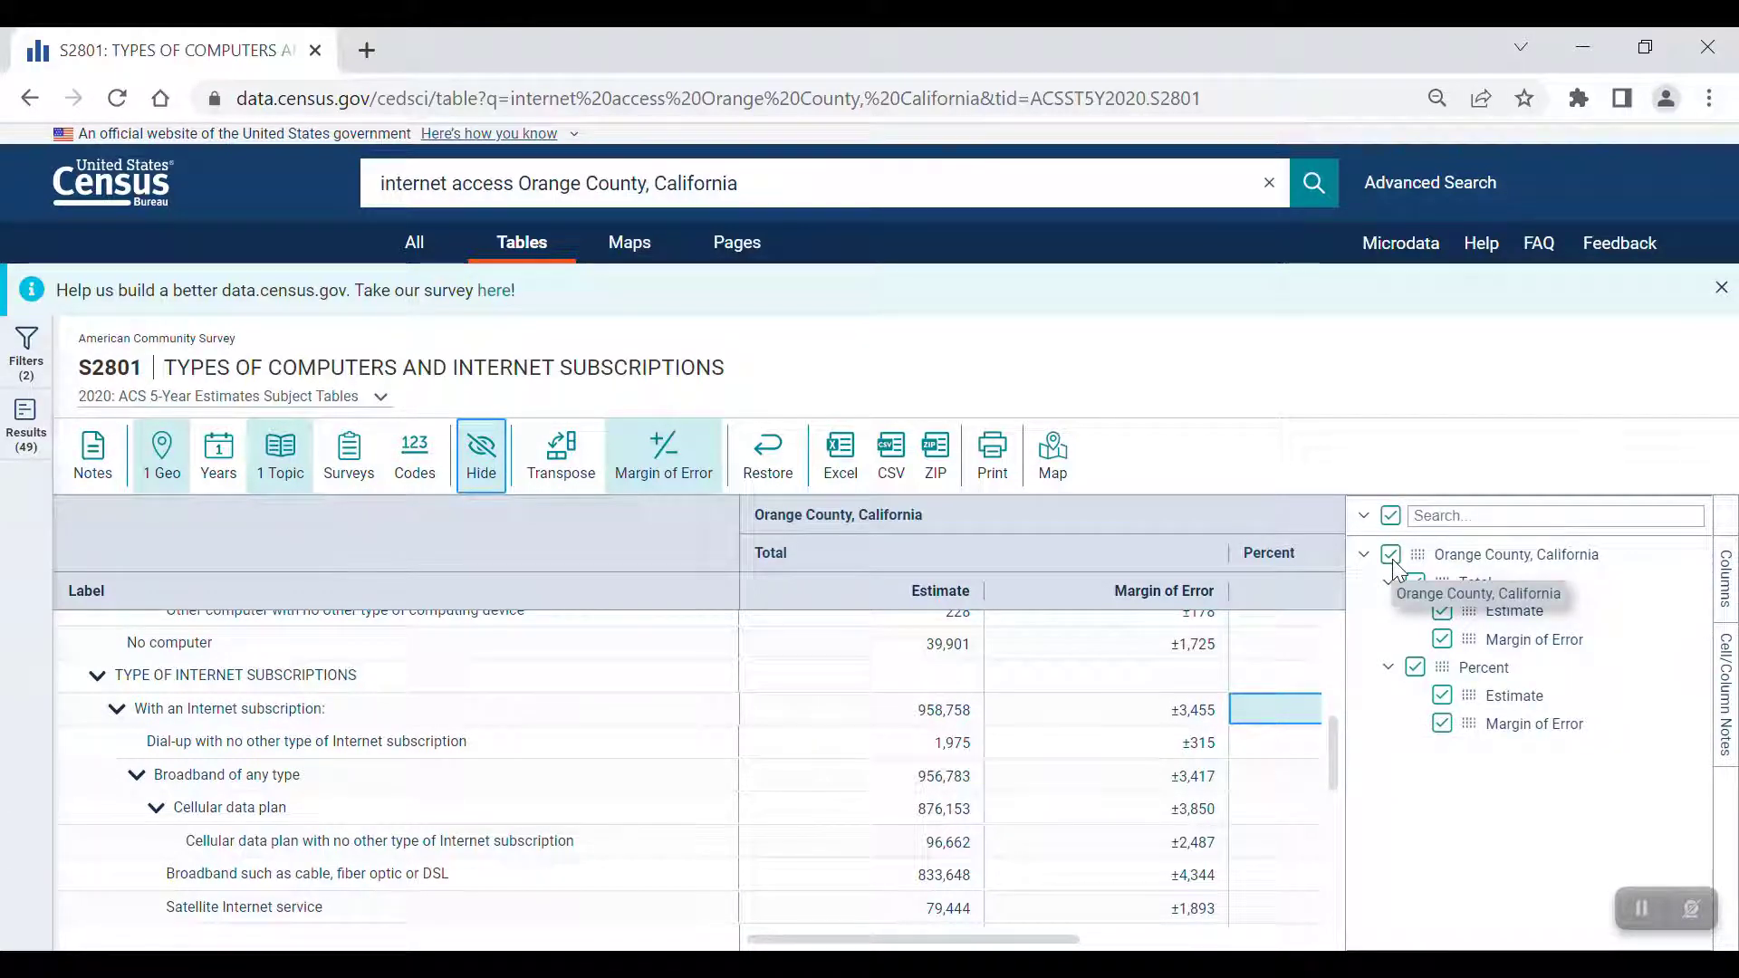
left_click(481, 457)
Transpose table S2801 and restore its original layout, and hide the margins of error and show them again
left_click(559, 469)
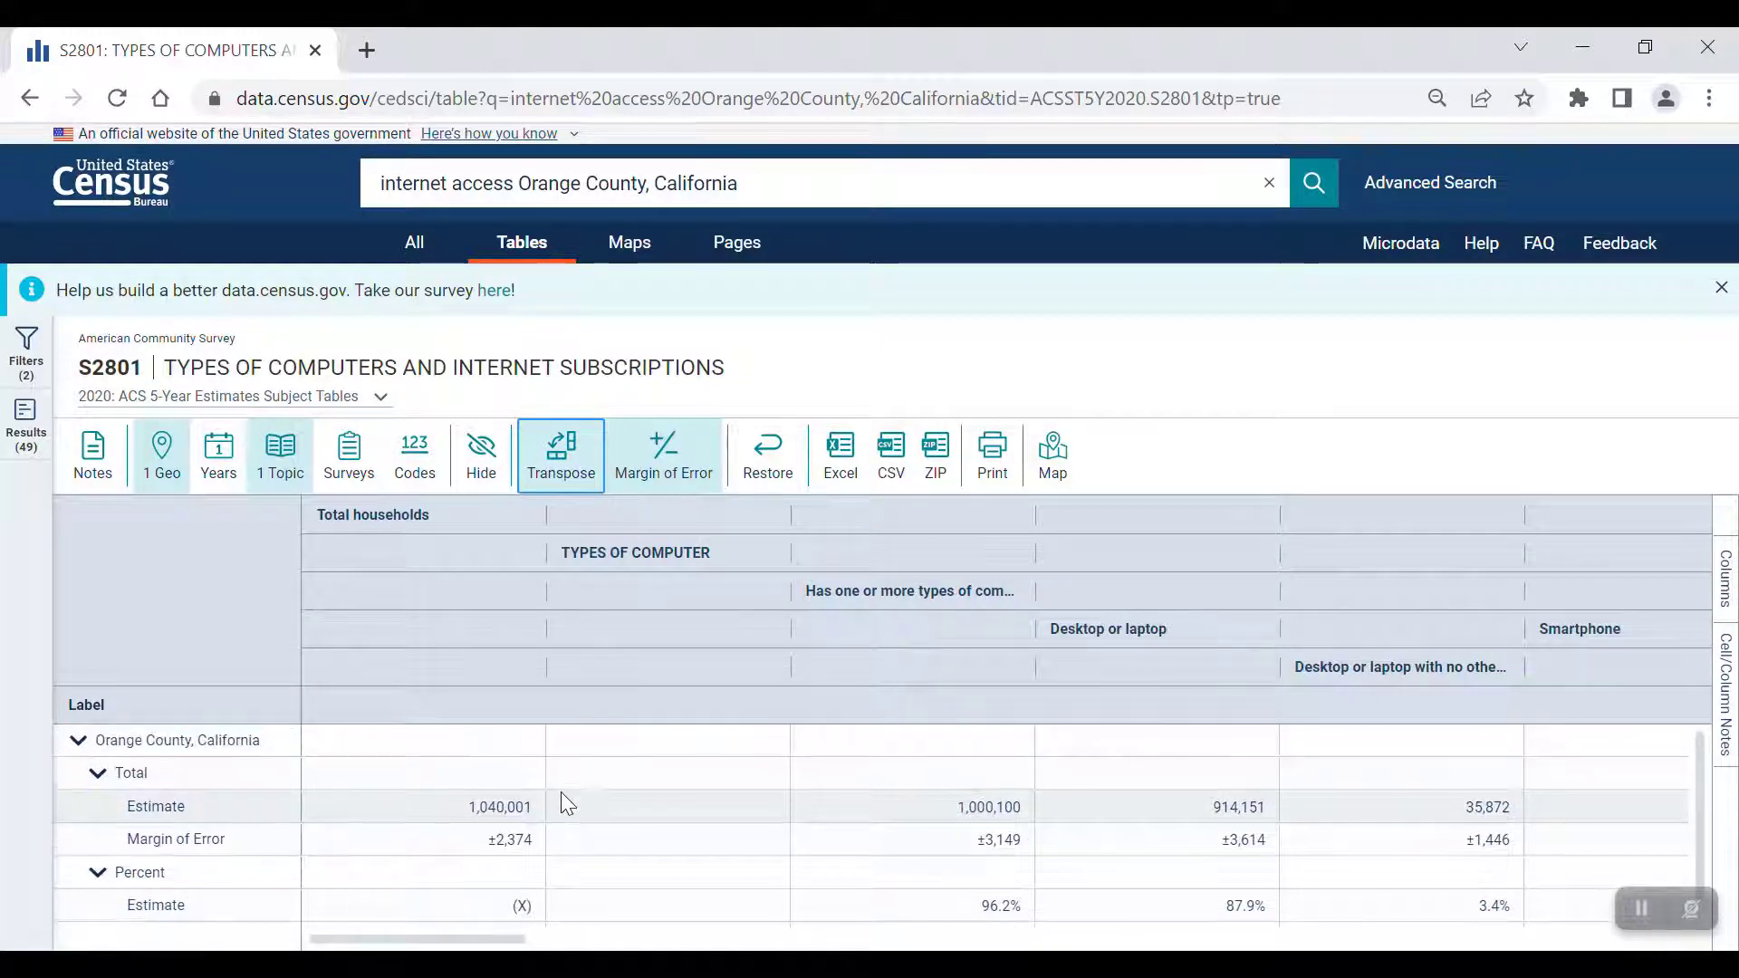
left_click(766, 463)
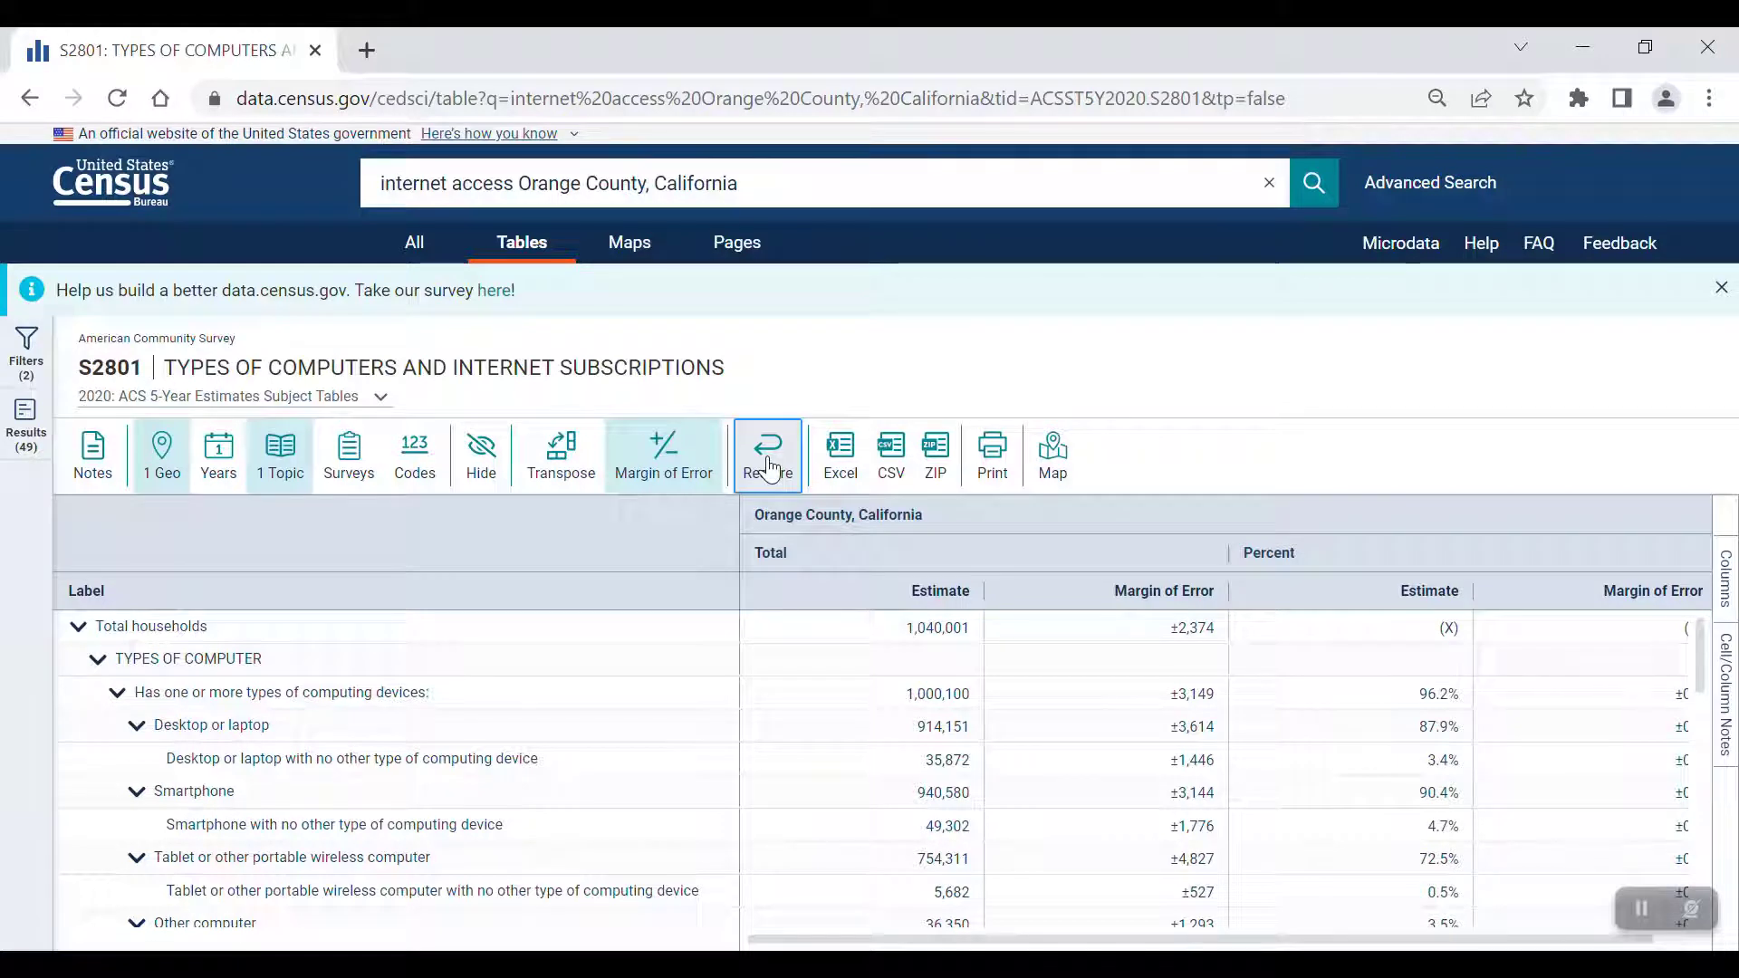
left_click(693, 478)
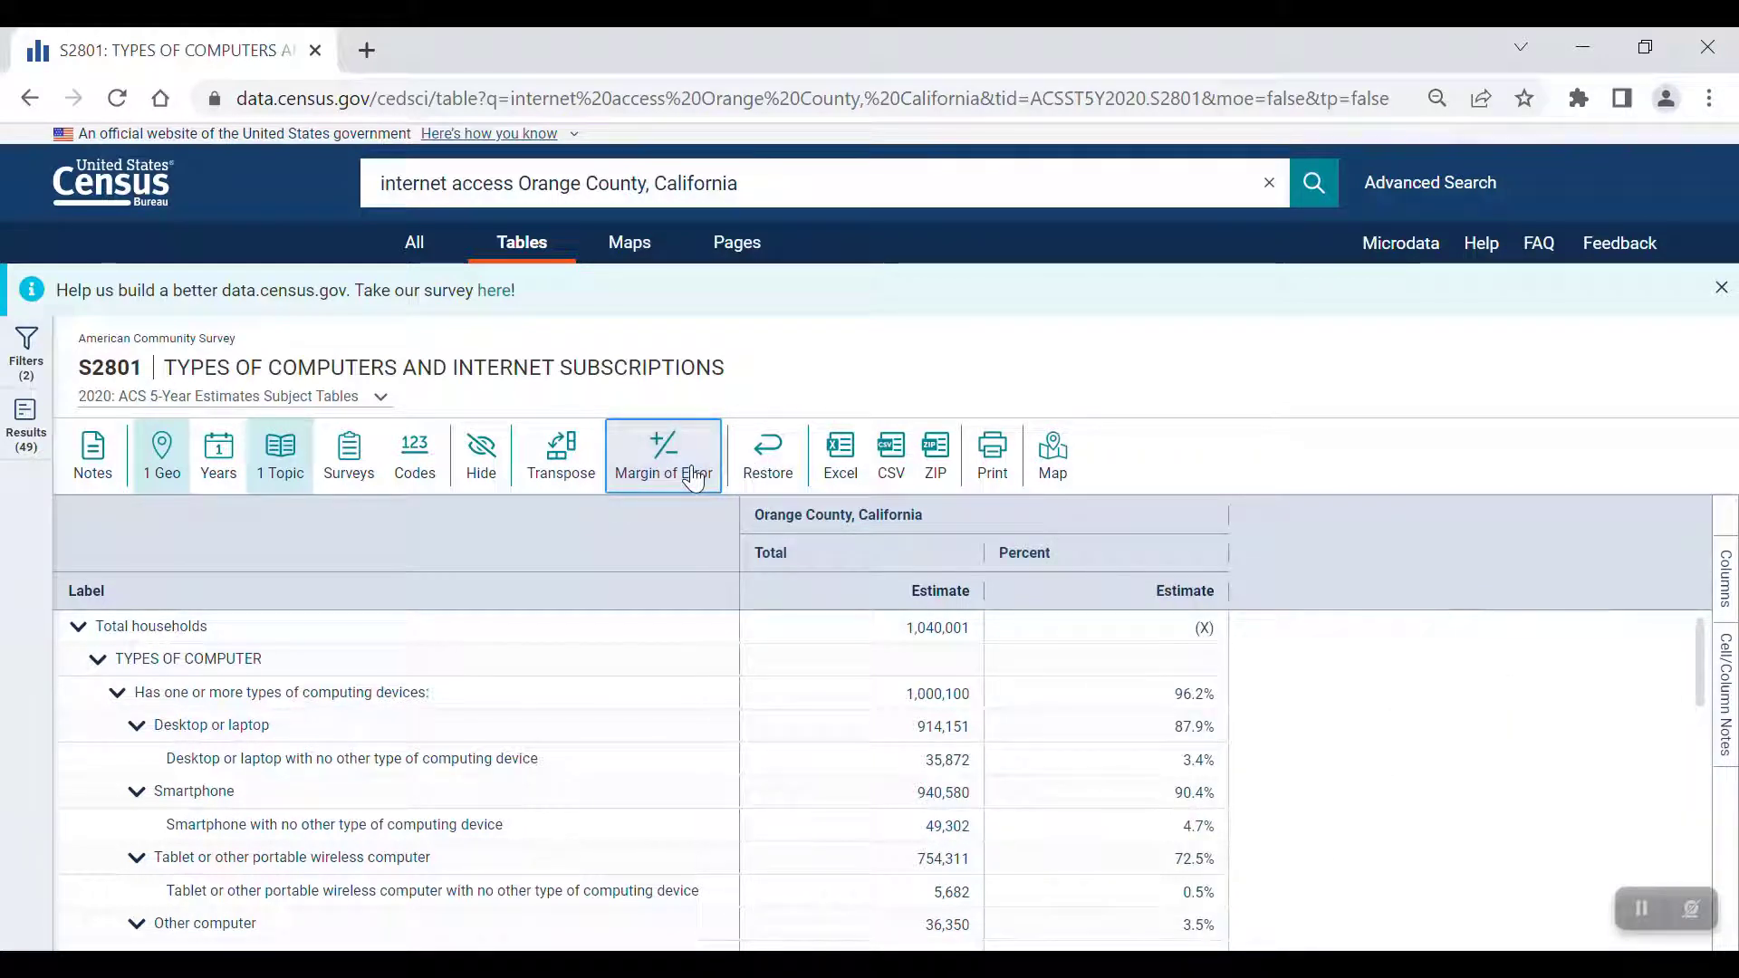
left_click(693, 478)
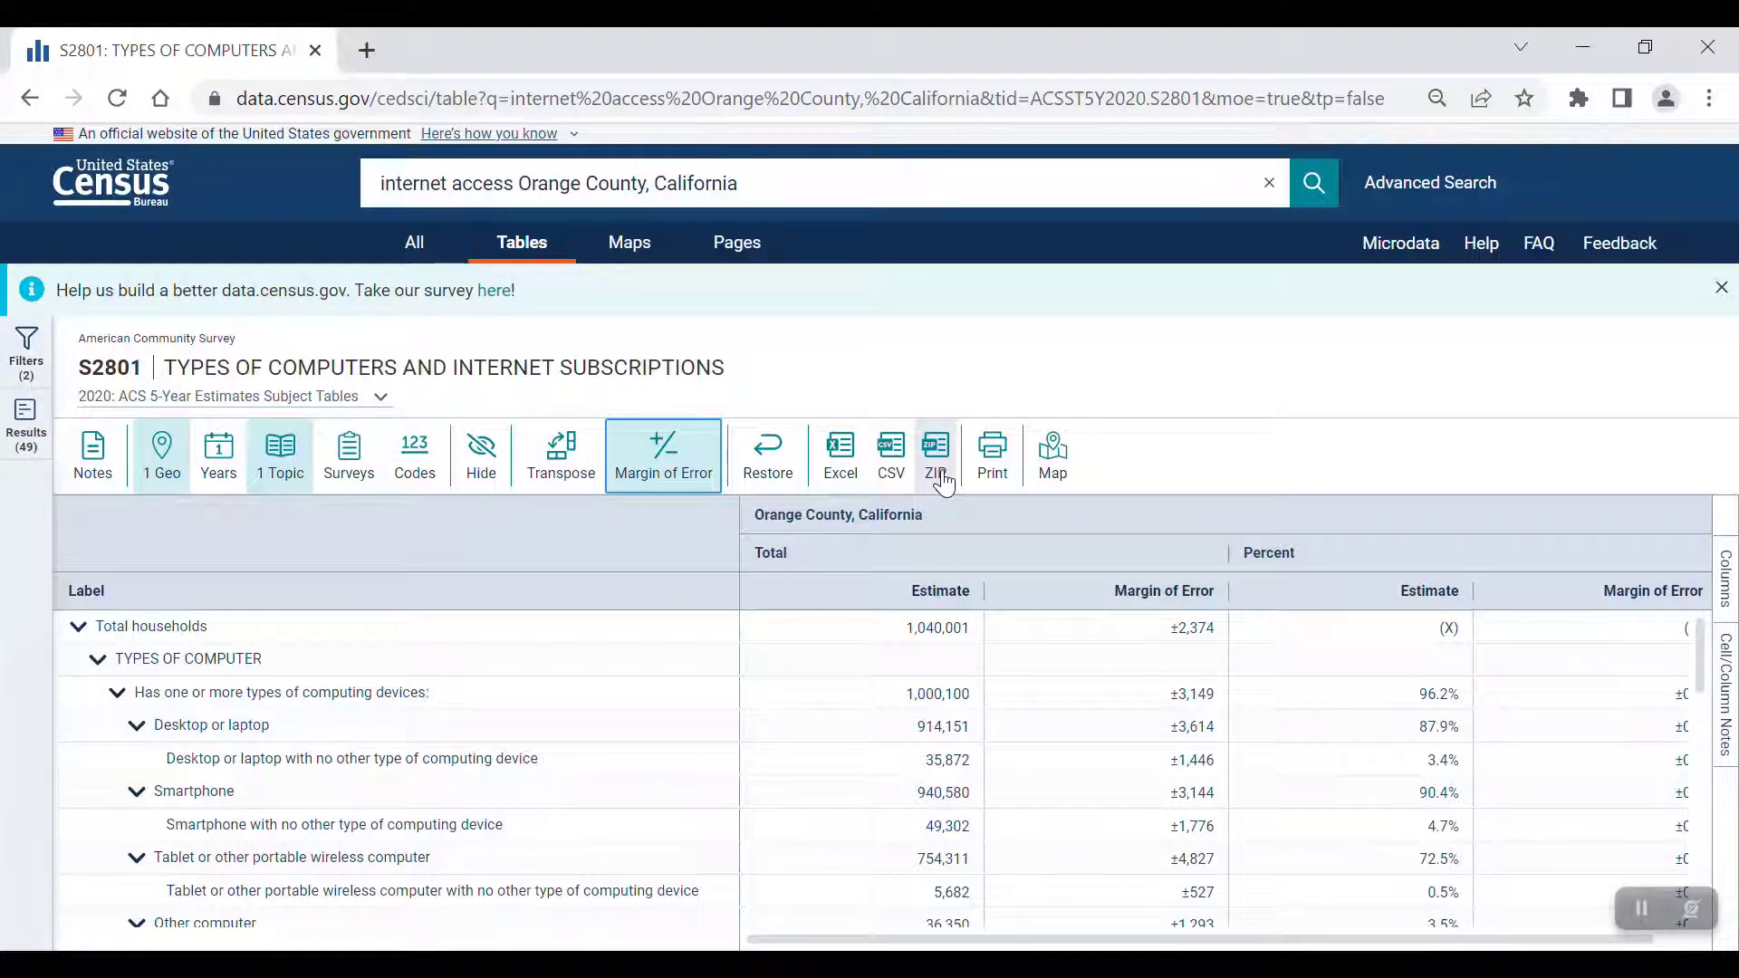
Check the print options for table S2801 and dismiss them without printing
left_click(992, 469)
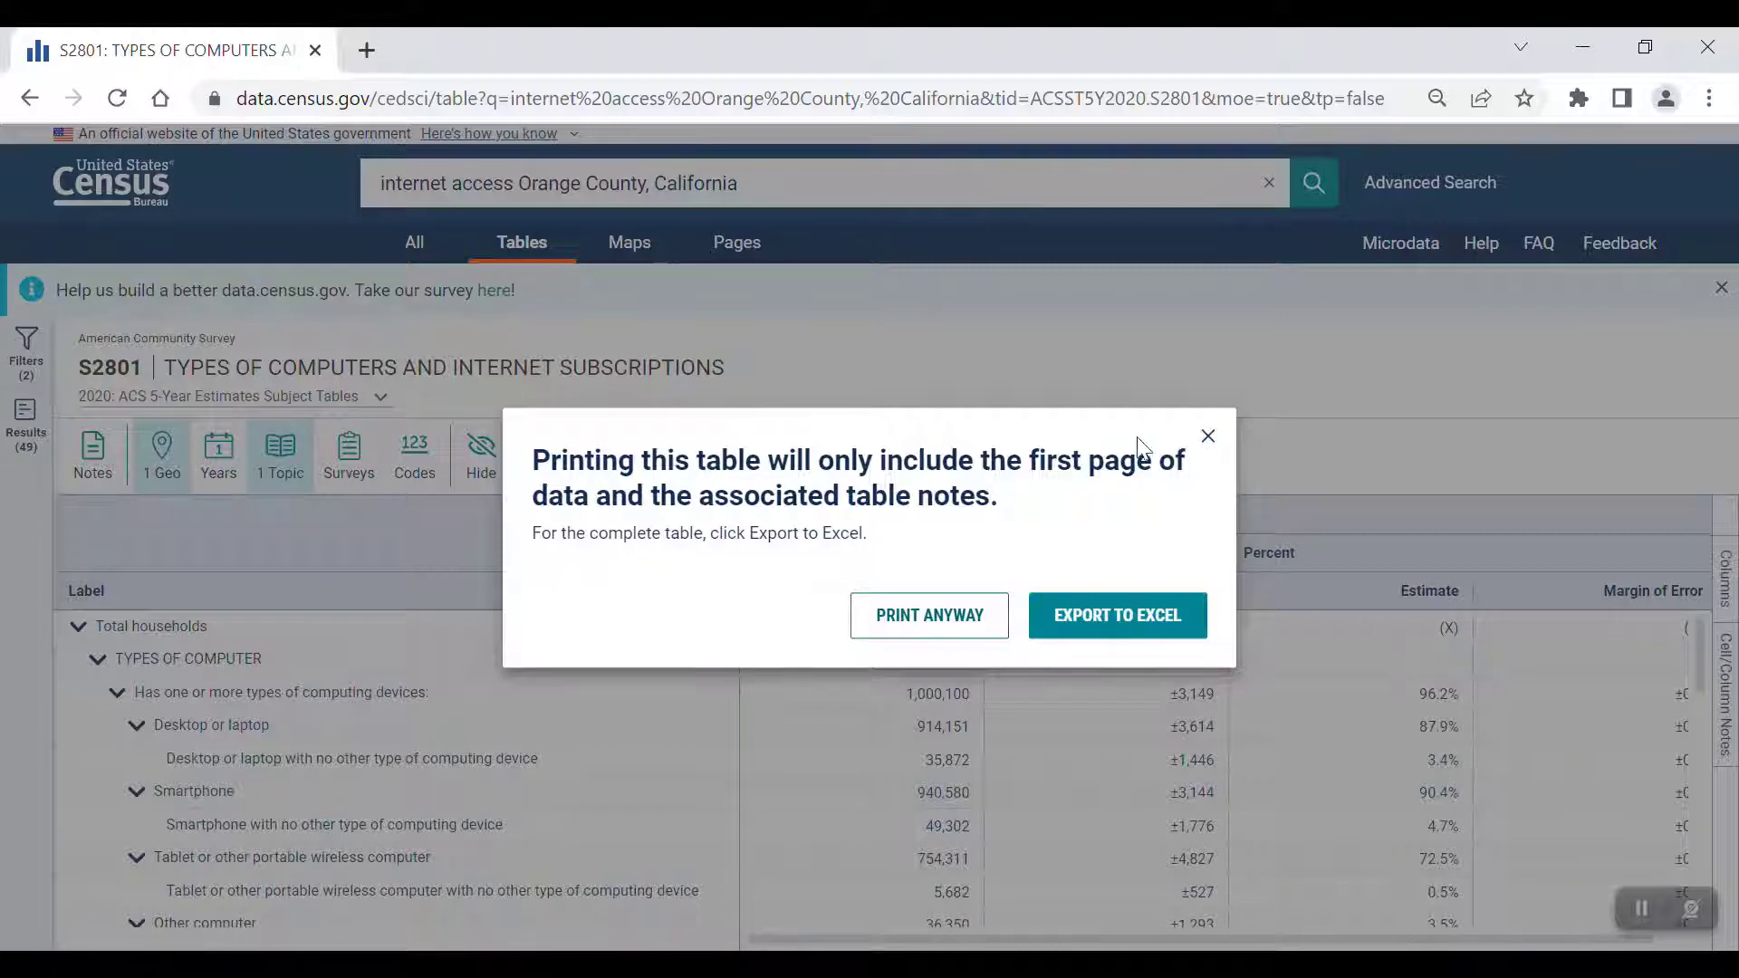
left_click(1208, 436)
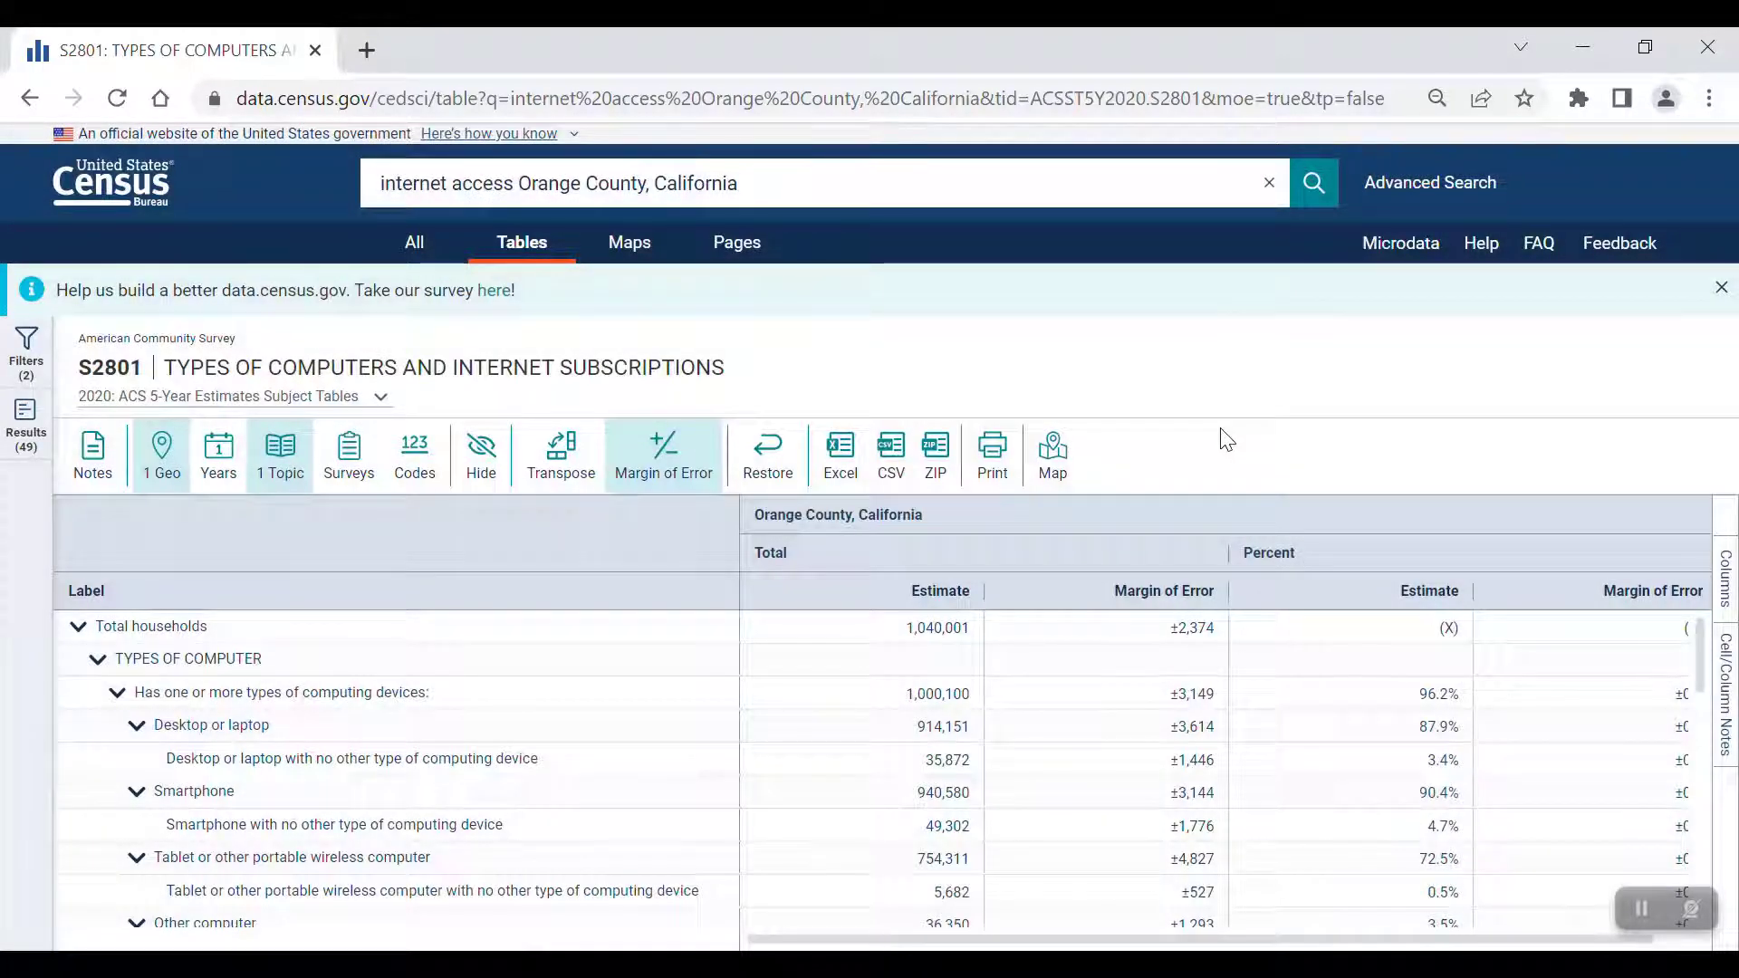
left_click(1050, 488)
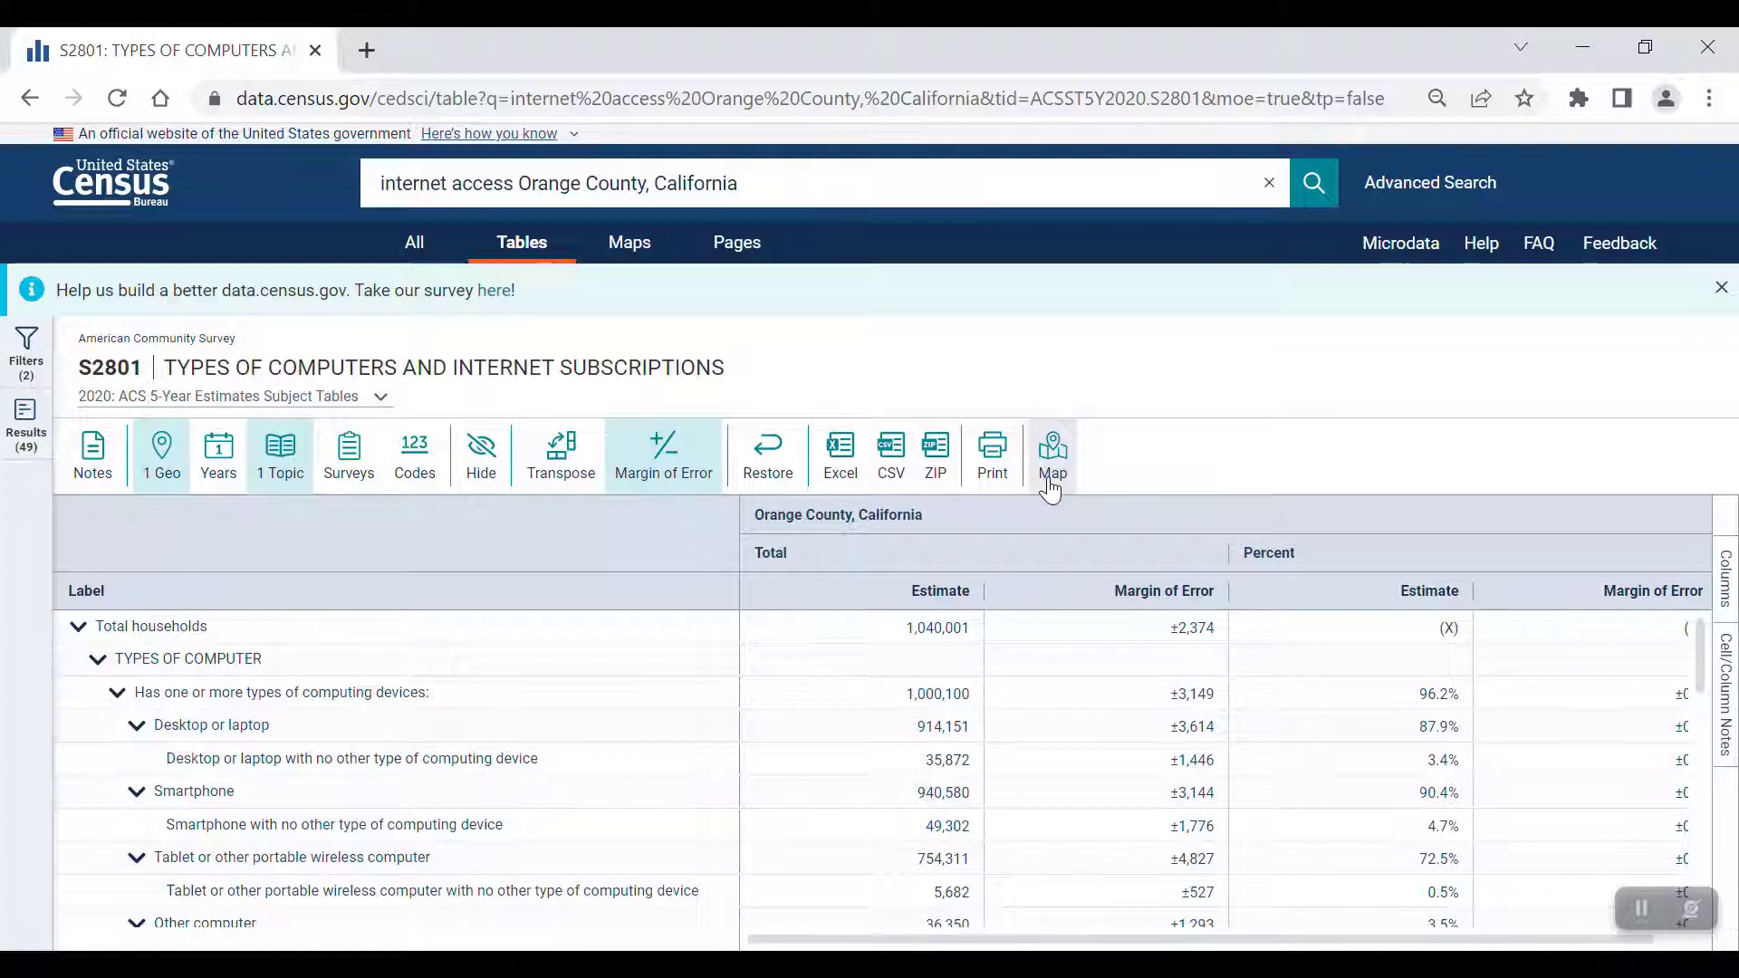
Return to all search results and open the Orange County, California profile
left_click(426, 263)
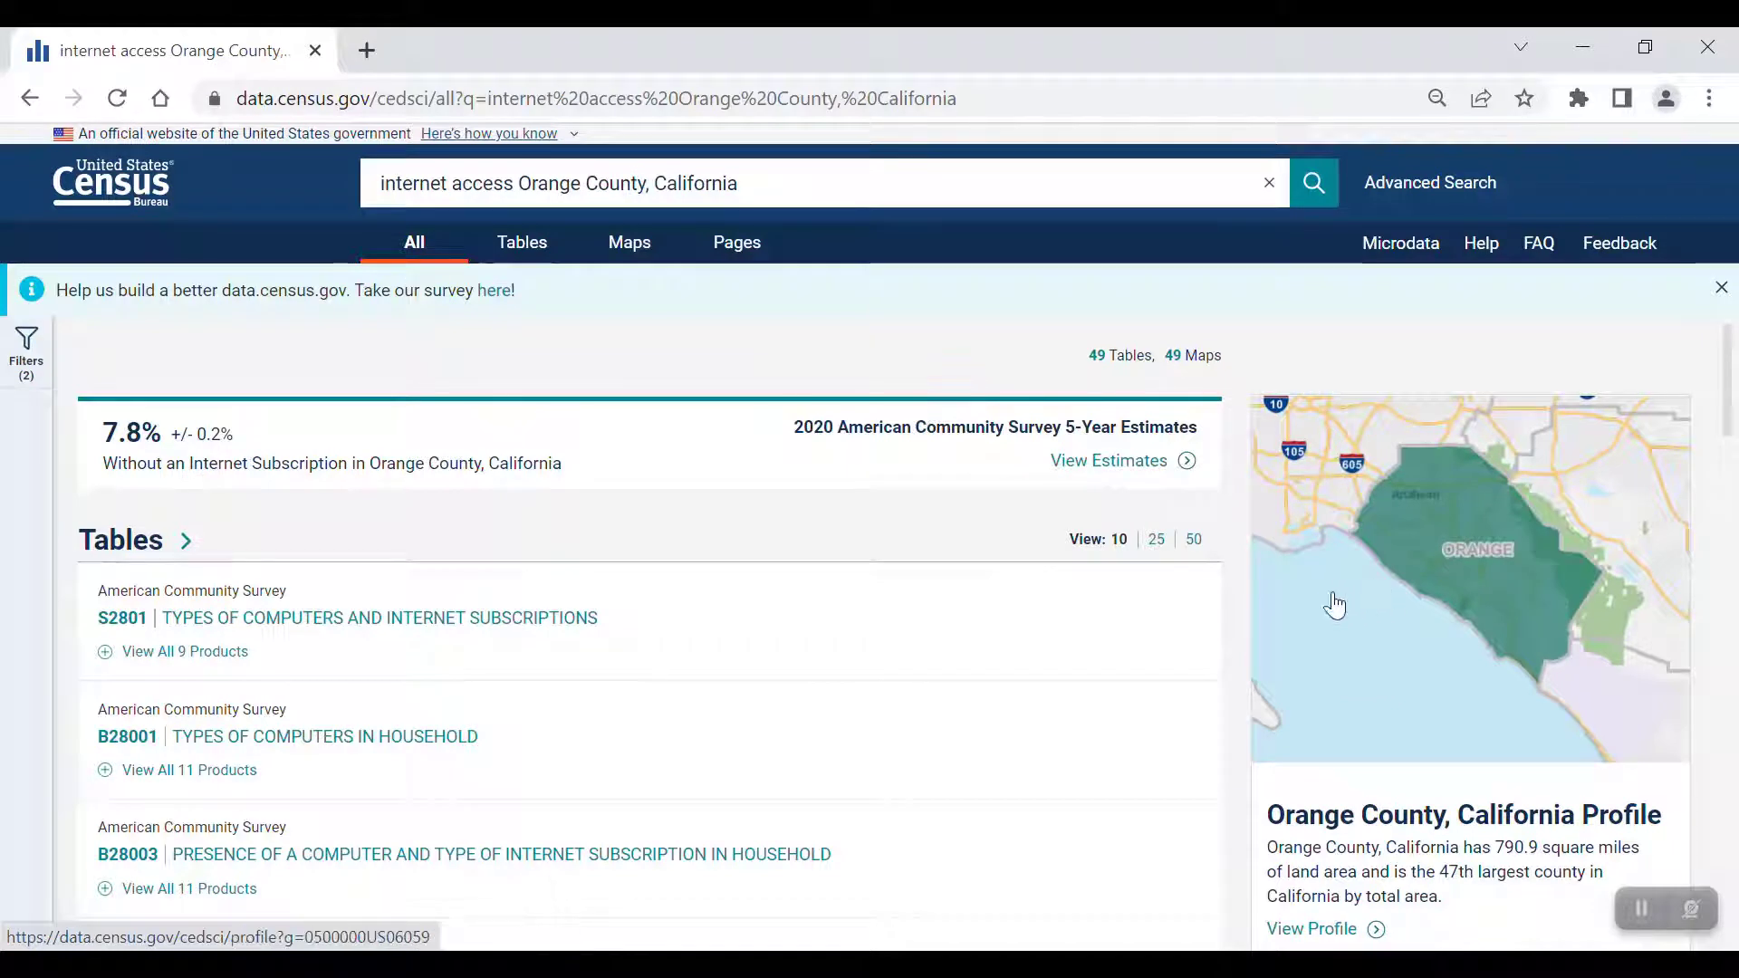
scroll(1354, 600, "down", 1)
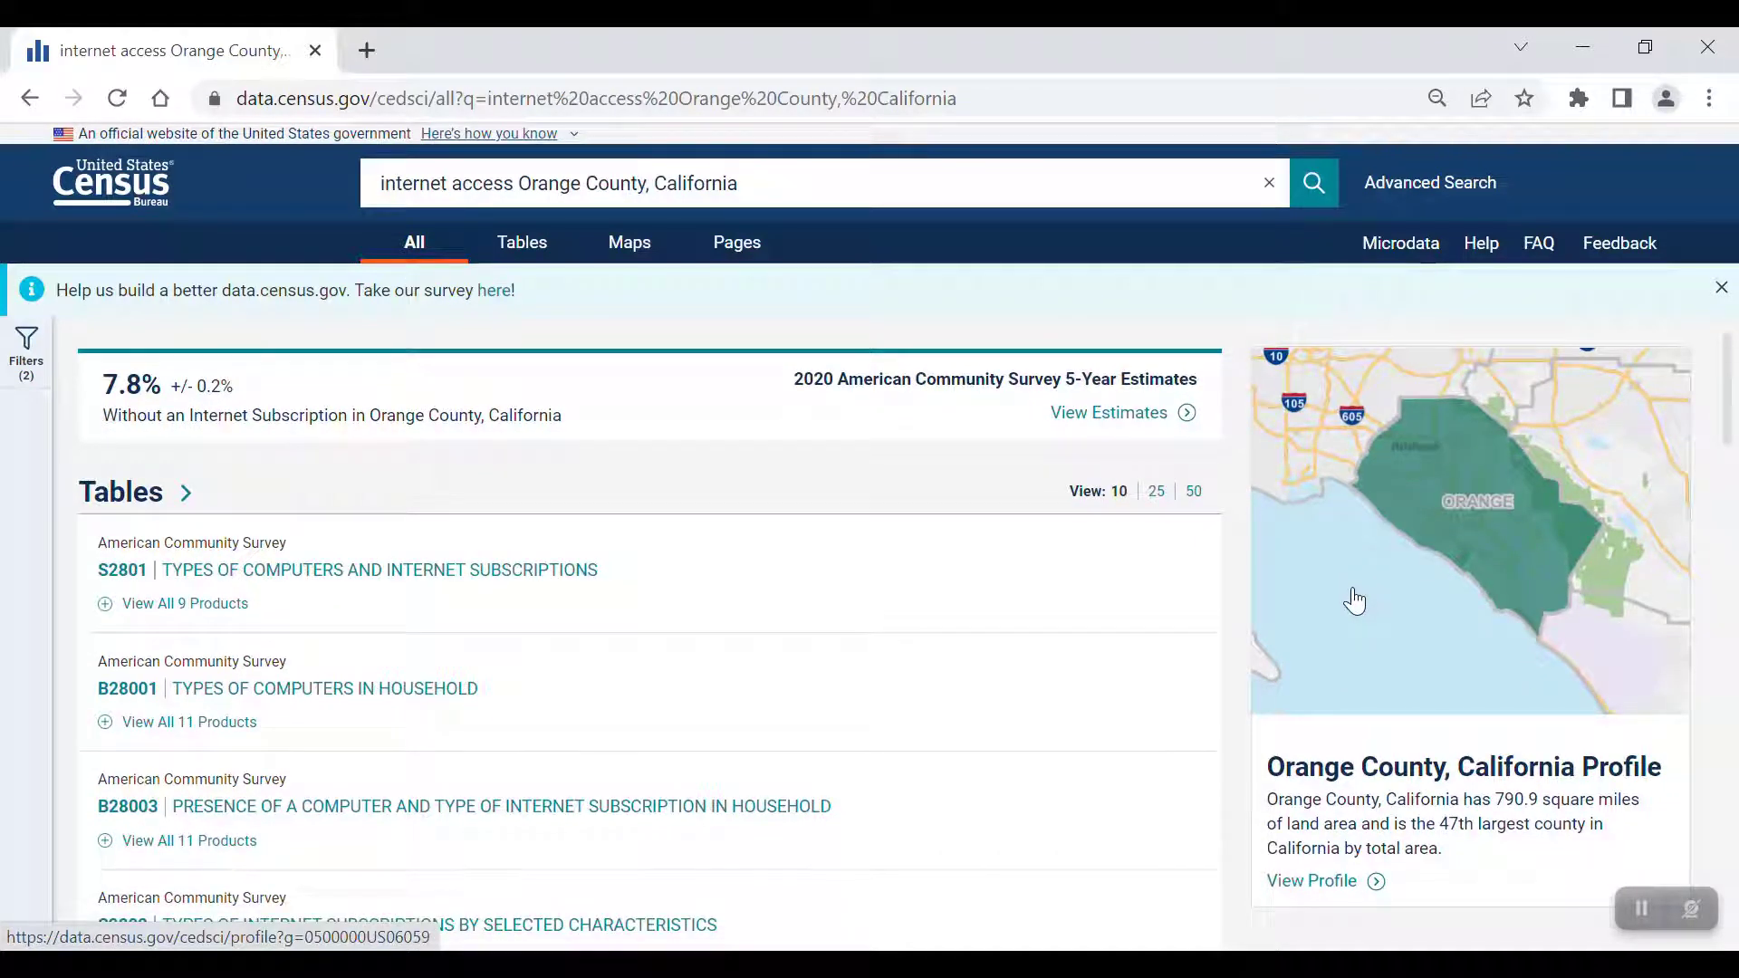
left_click(1354, 600)
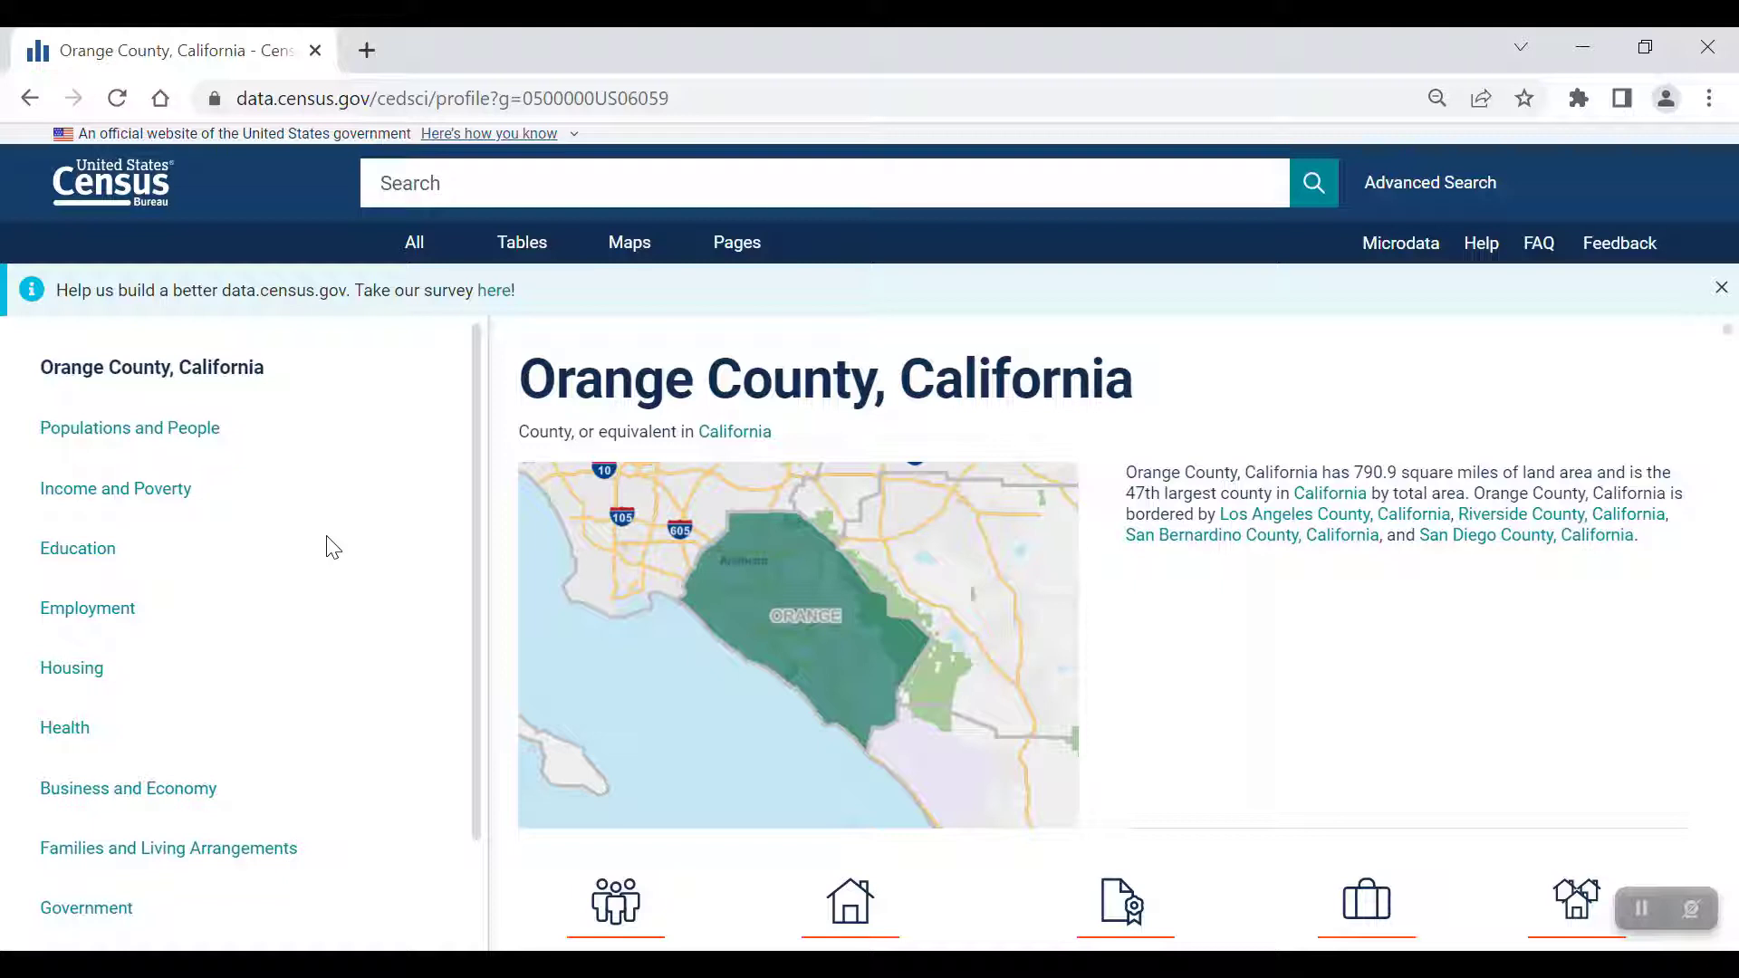
Go to the profile's Education section and open the Educational Attainment source table S1501
left_click(101, 559)
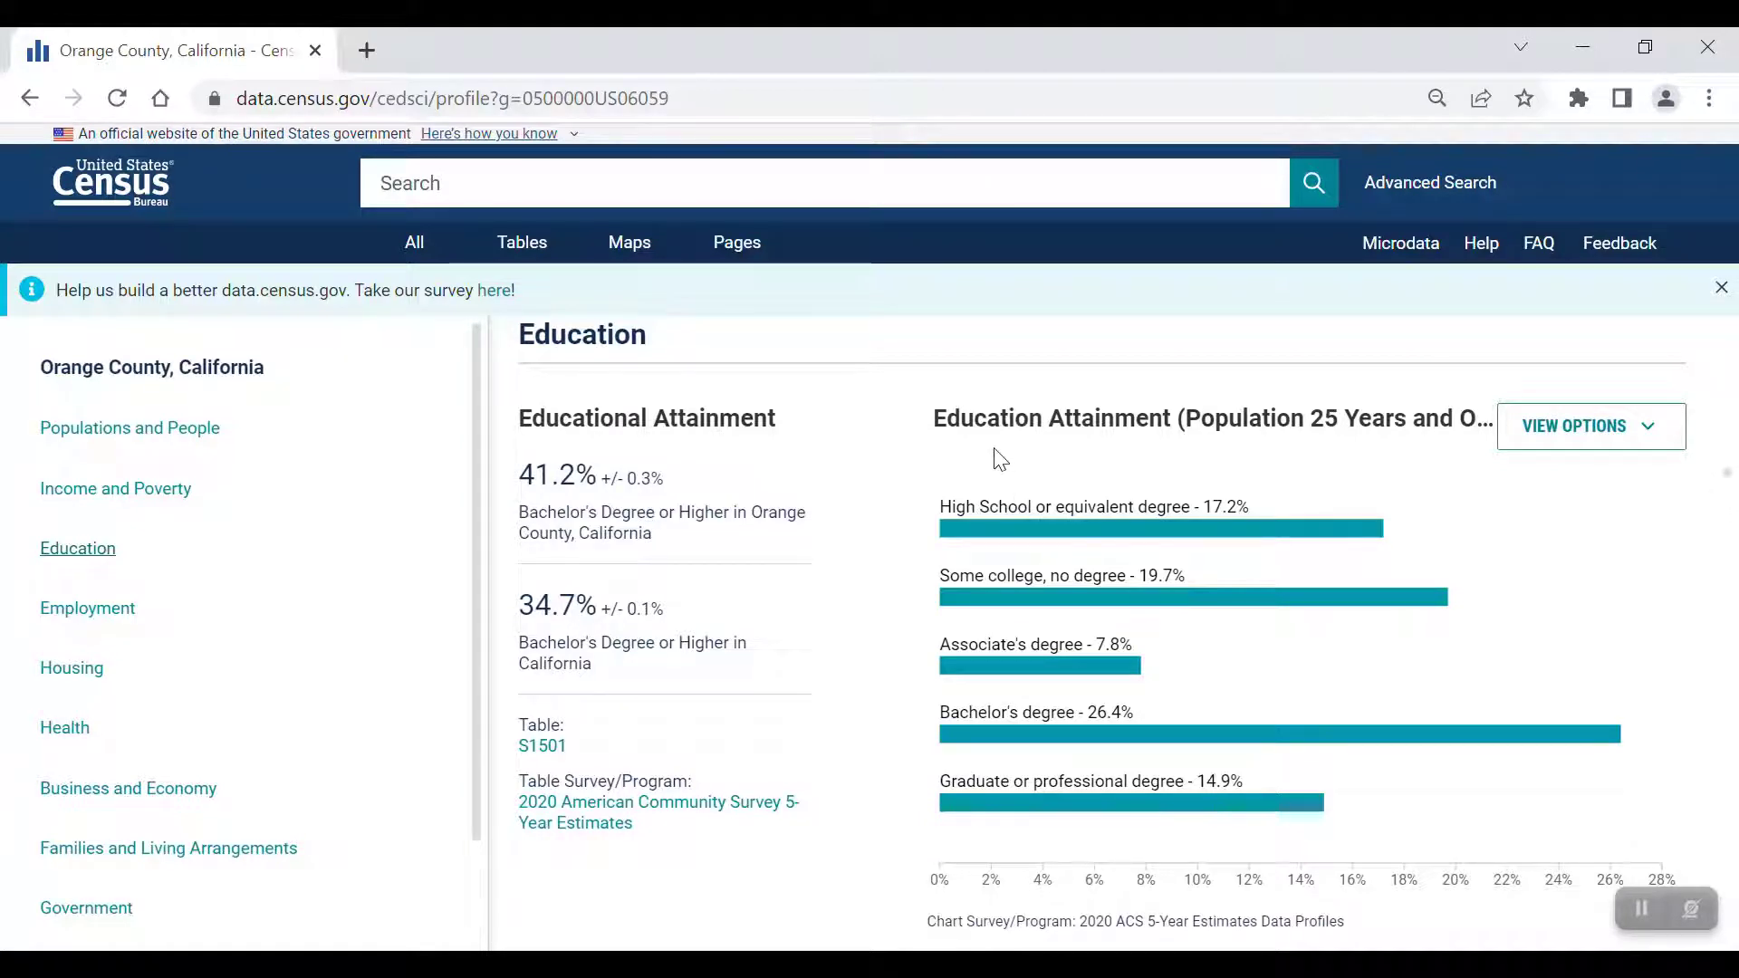
mouse_move(1009, 800)
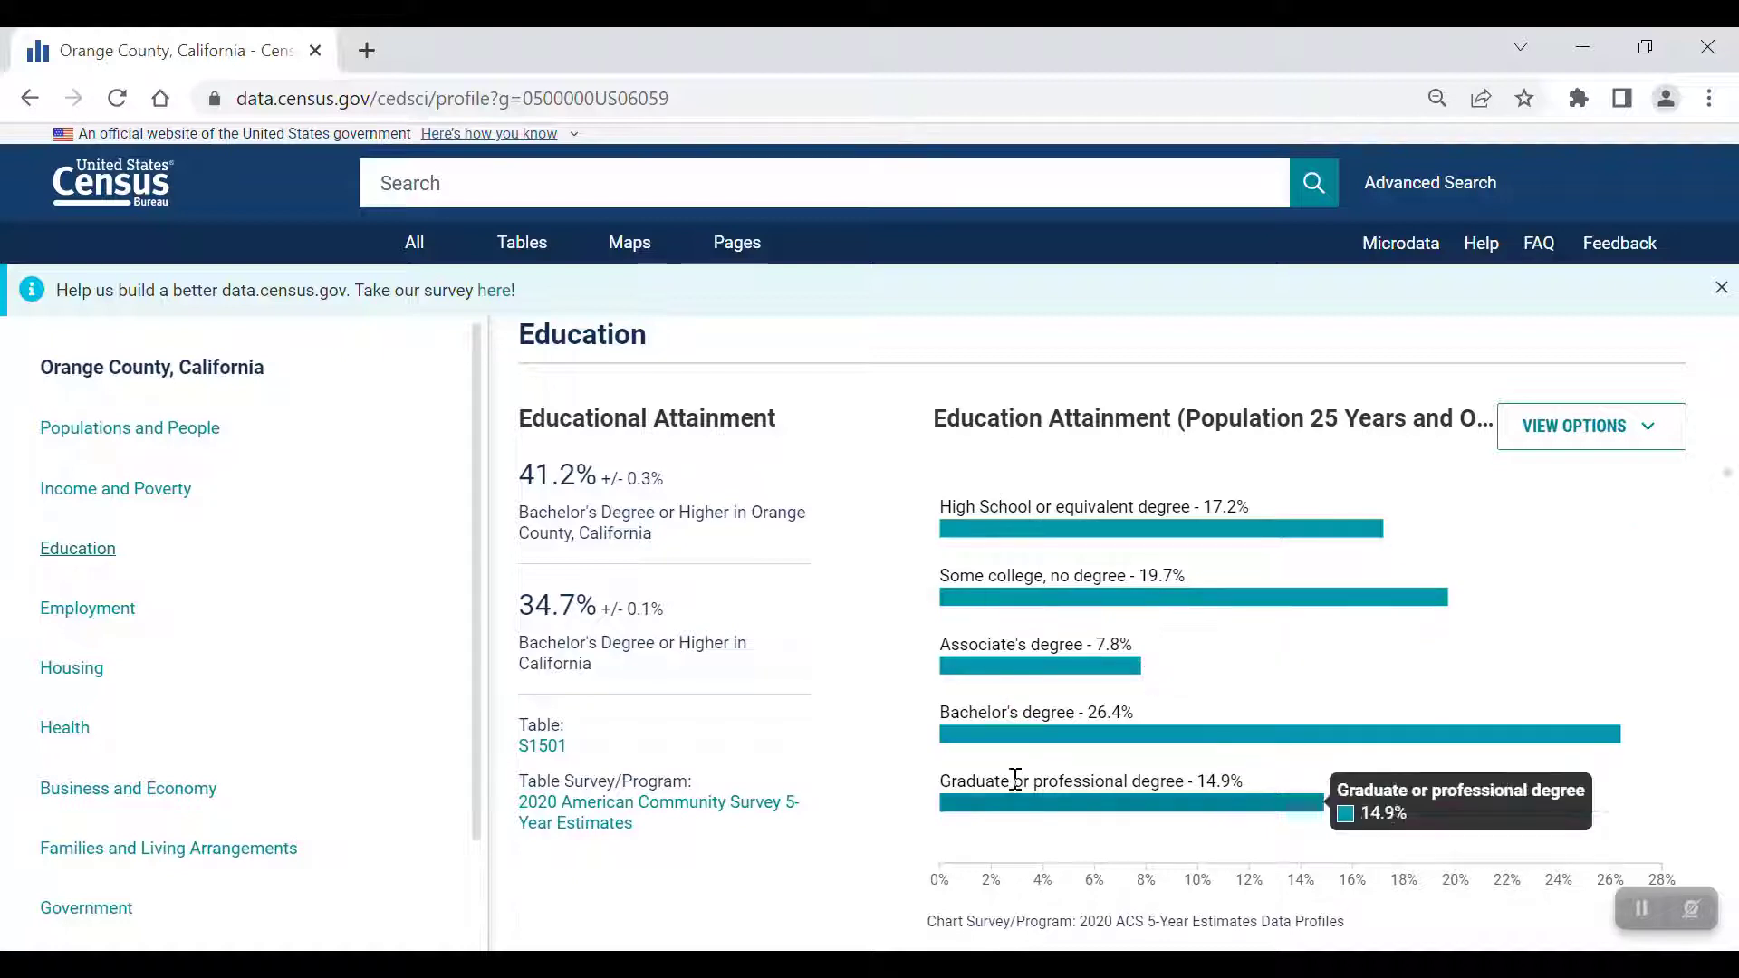
scroll(854, 791, "down", 1)
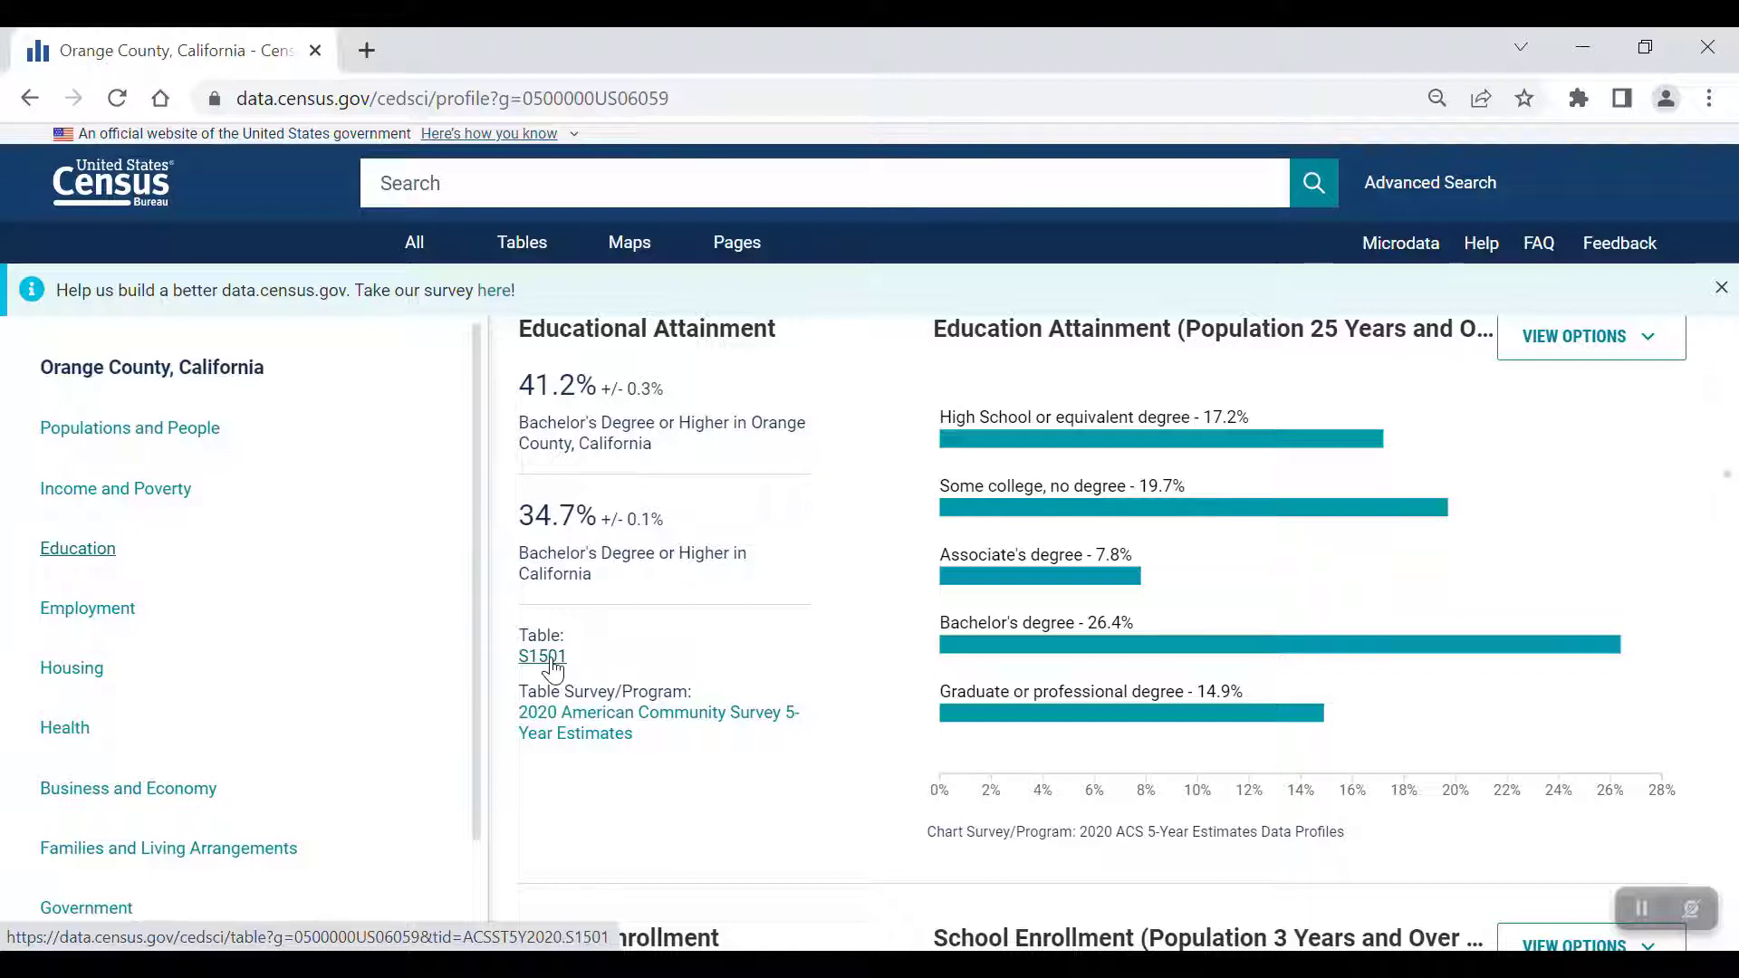
left_click(550, 660)
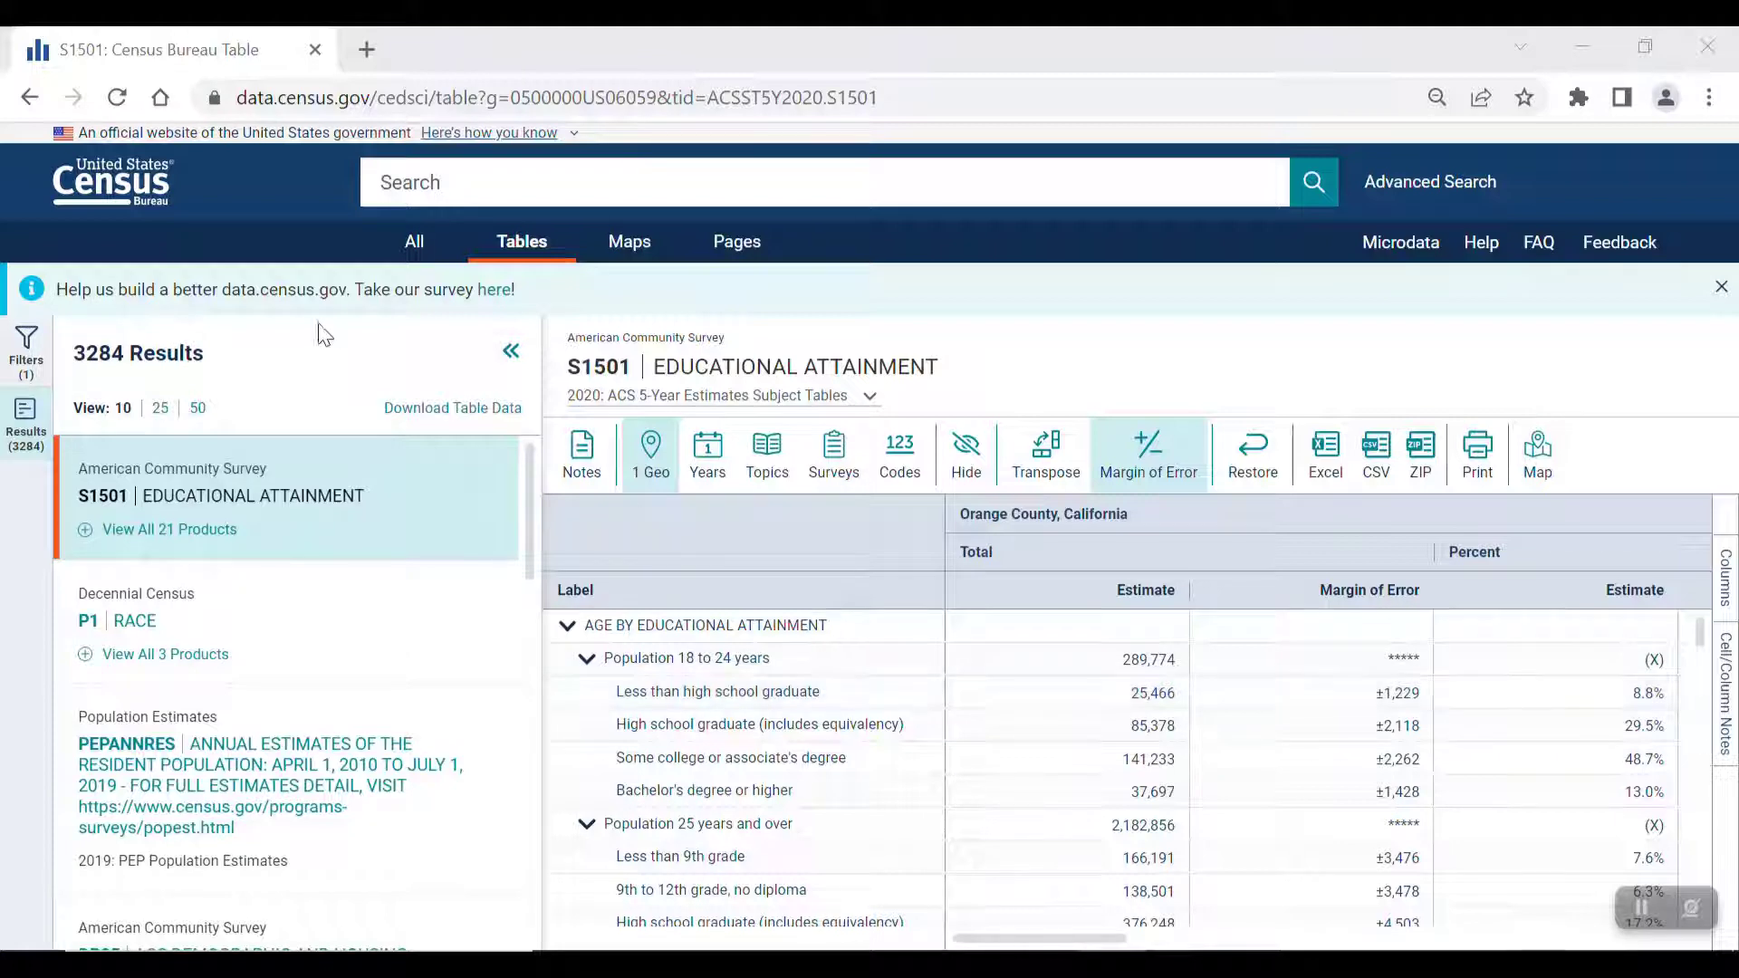
Return to the Explore Census Data home page and open Advanced Search
left_click(142, 190)
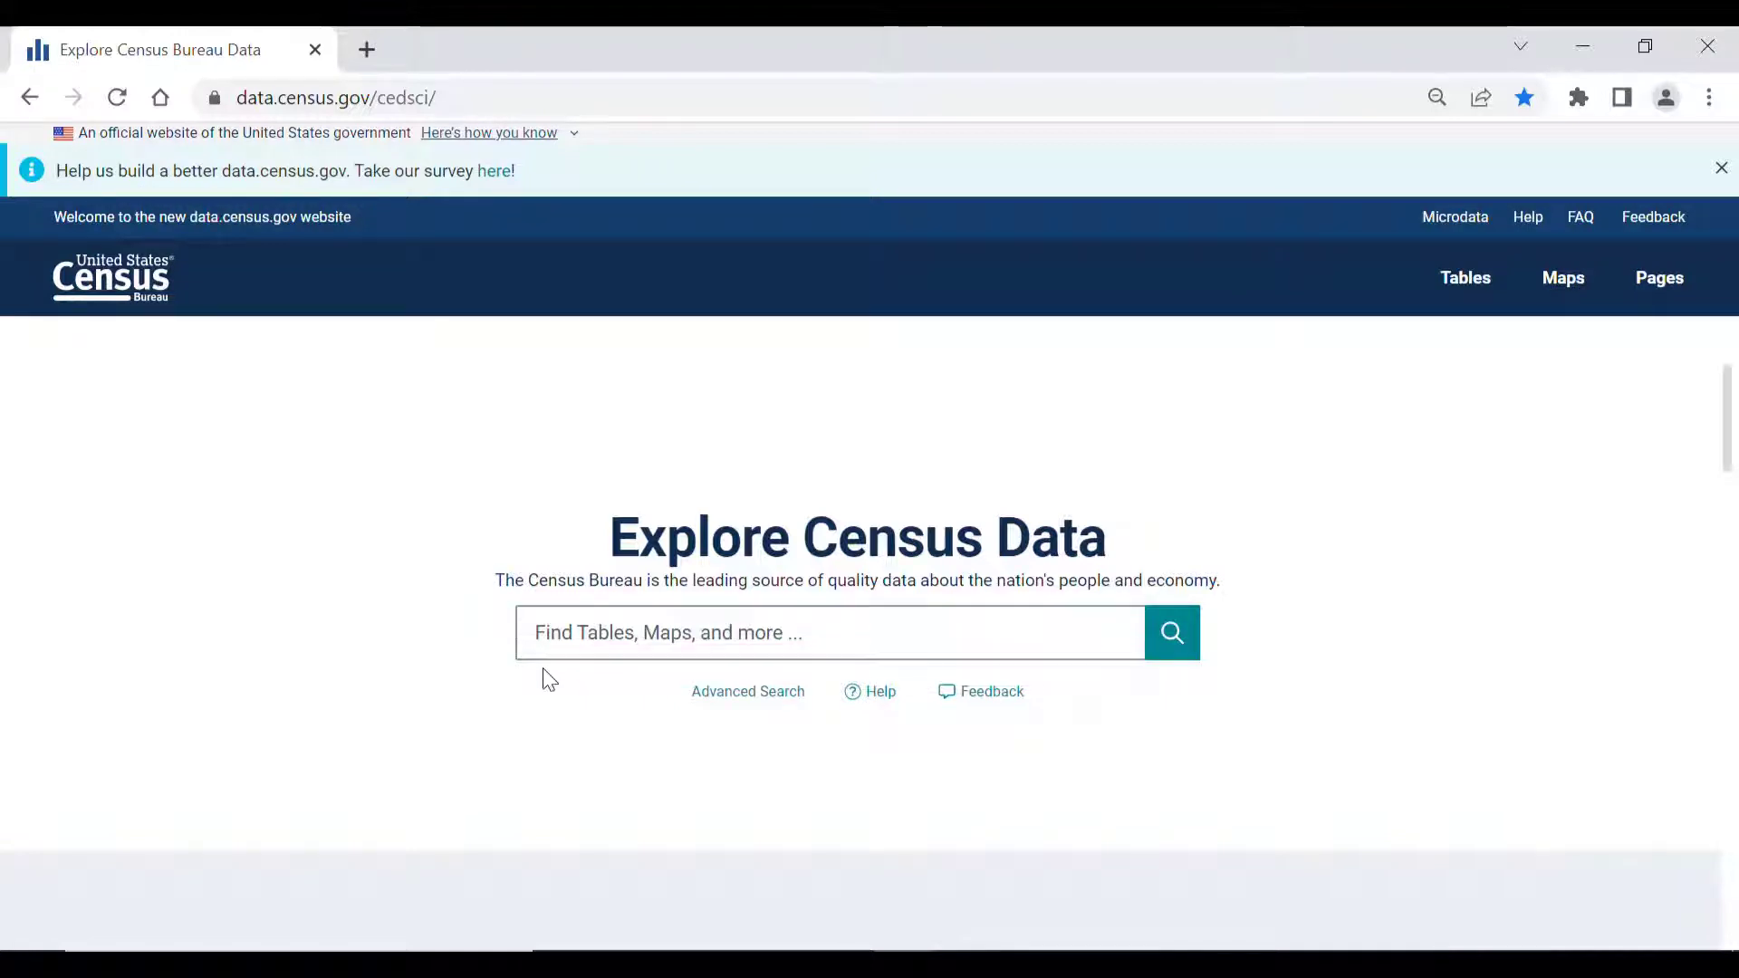
left_click(741, 697)
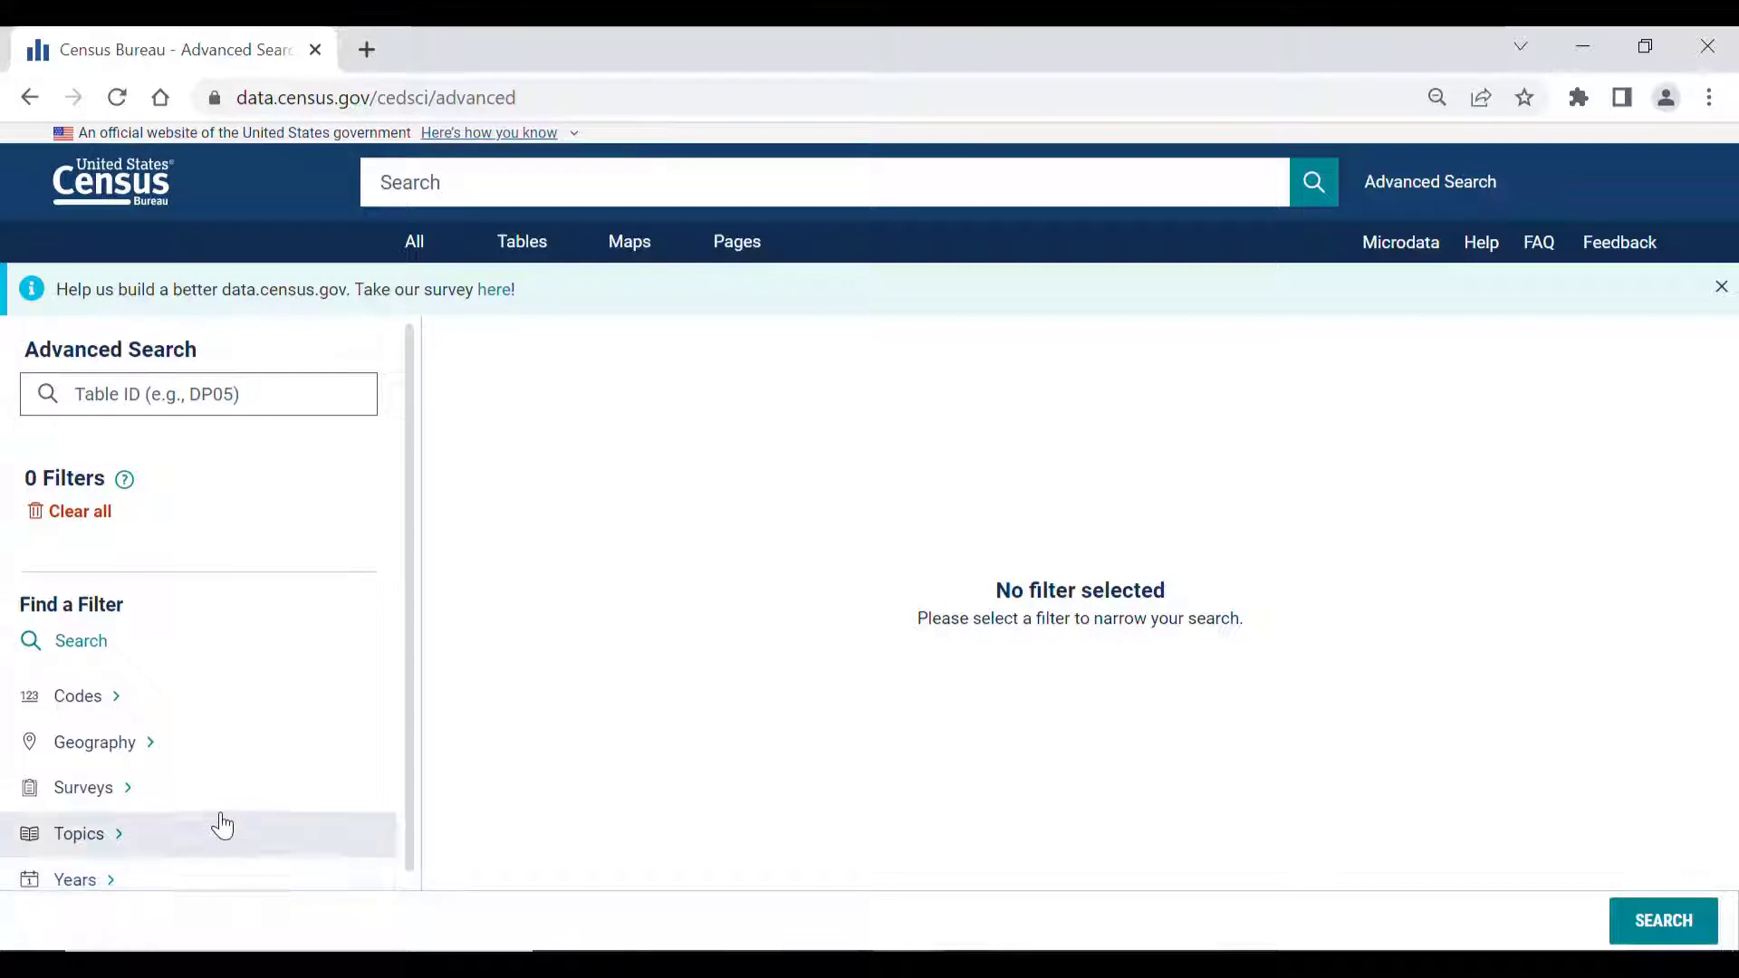
Add a geography filter for all census tracts within Tuscaloosa County, Alabama
left_click(220, 768)
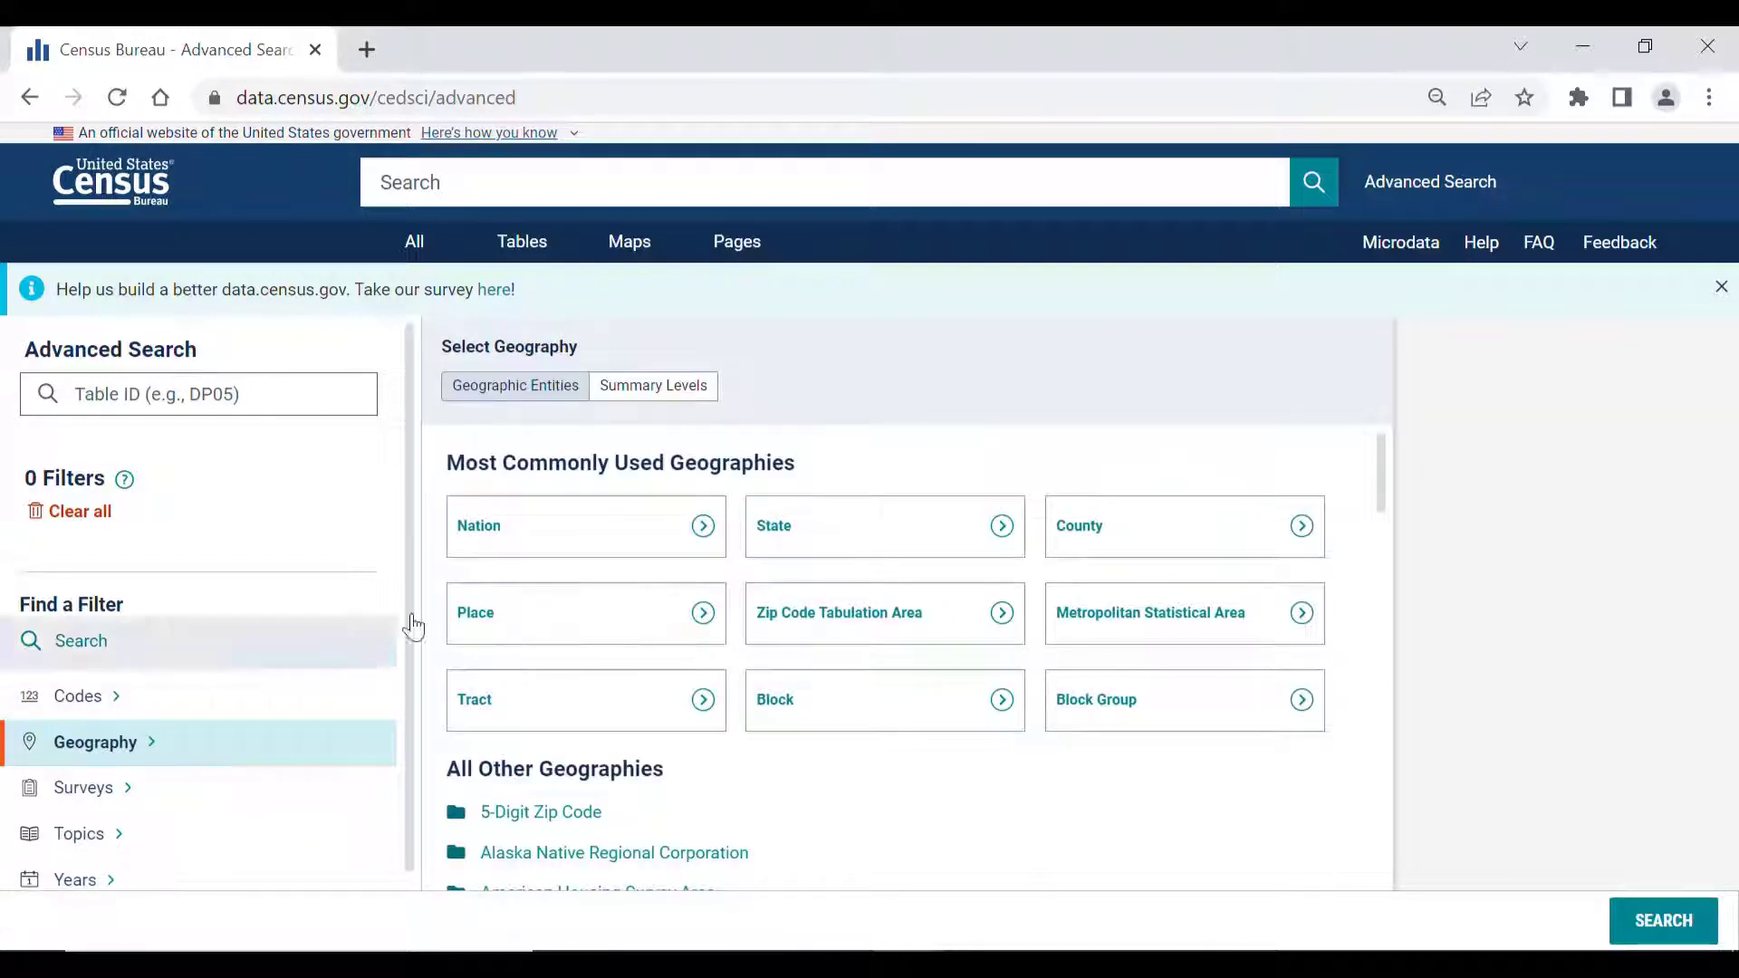
left_click(609, 711)
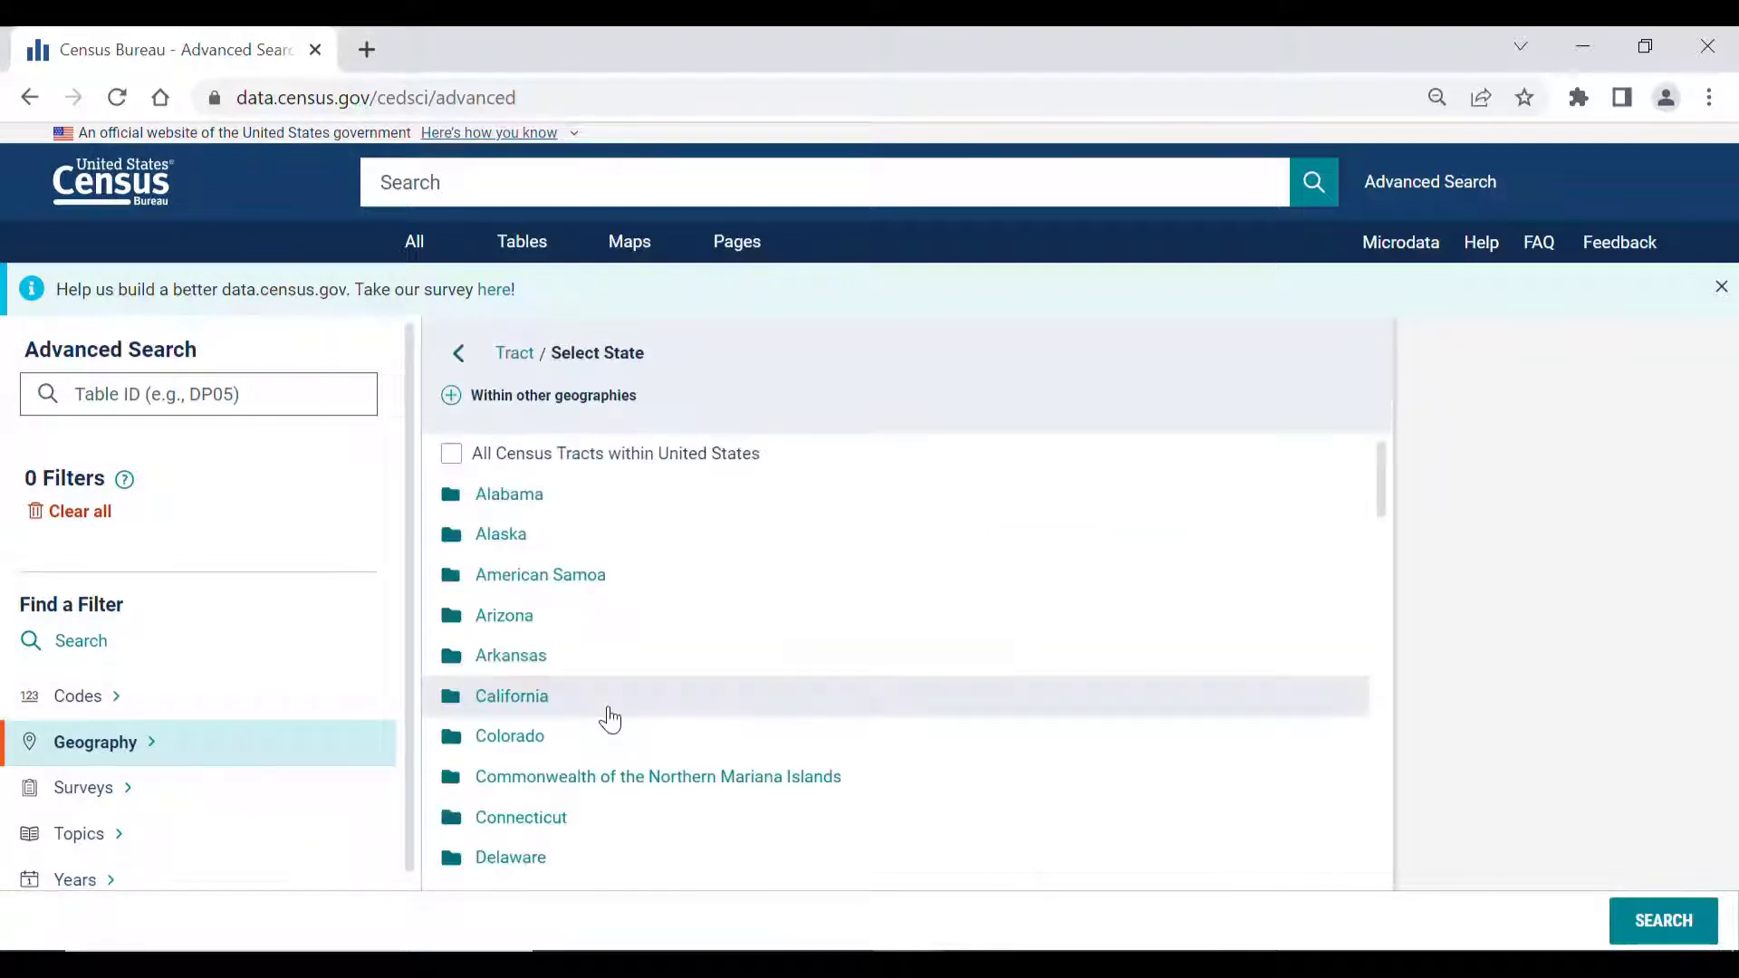
left_click(594, 520)
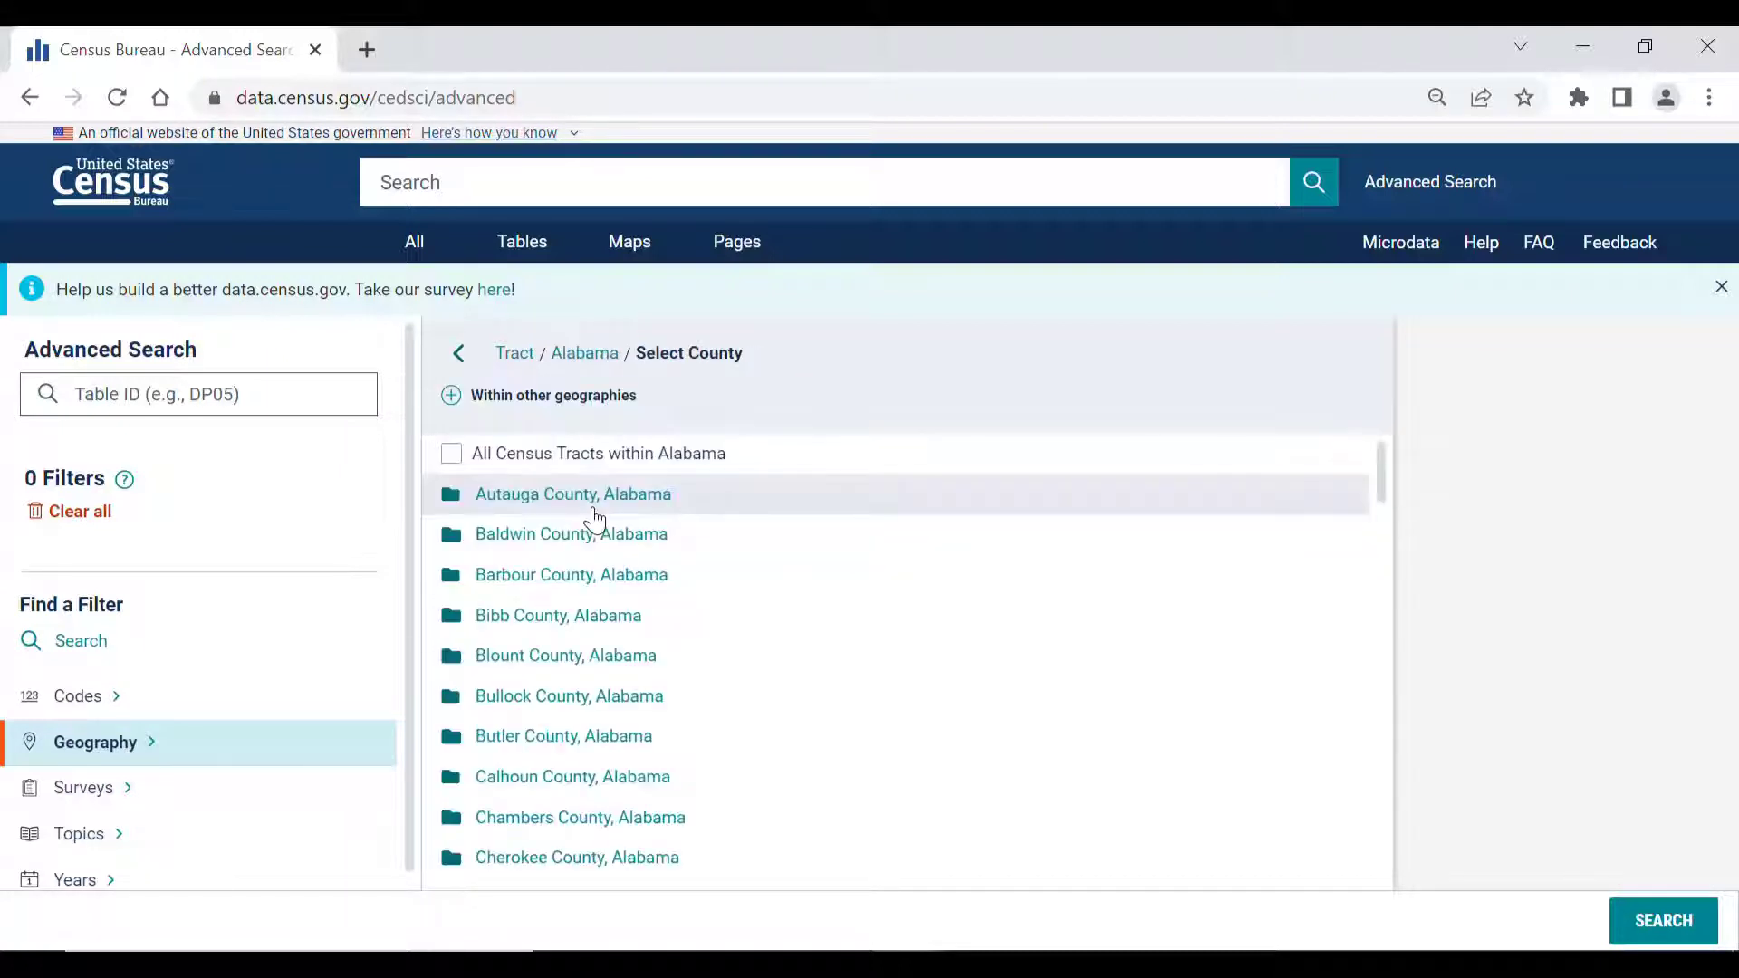
scroll(748, 598, "down", 4)
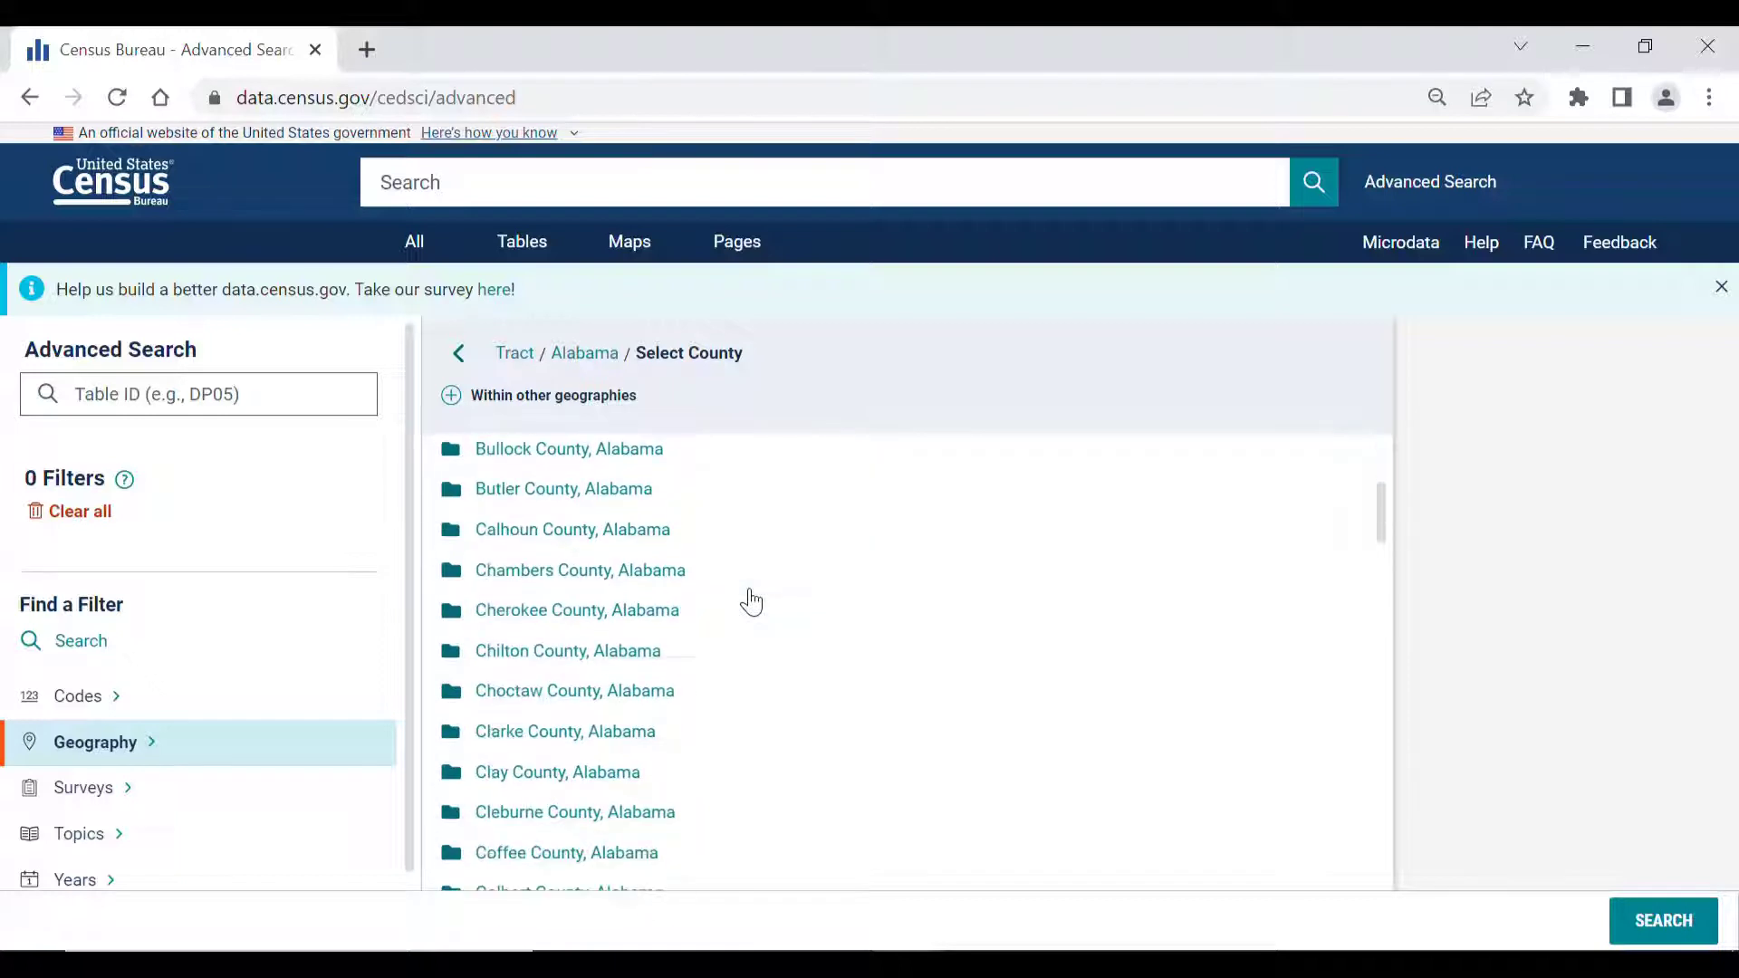
scroll(751, 600, "down", 1)
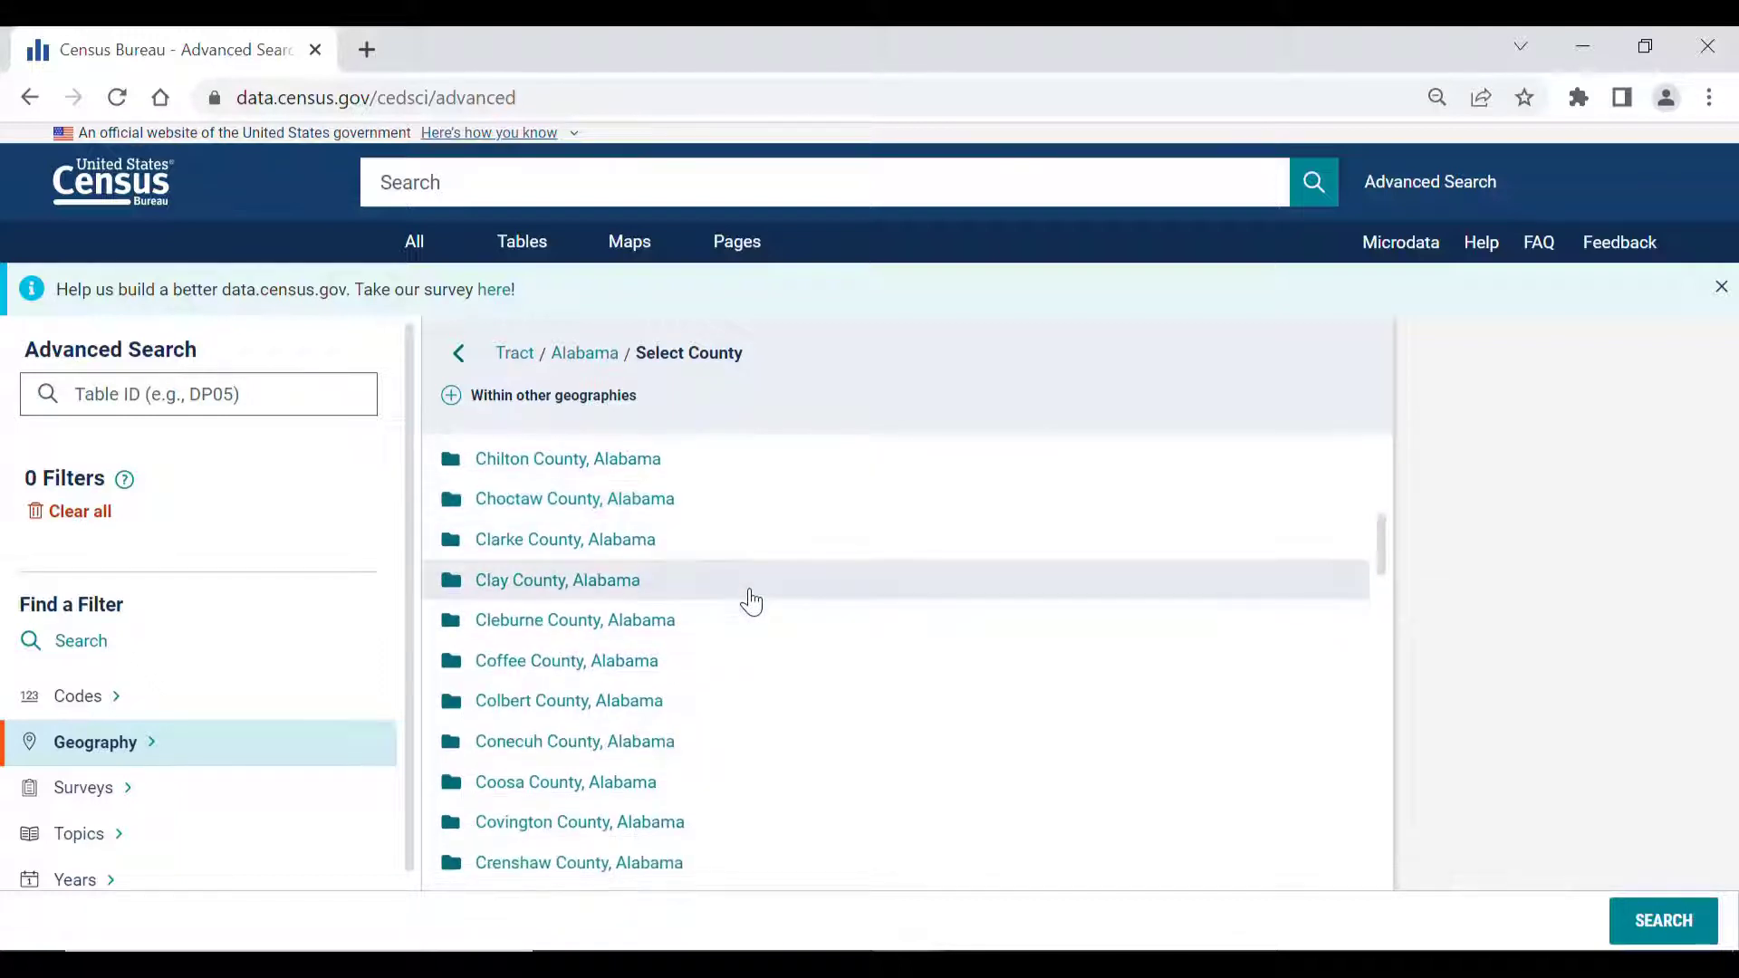
scroll(750, 600, "down", 6)
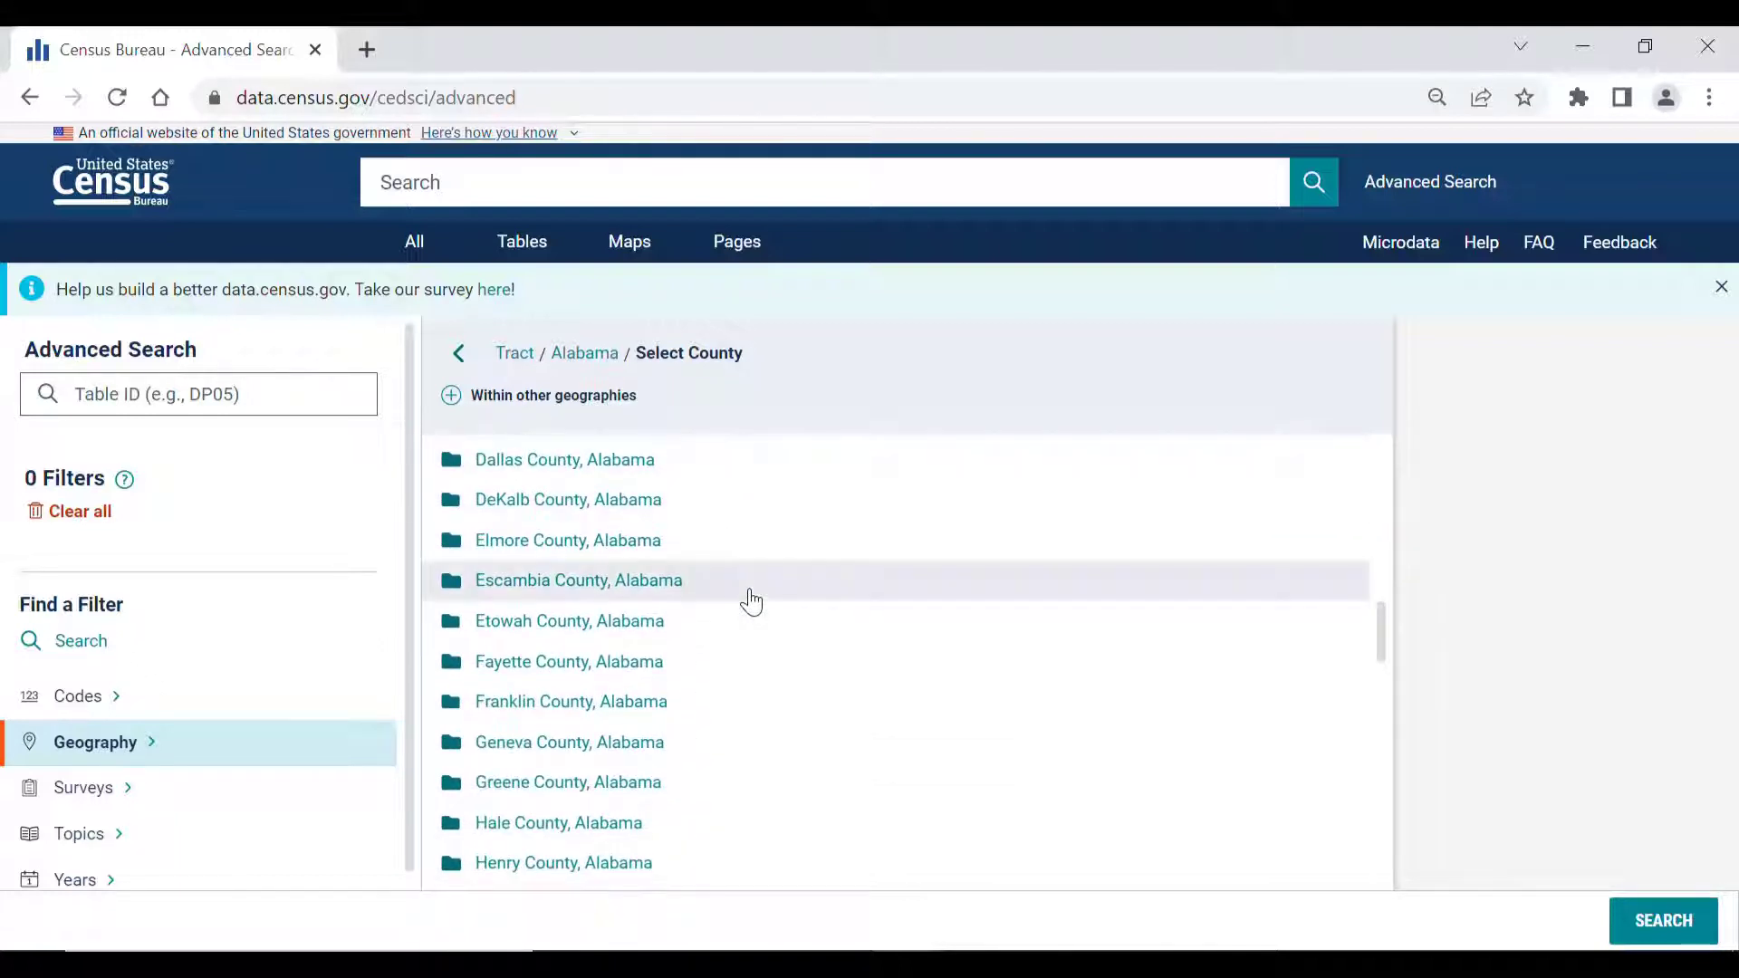
scroll(751, 600, "down", 13)
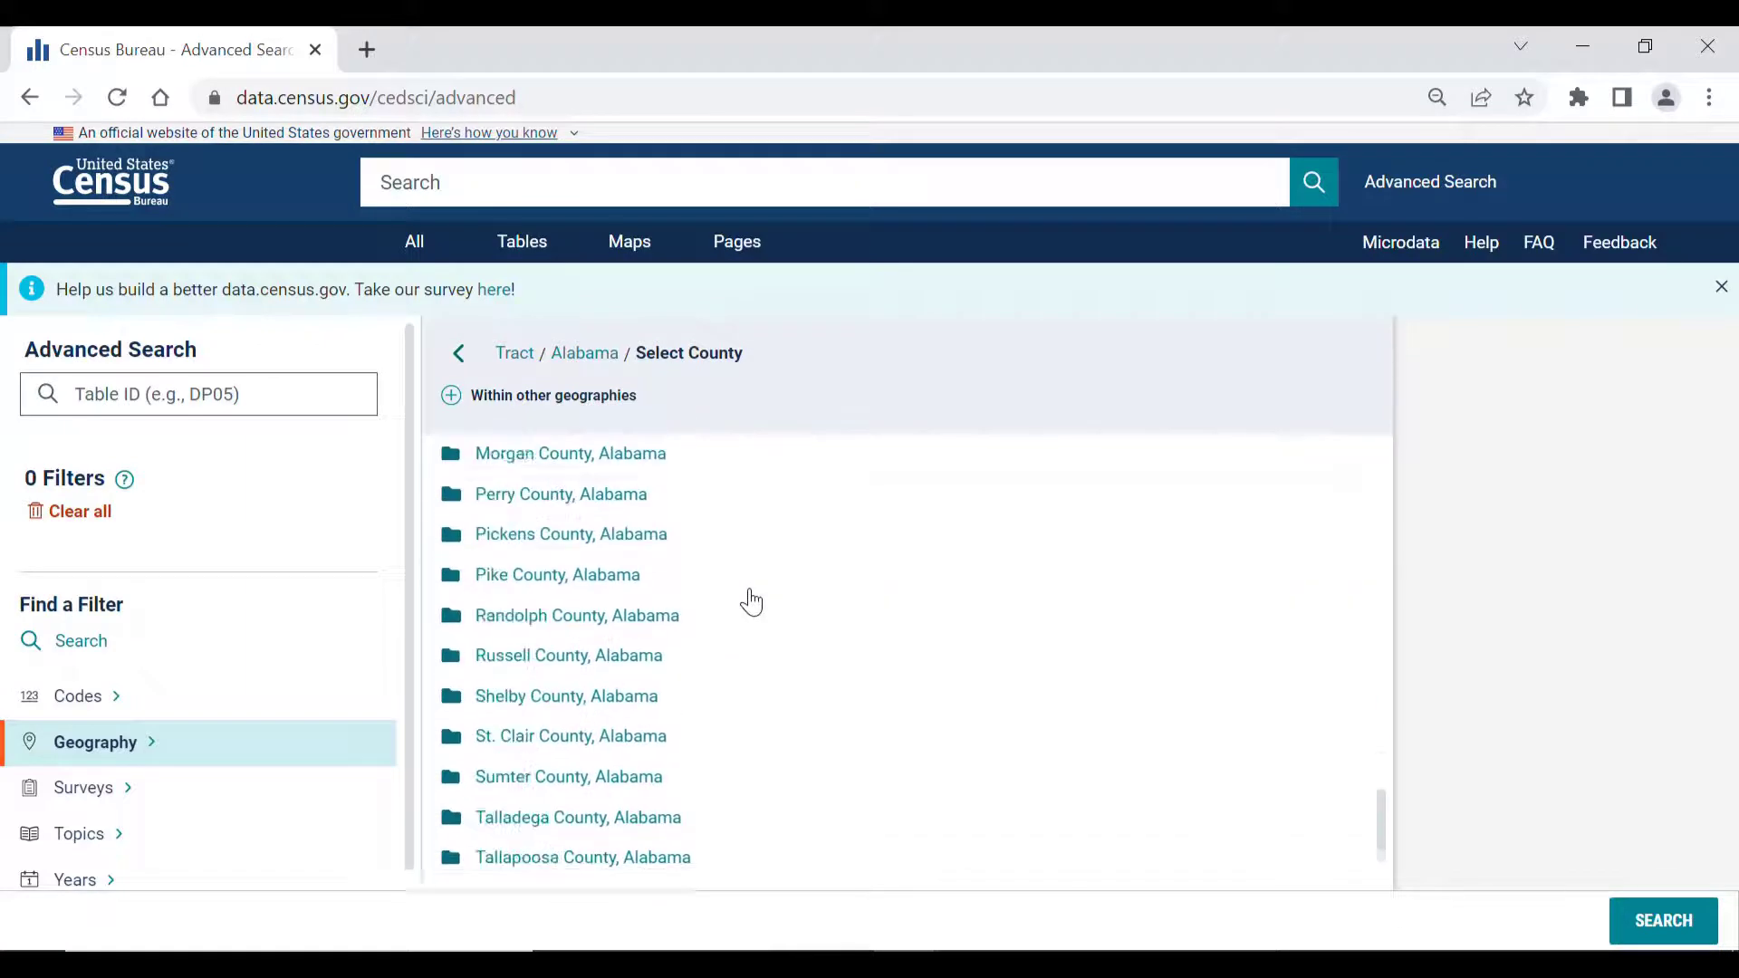
scroll(751, 601, "down", 3)
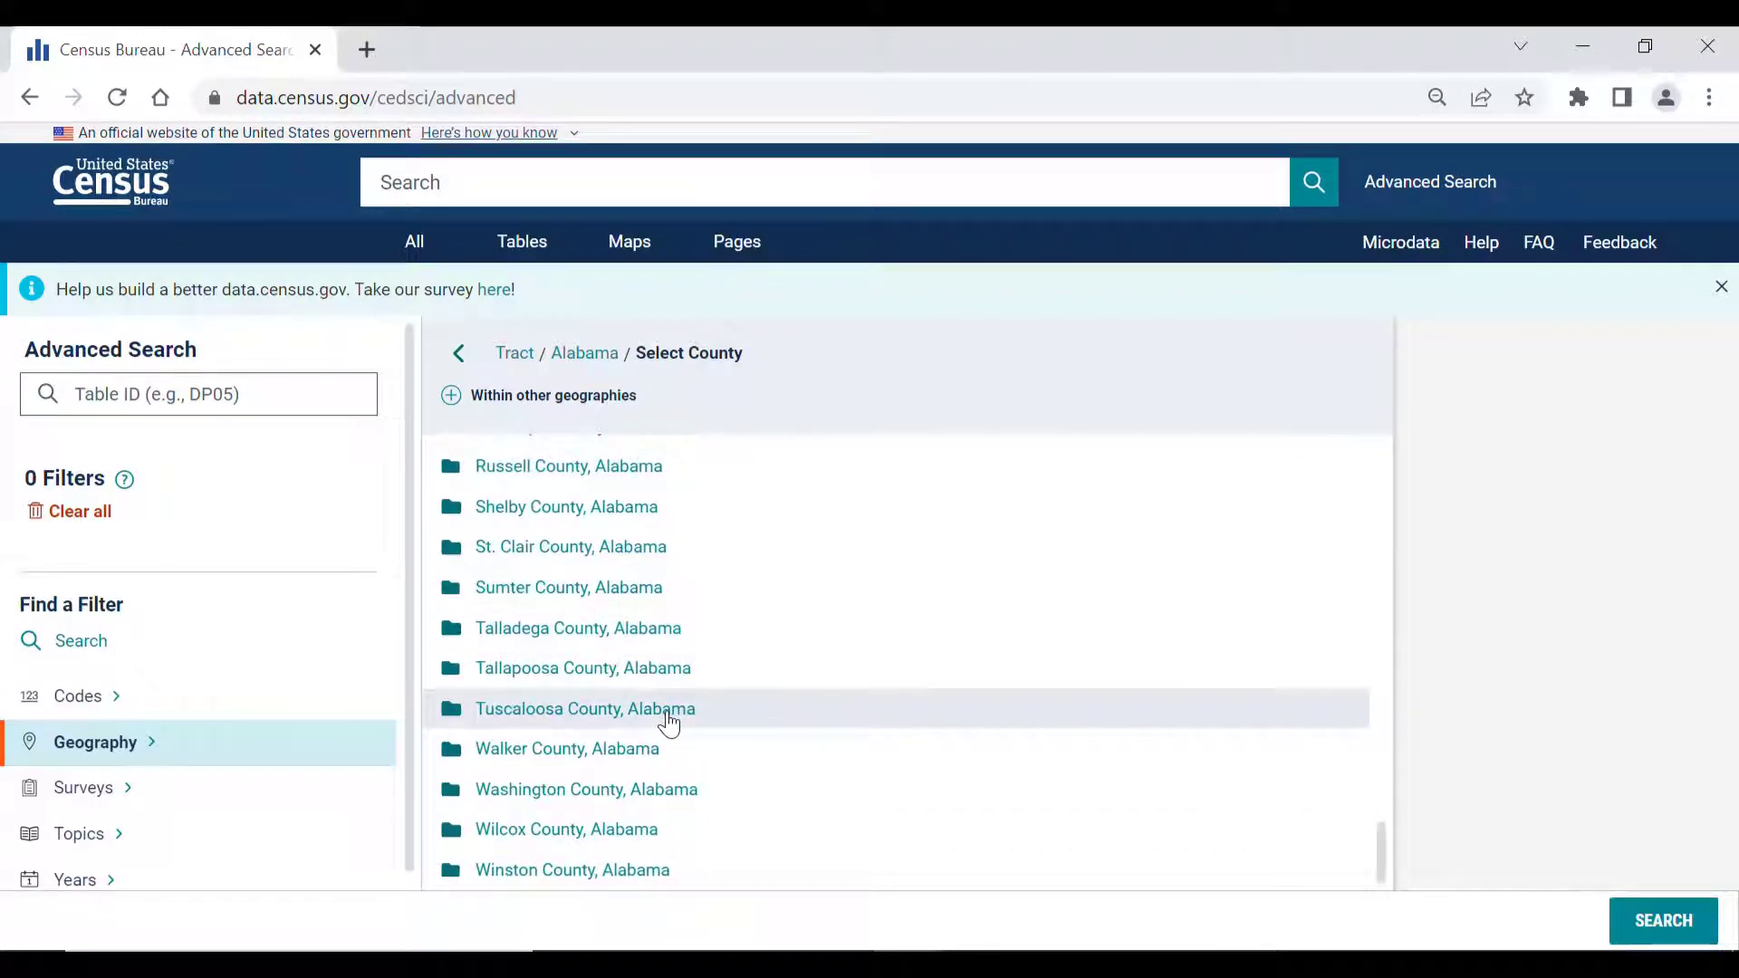
left_click(668, 721)
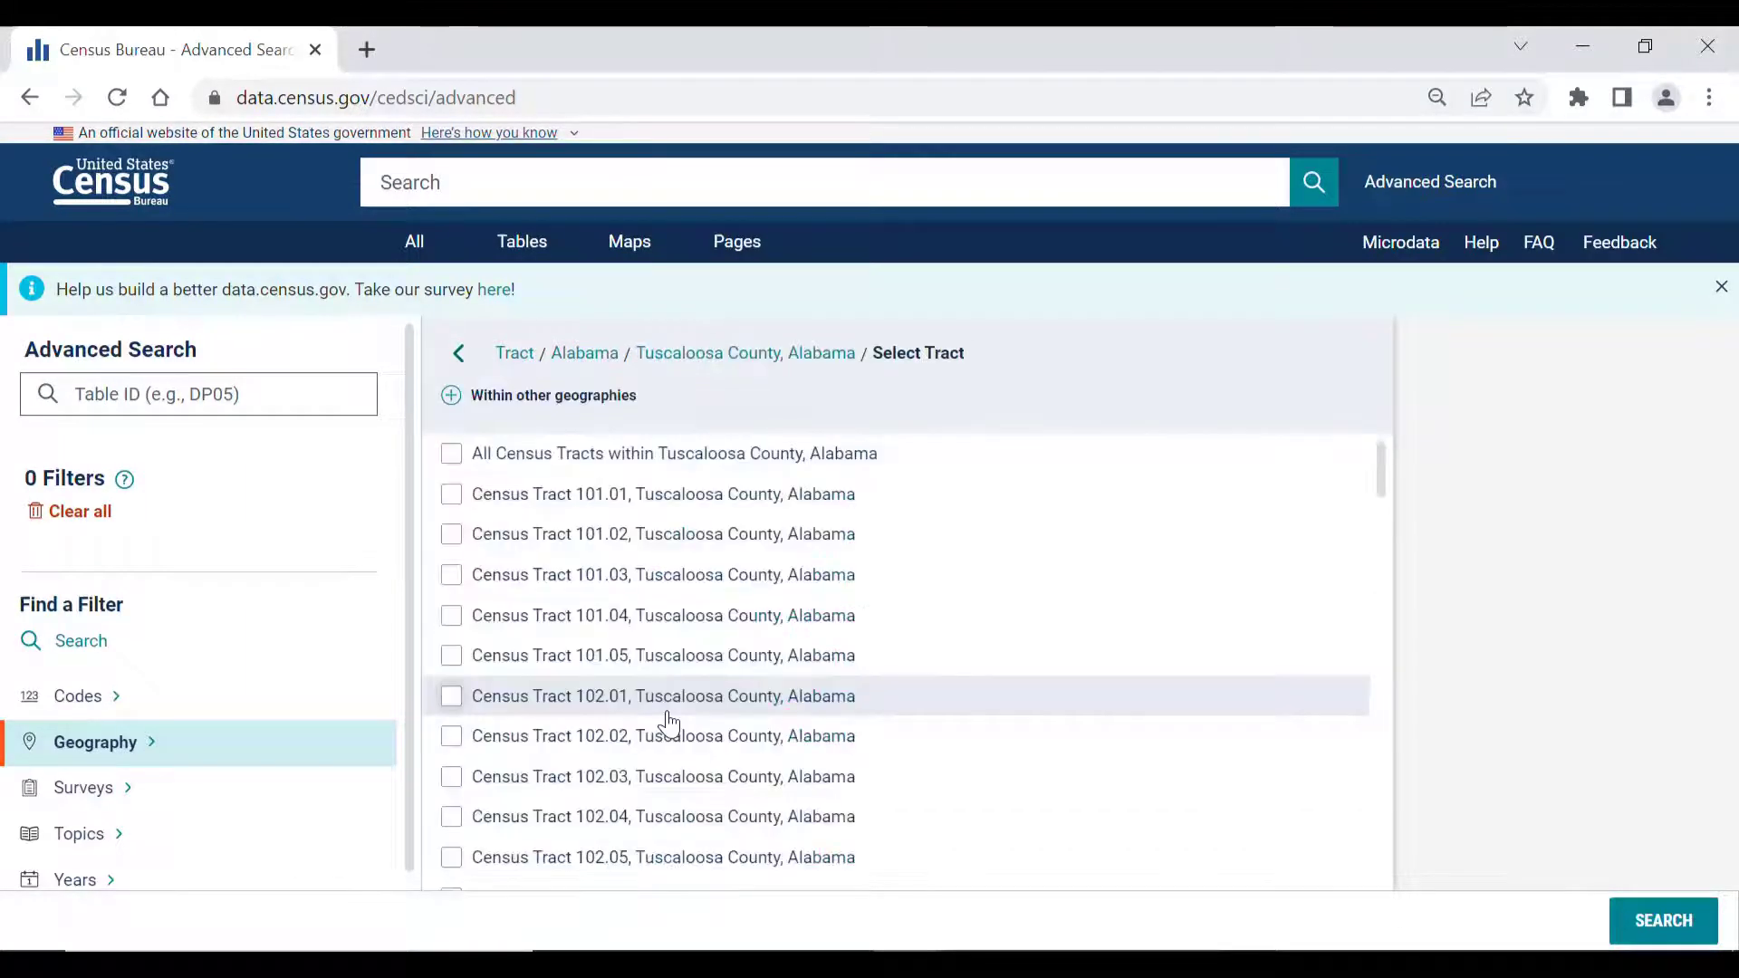
left_click(474, 460)
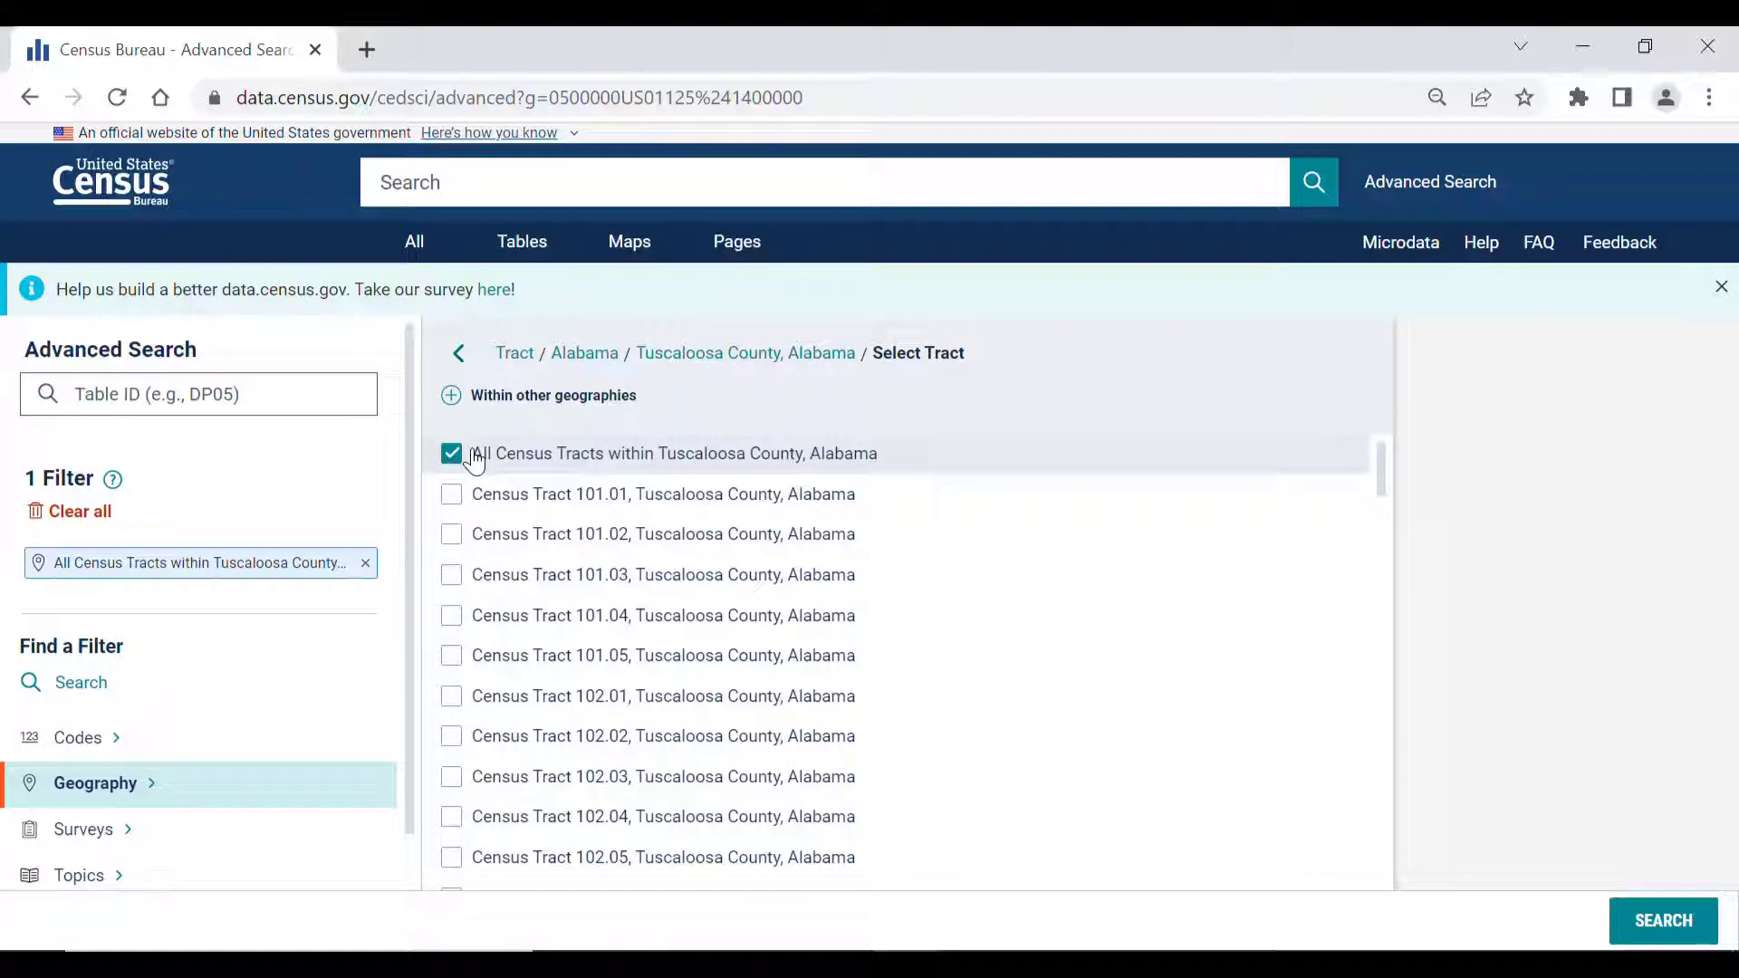
Add the Commuting topic from the Employment category as a filter and run the advanced search
scroll(232, 691, "down", 1)
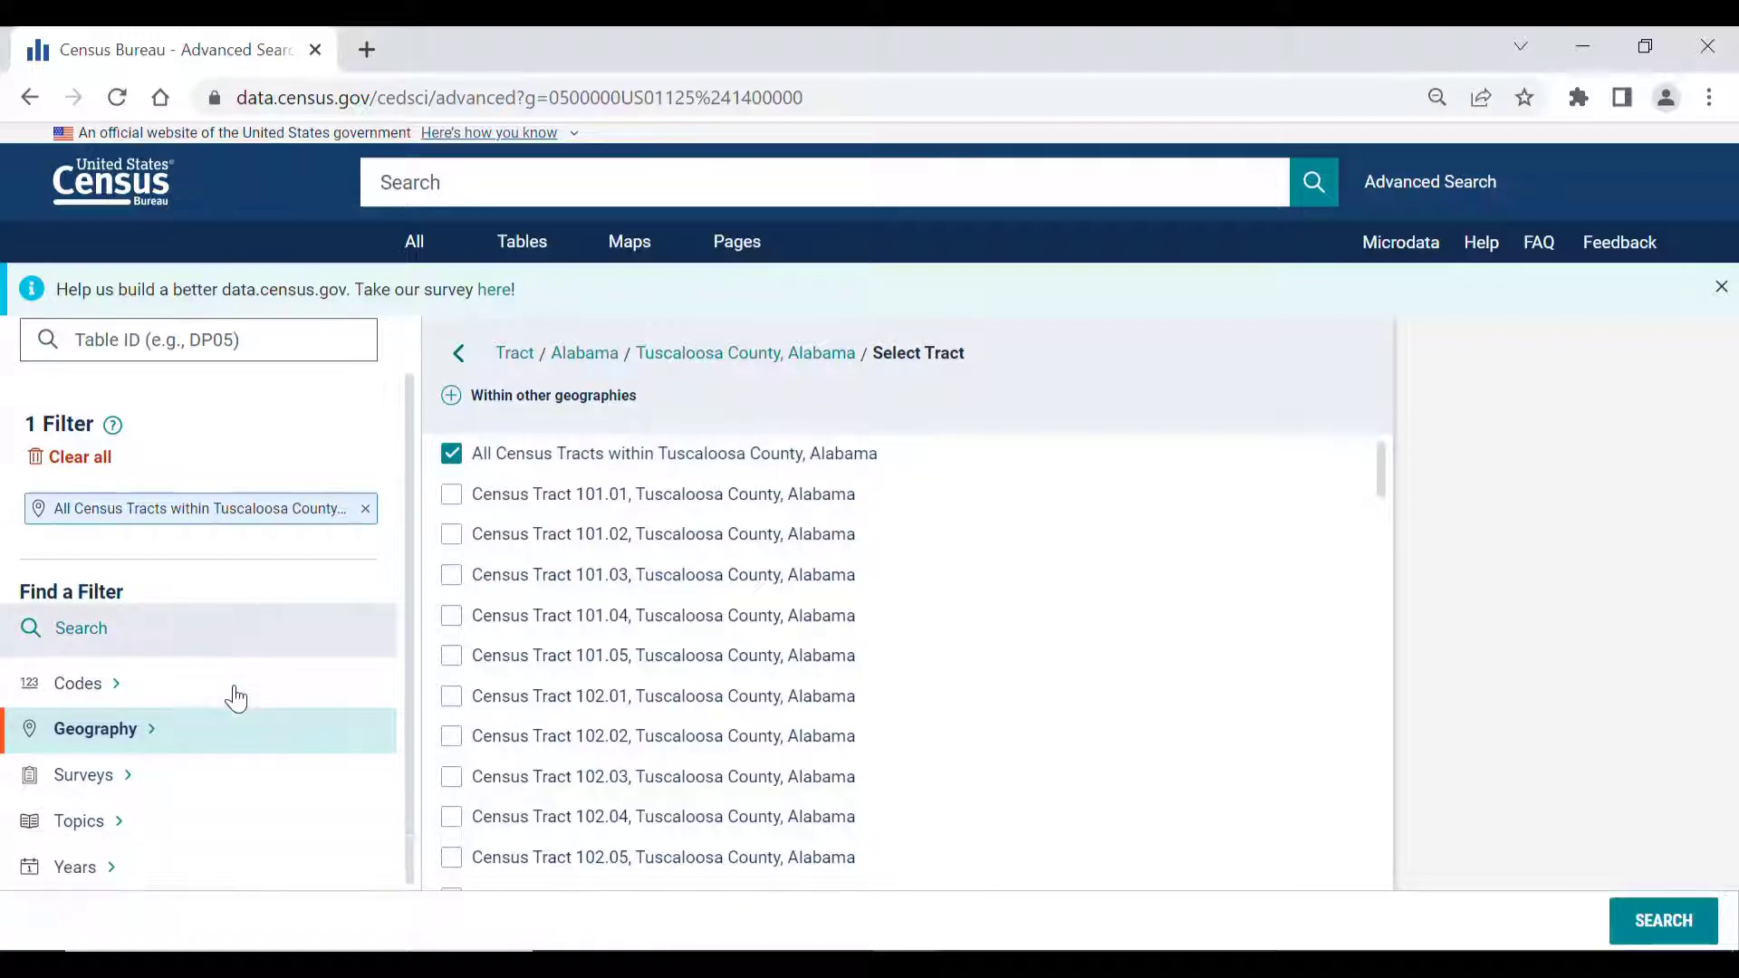
left_click(175, 823)
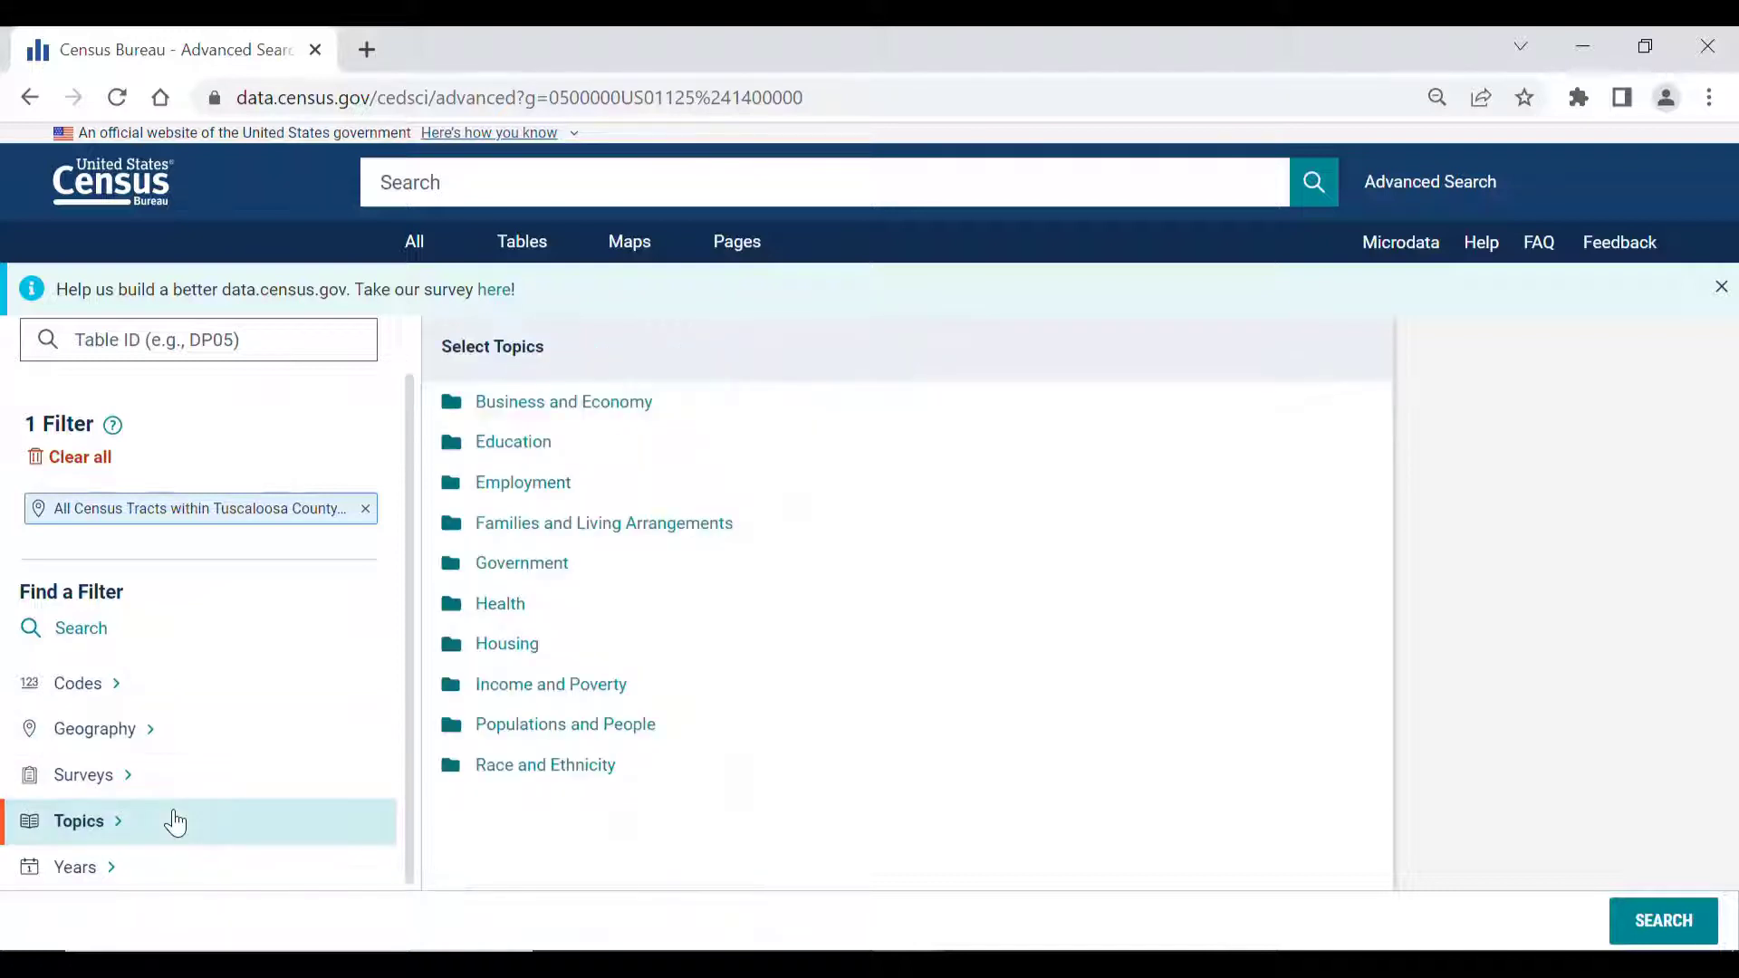
left_click(528, 505)
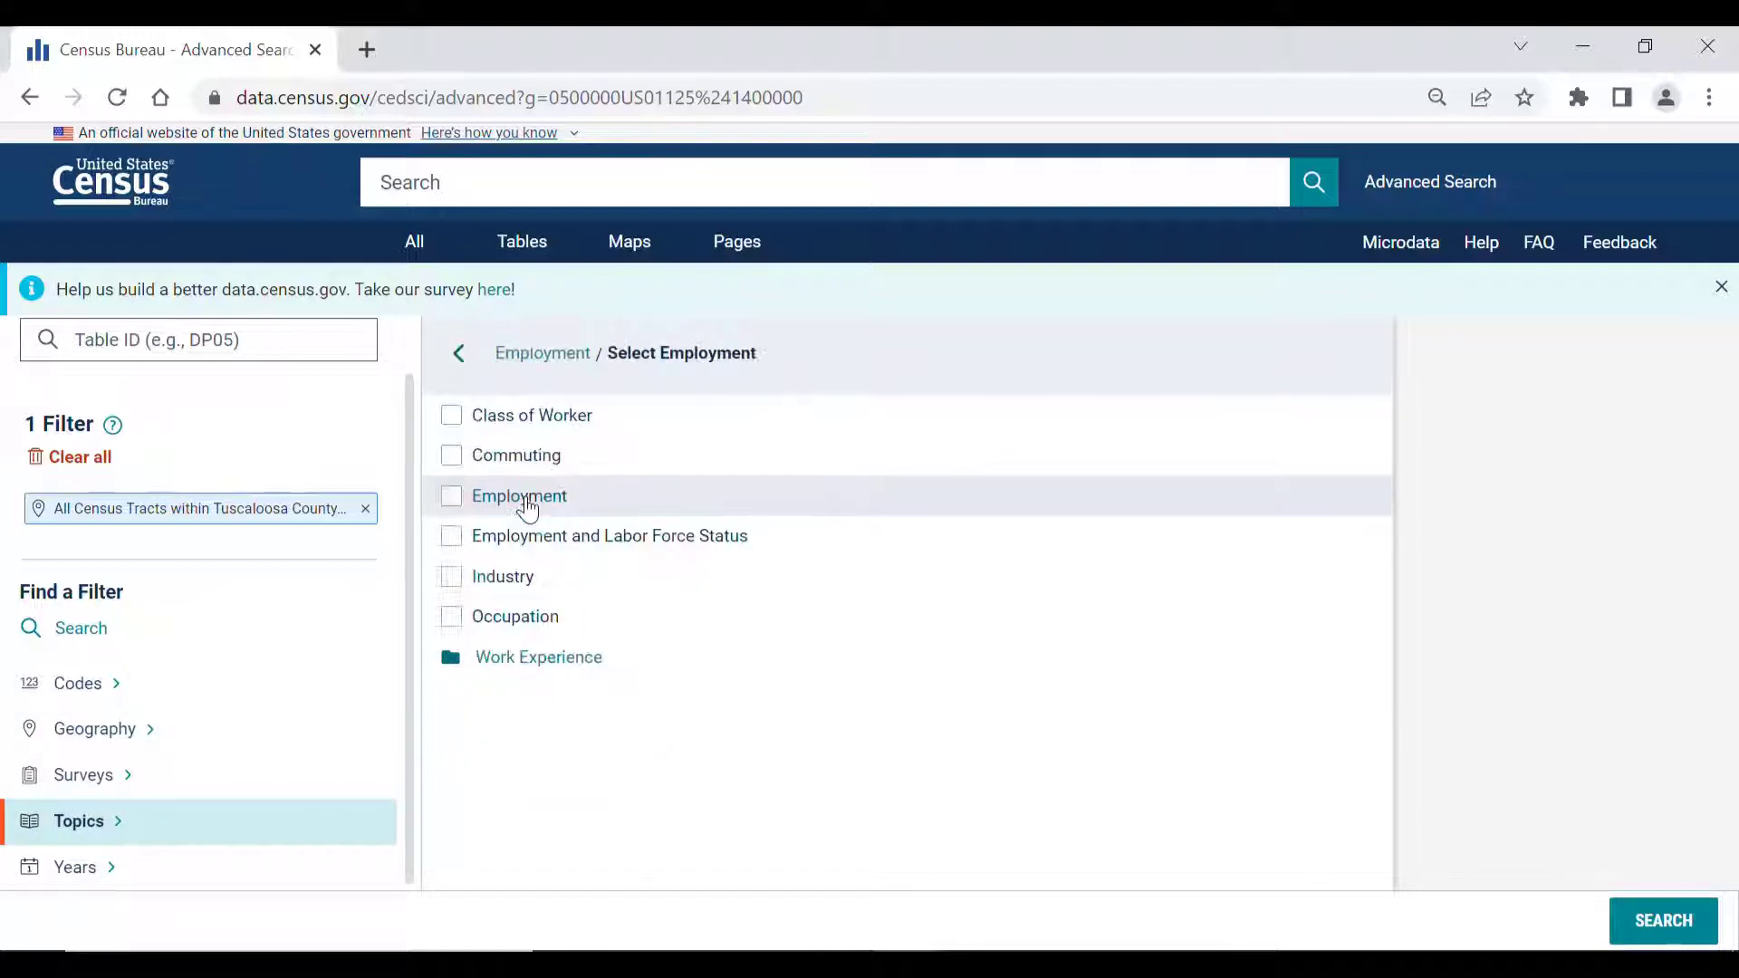
left_click(454, 464)
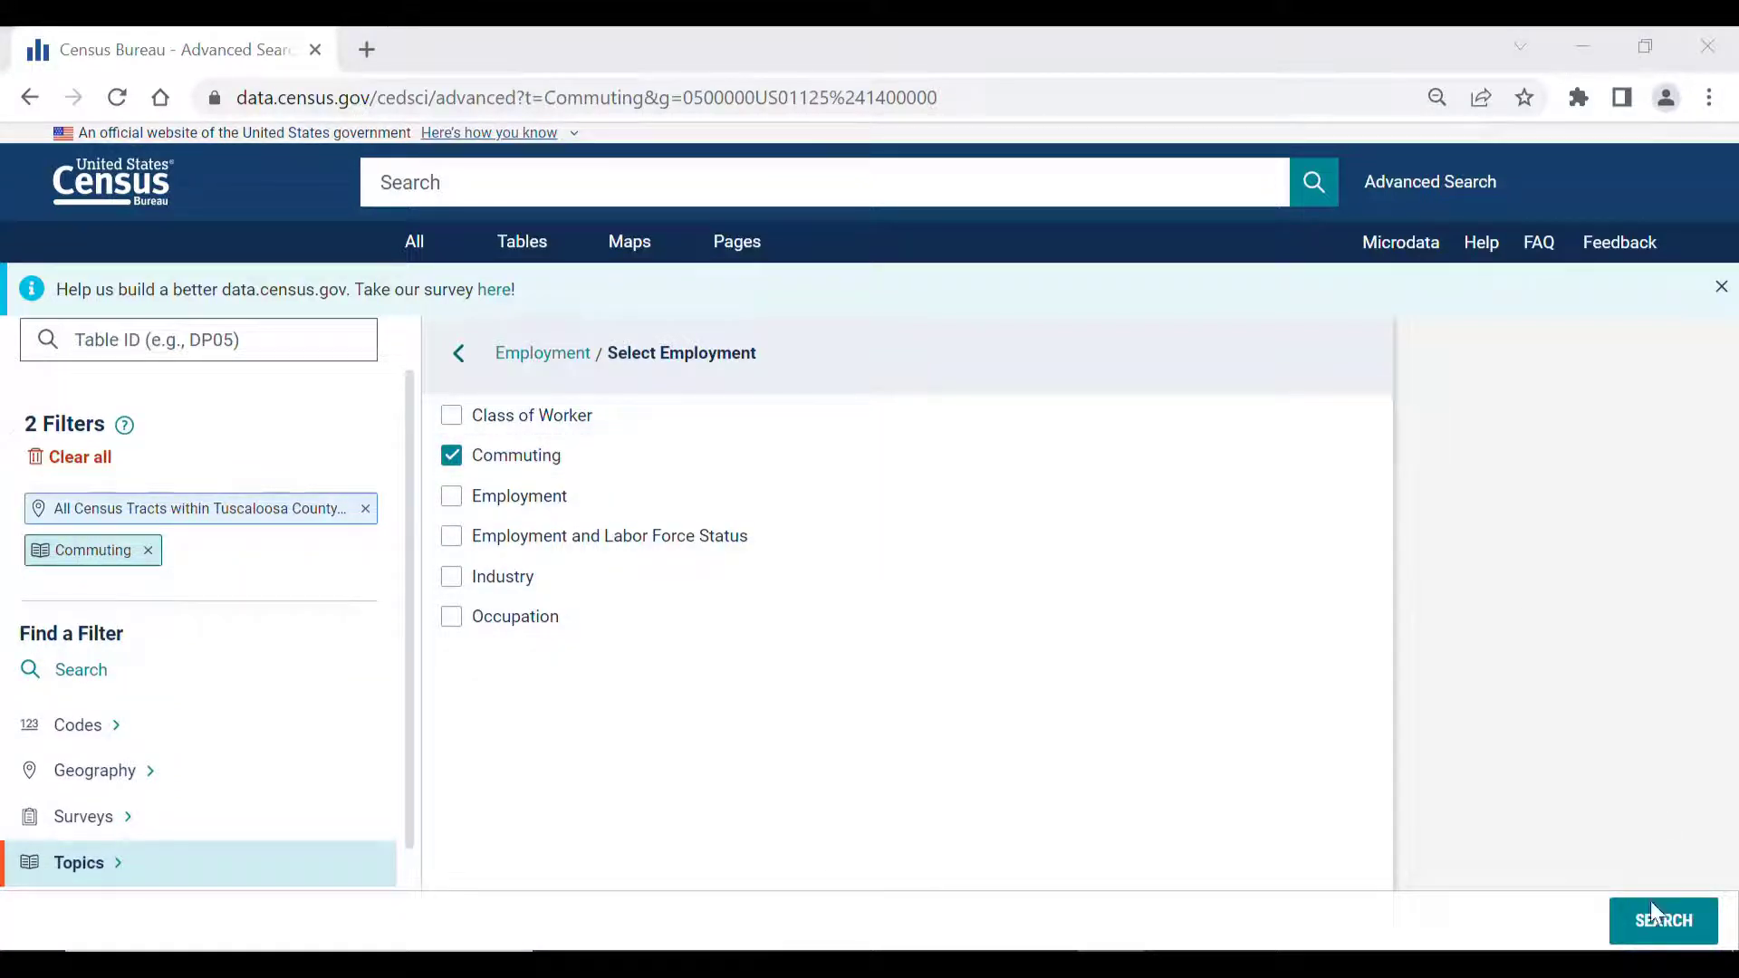
left_click(1652, 924)
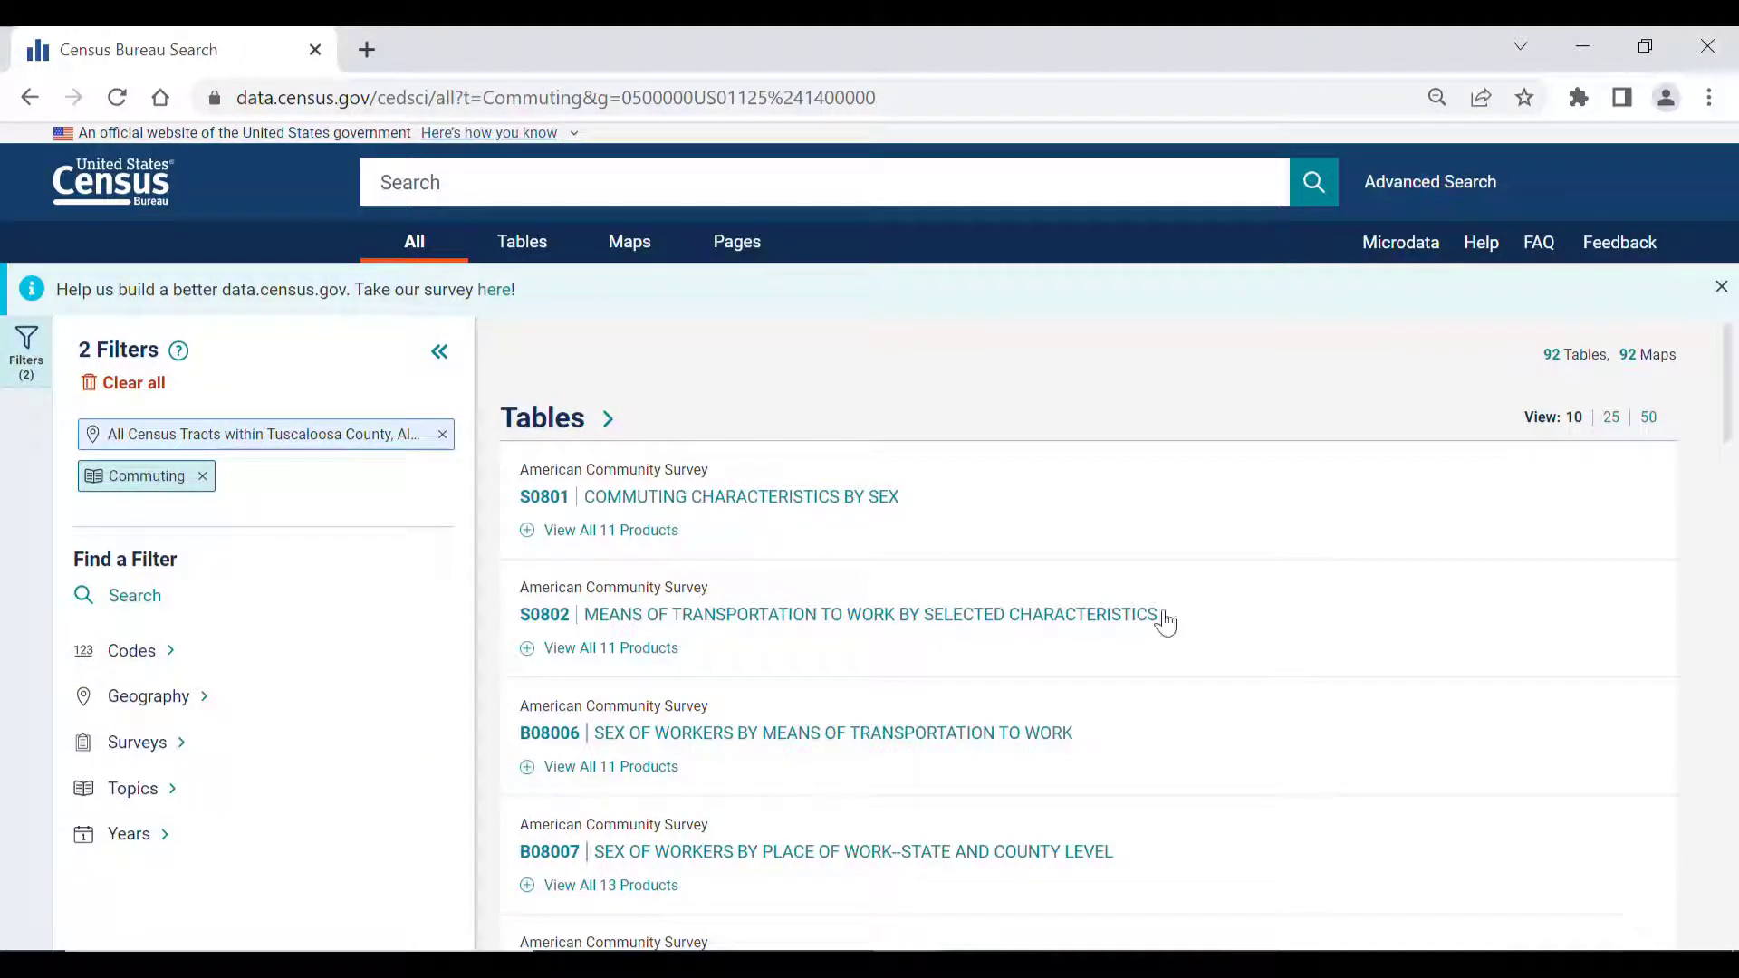
Open table S0801 Commuting Characteristics by Sex, show it as a map and collapse the filters pane
left_click(809, 500)
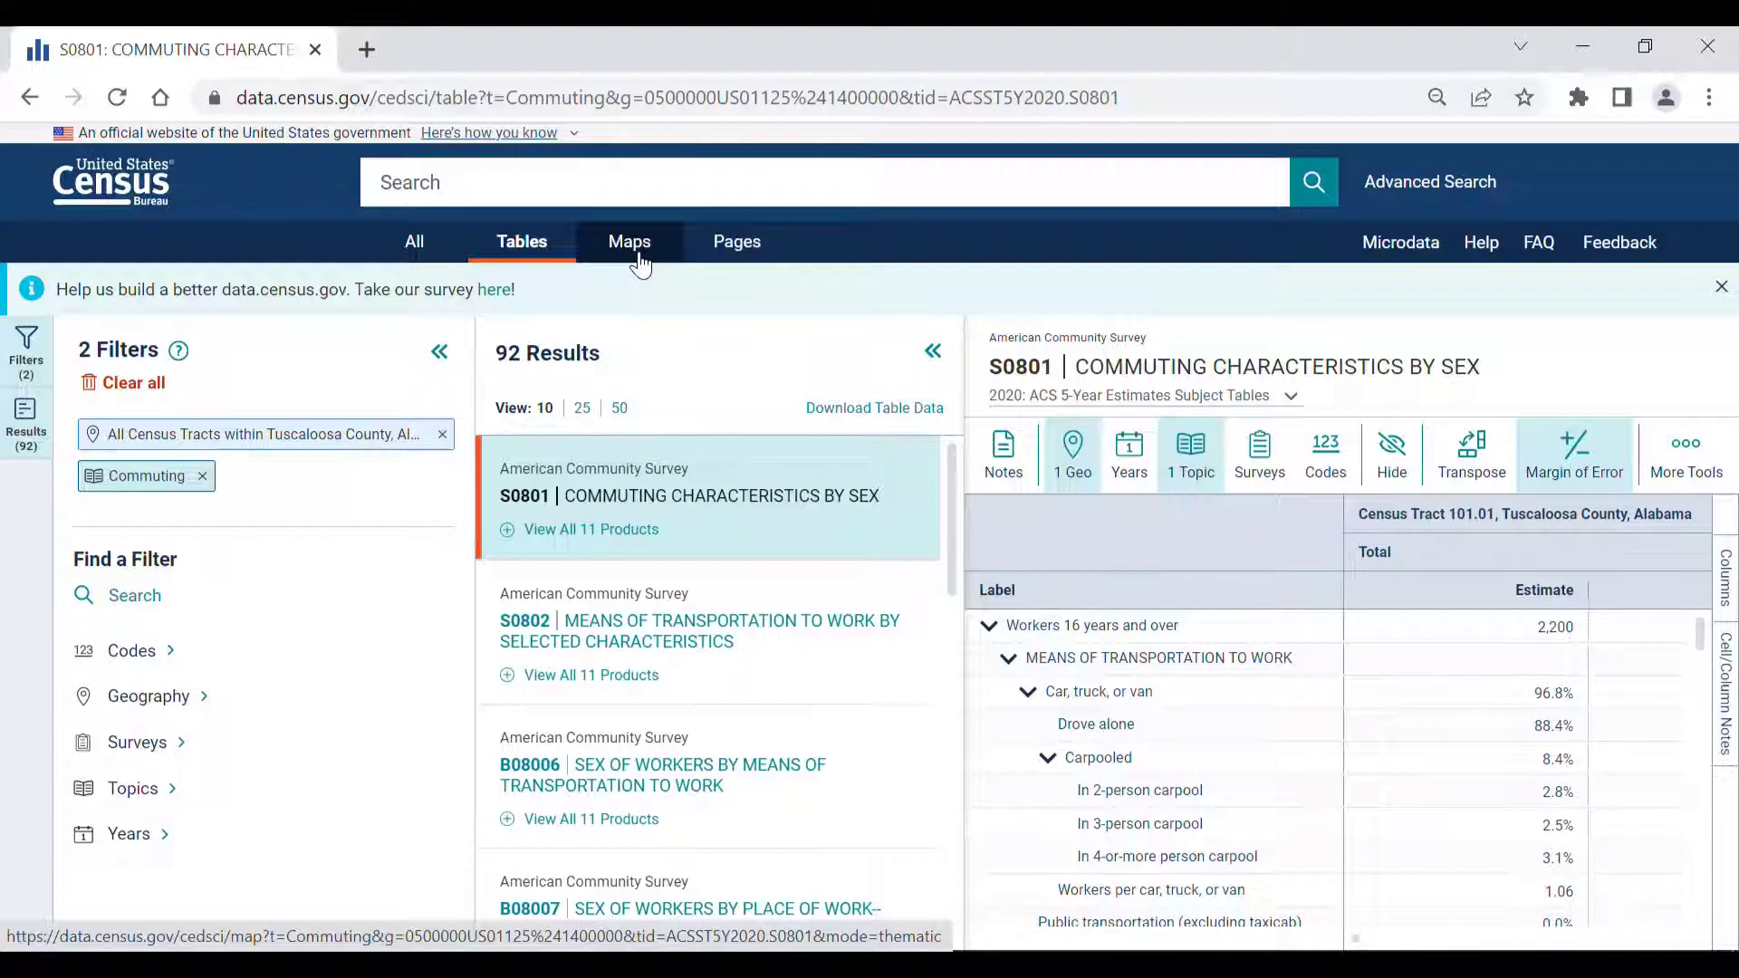
left_click(640, 264)
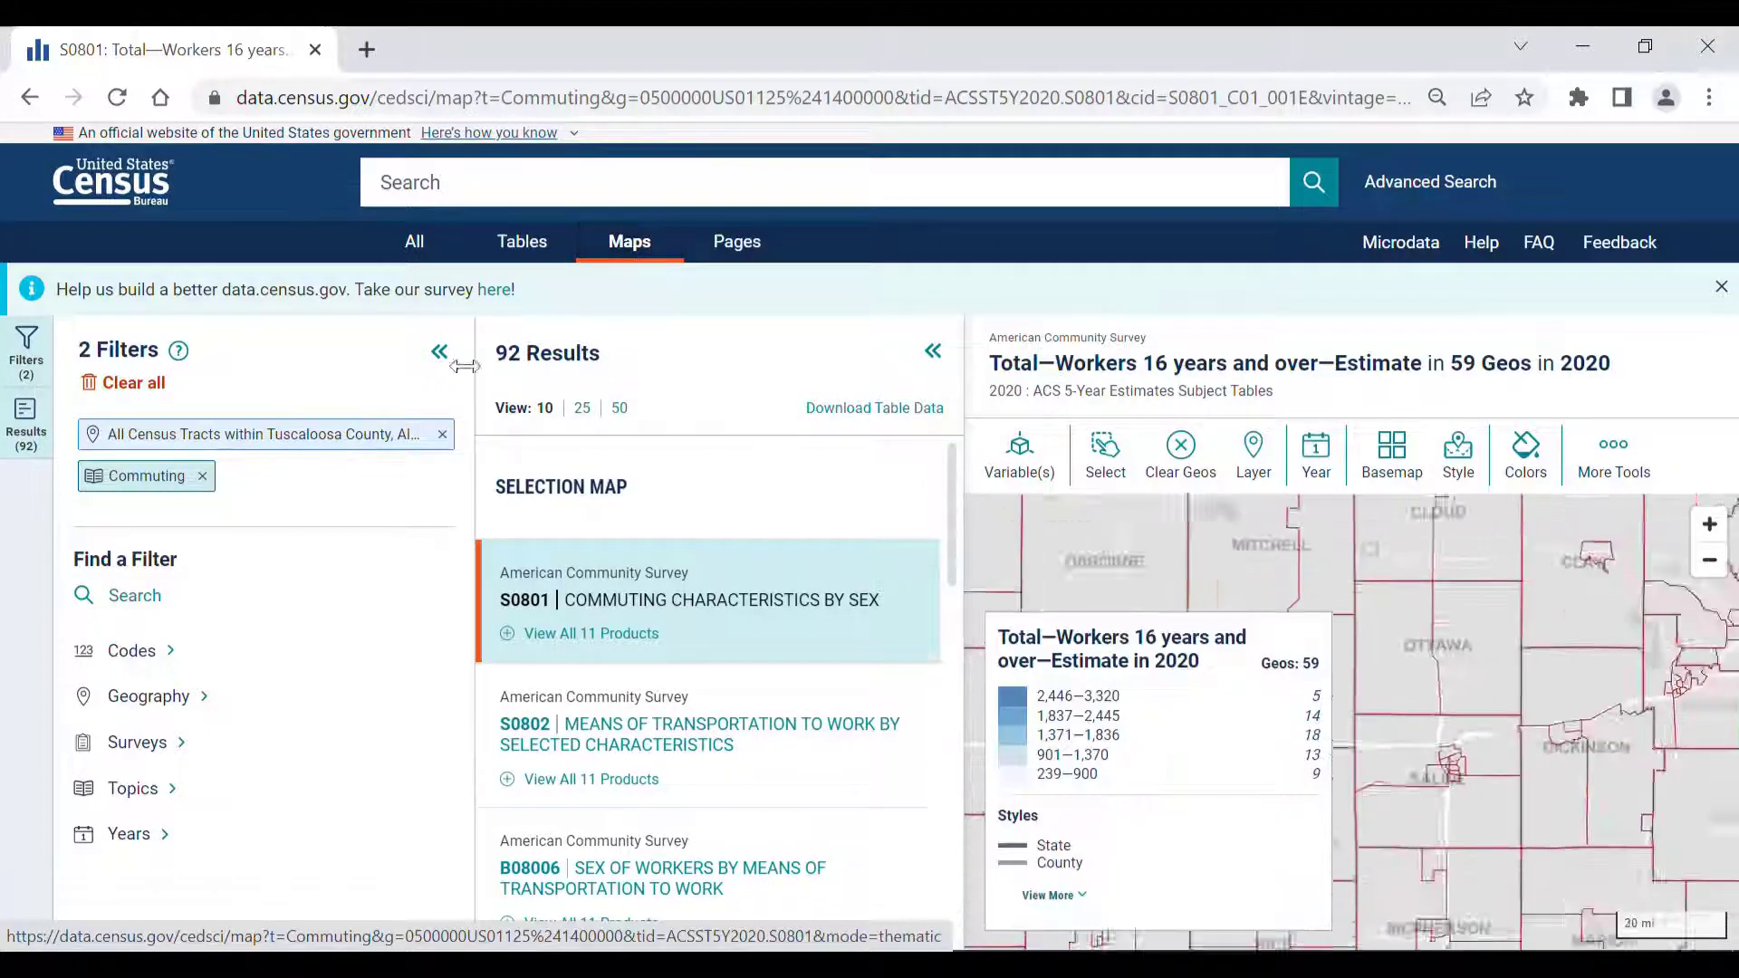
left_click(440, 353)
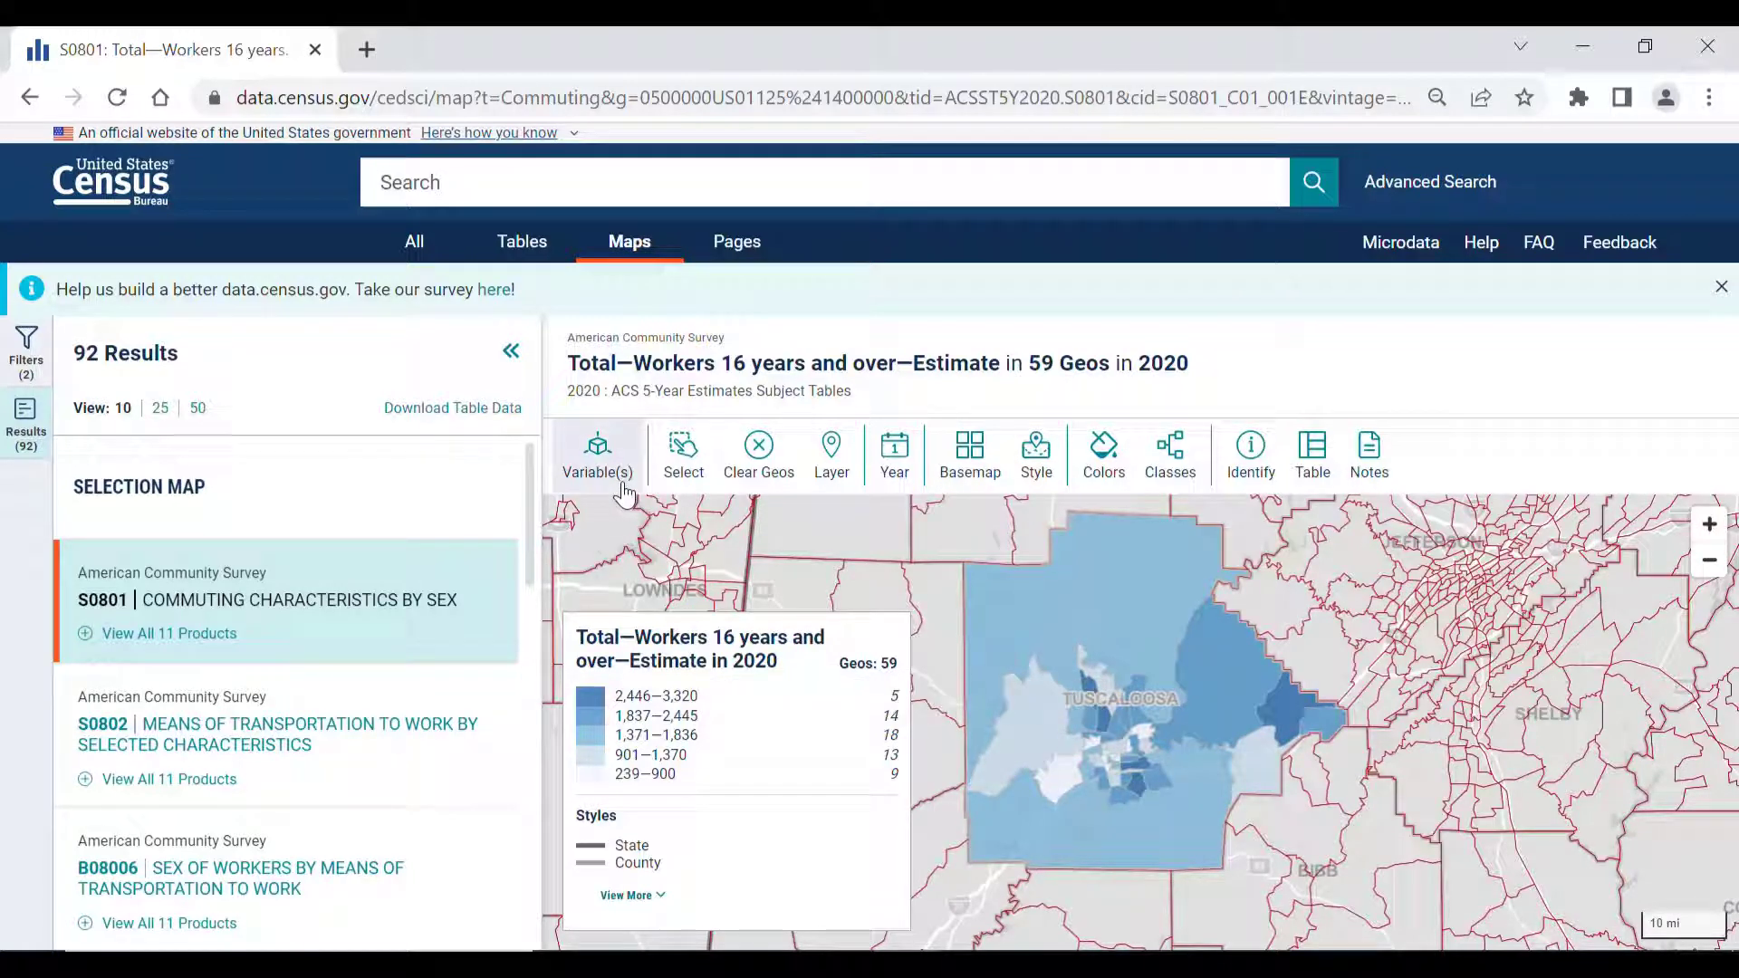
Set the map variable to the total estimate of workers 16 and over commuting by public transportation (excluding taxicab)
left_click(623, 489)
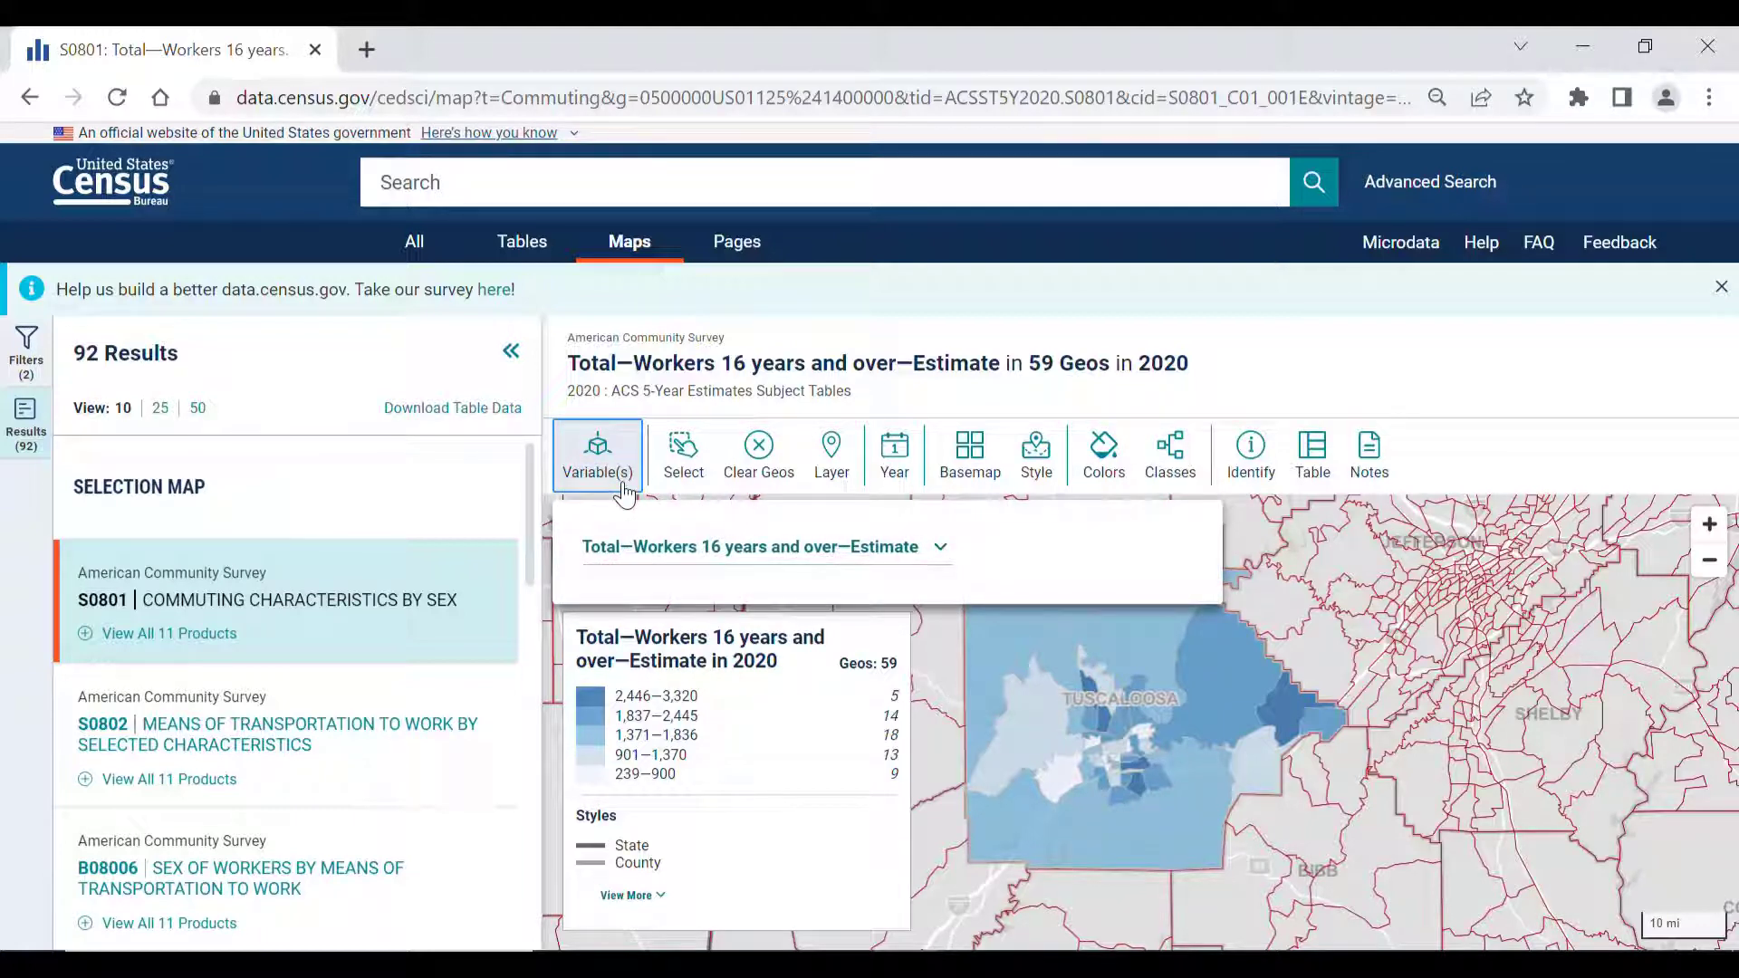
left_click(938, 549)
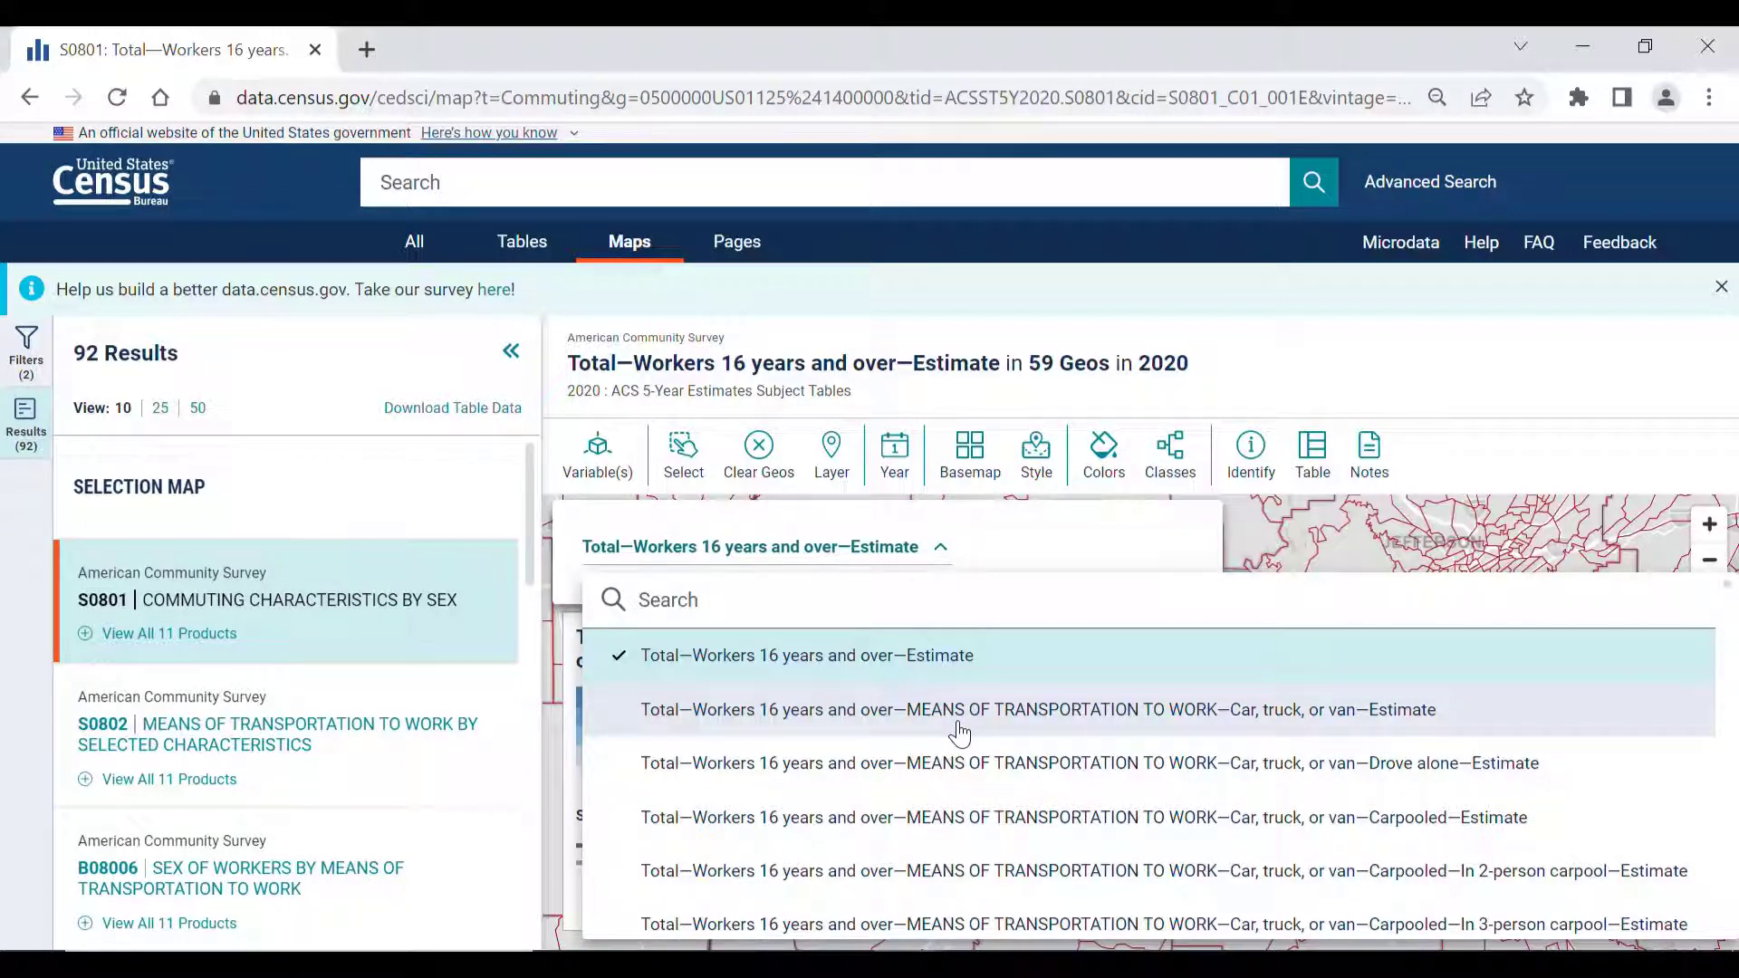
scroll(960, 733, "down", 1)
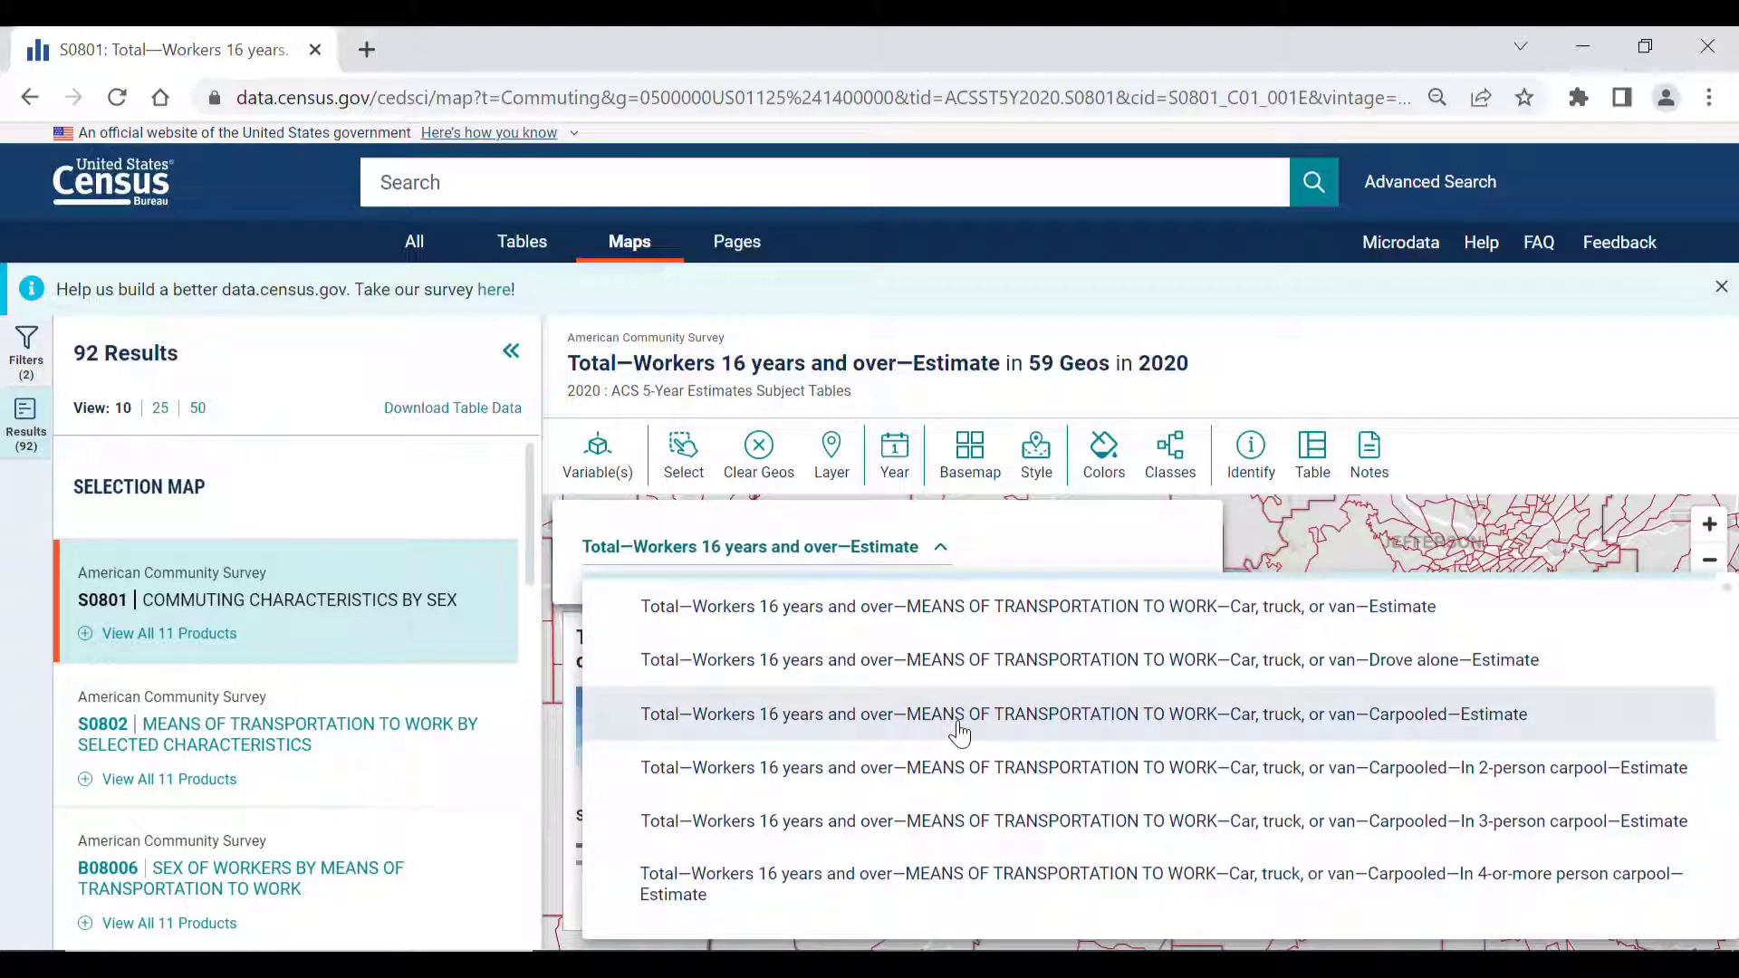
scroll(960, 734, "down", 3)
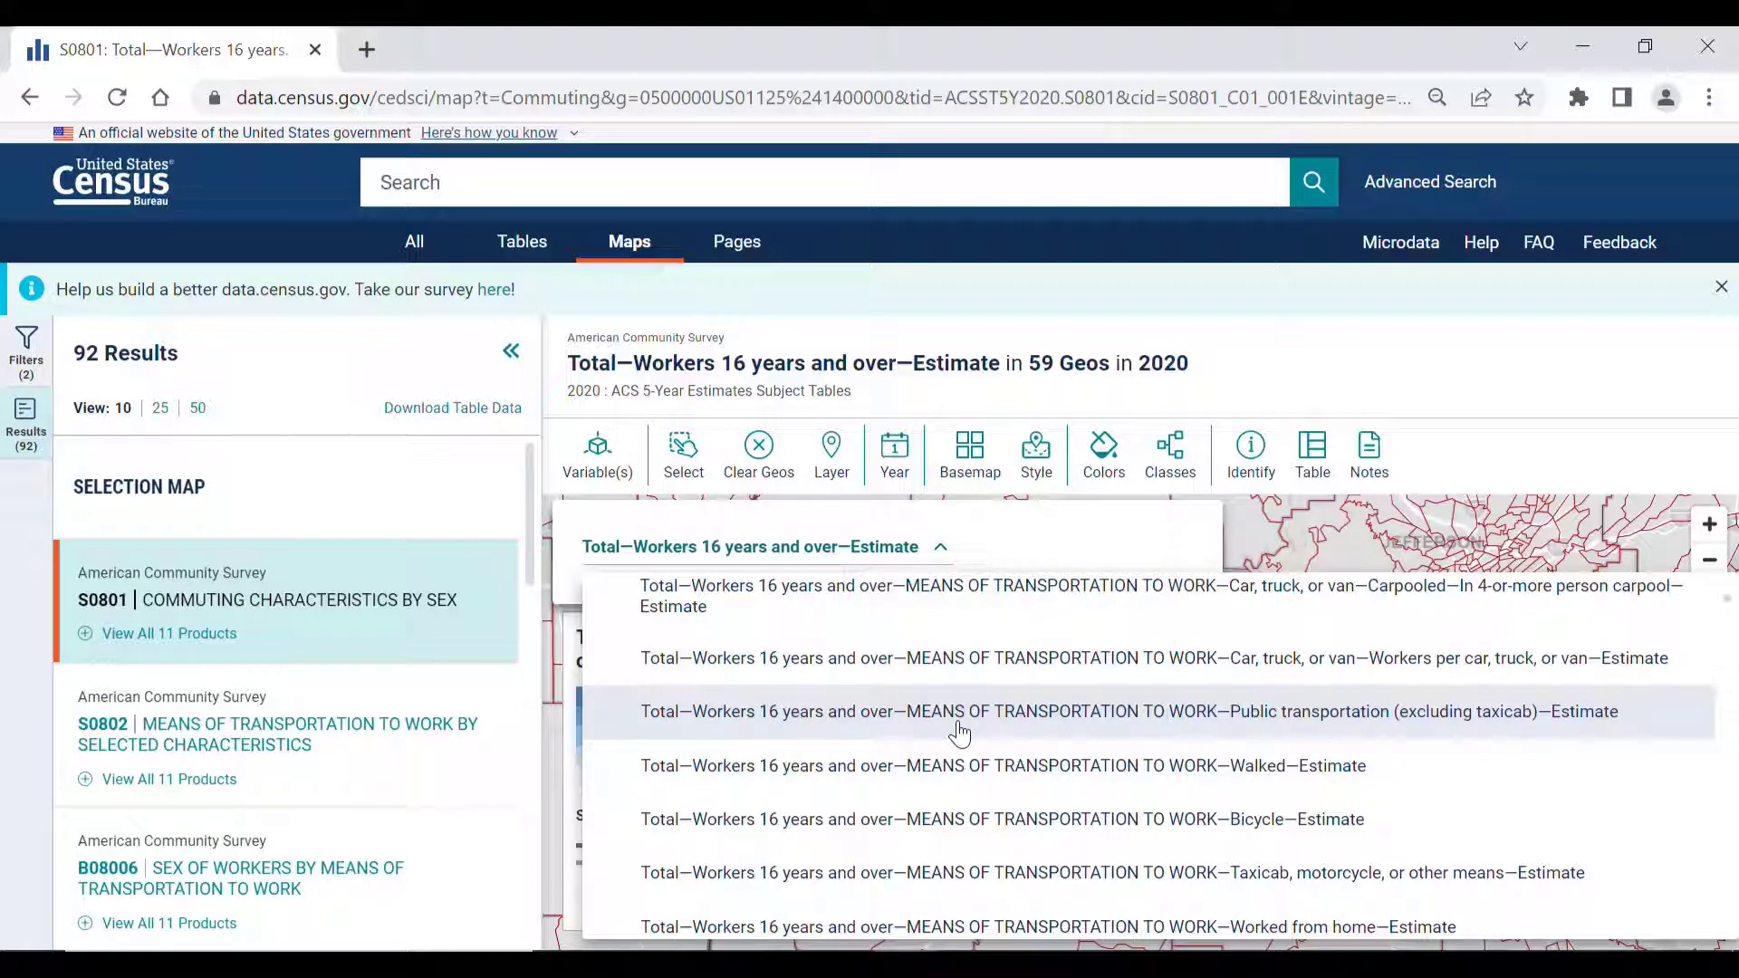
left_click(960, 734)
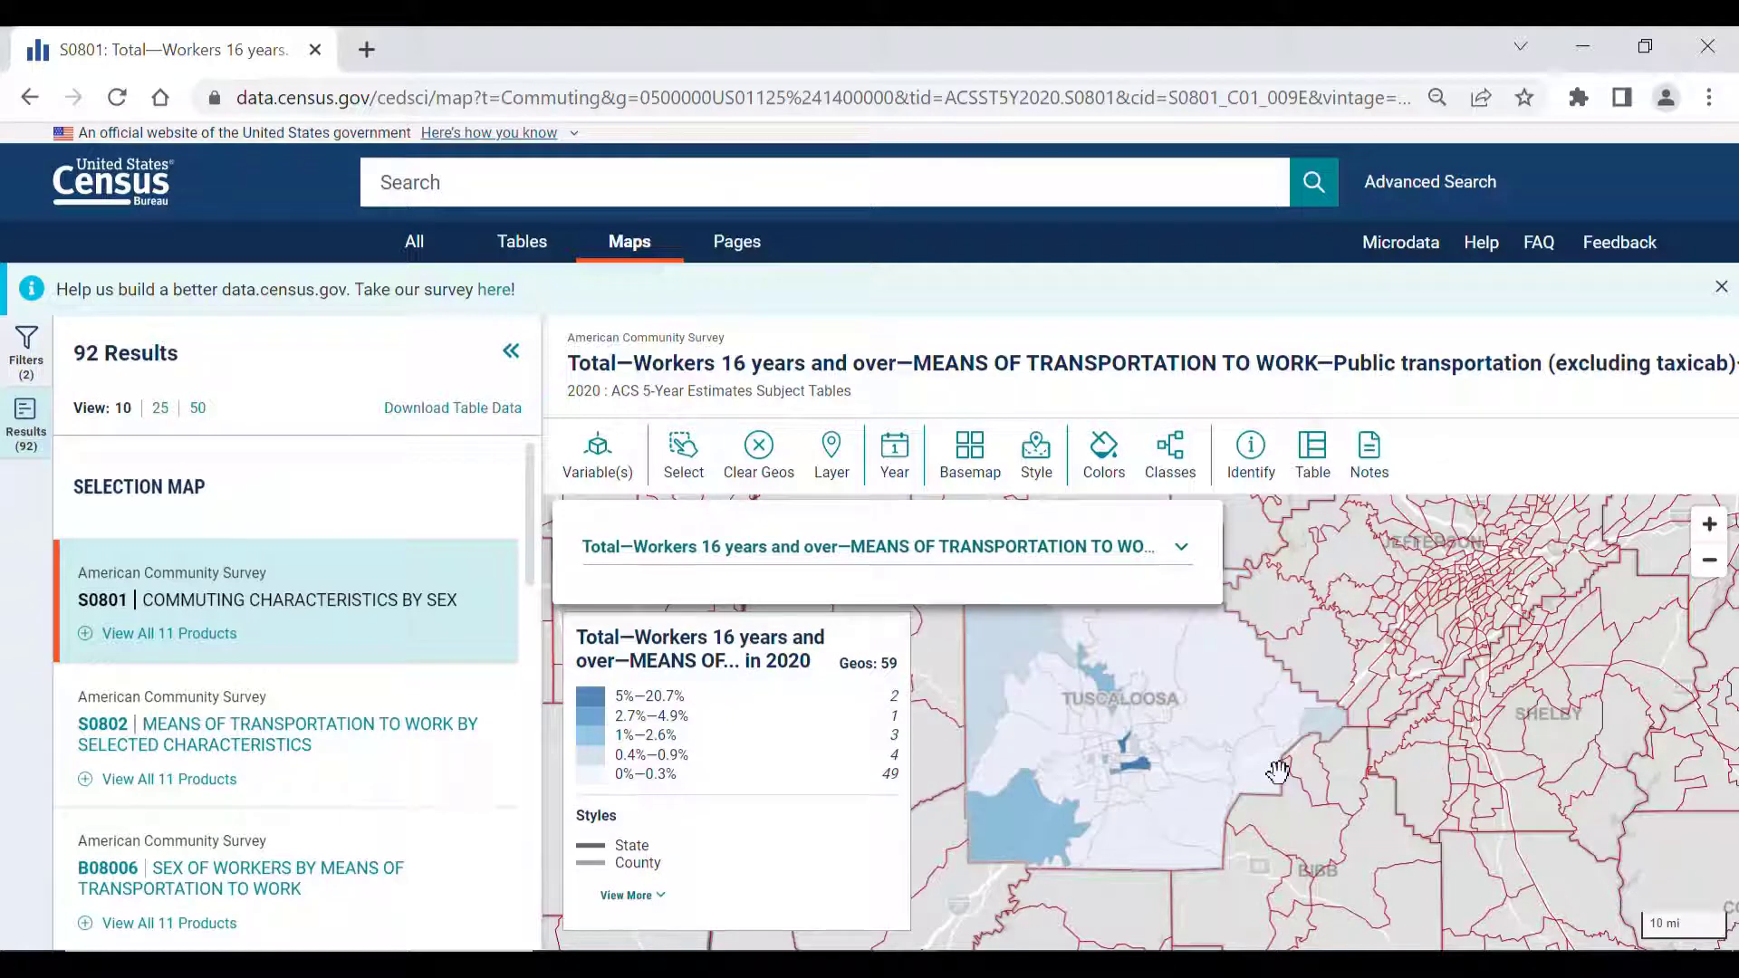
left_click_drag(1277, 770, 1302, 827)
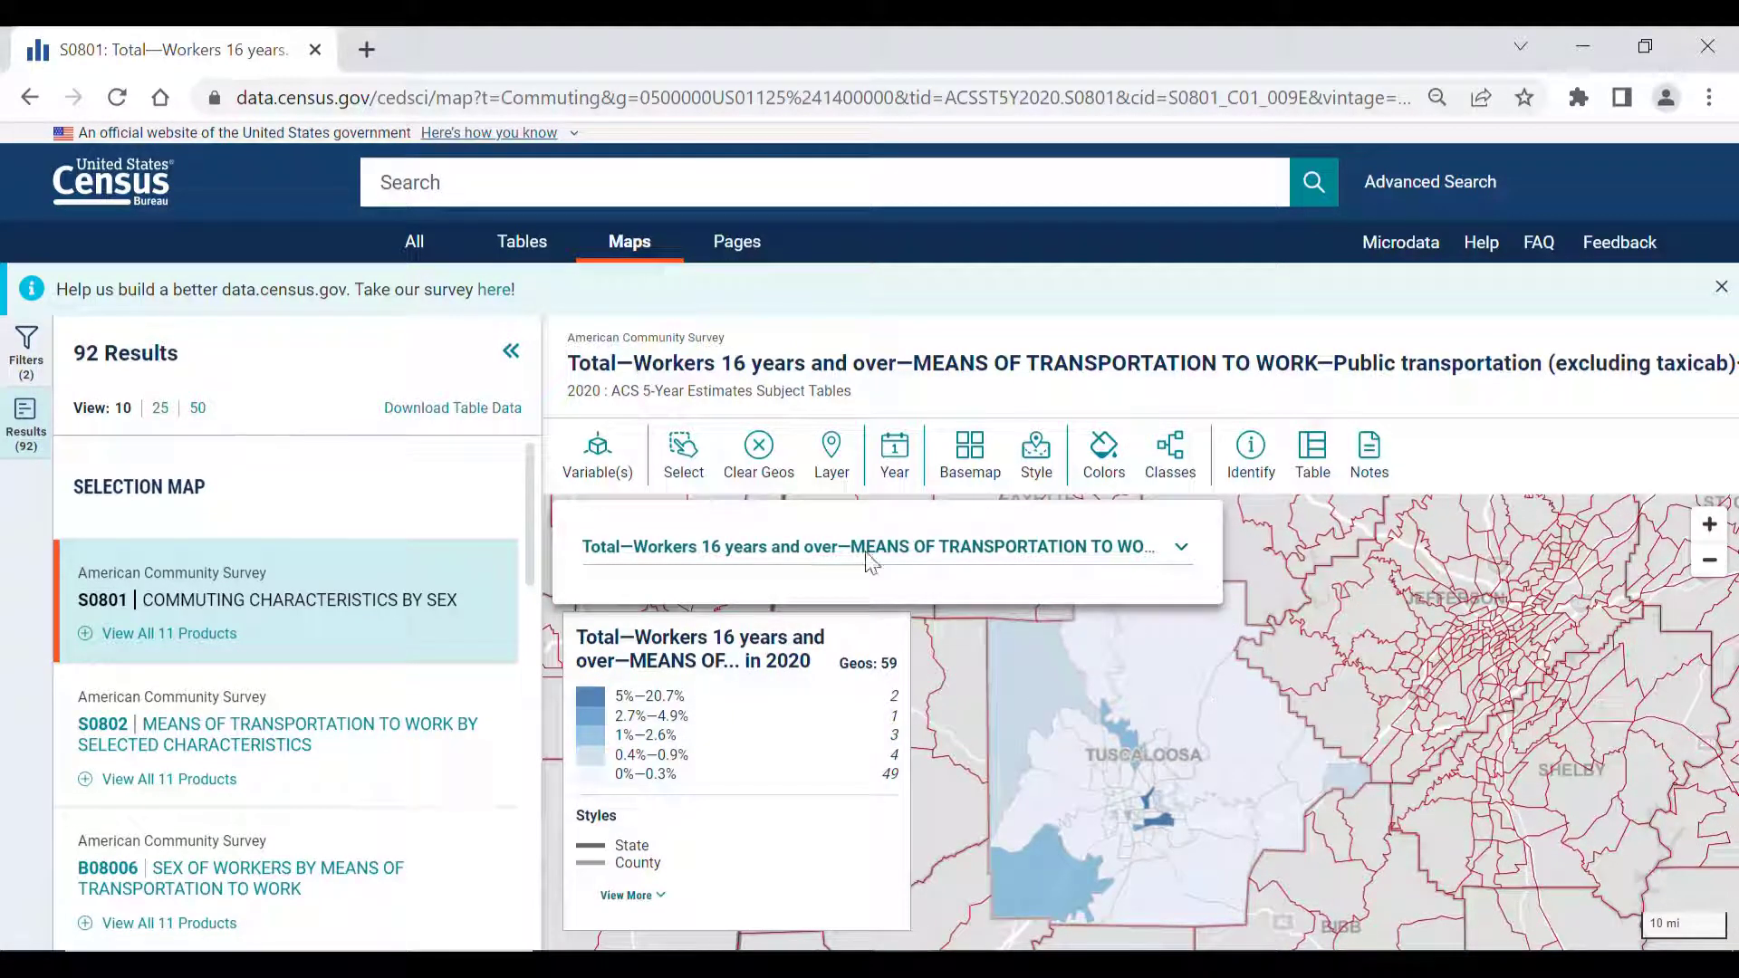
left_click(627, 475)
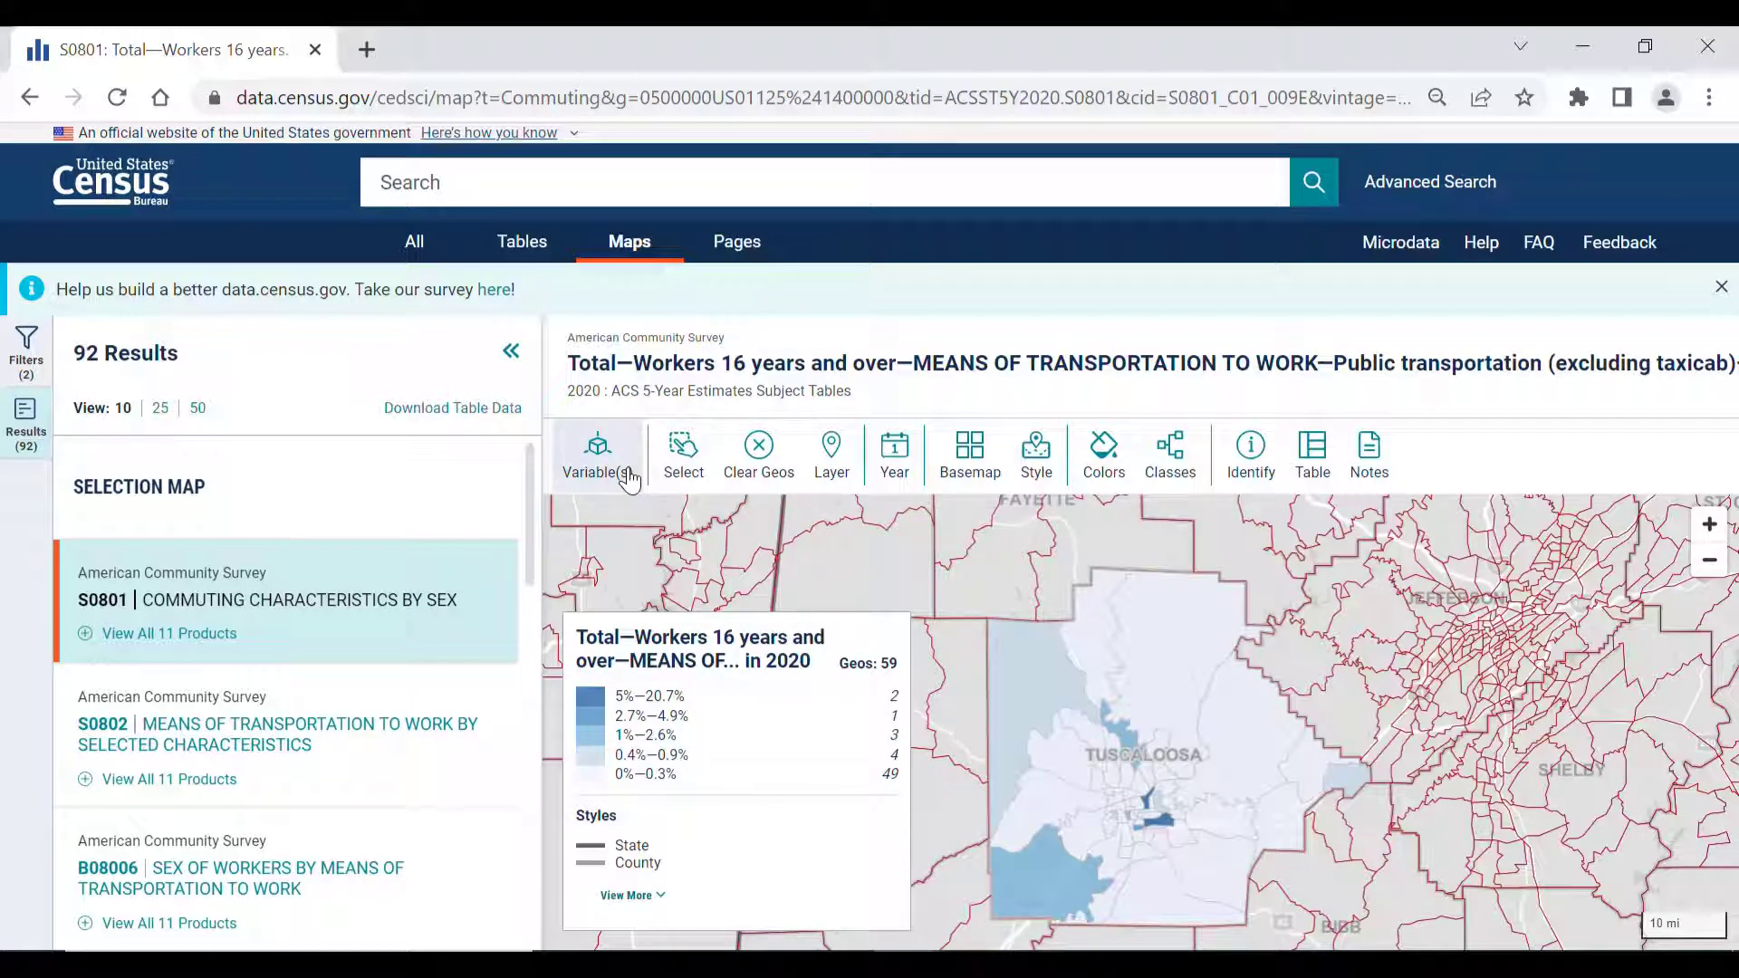
Try adding three census tracts northwest of Tuscaloosa County to the map selection, and remove them again
left_click(684, 451)
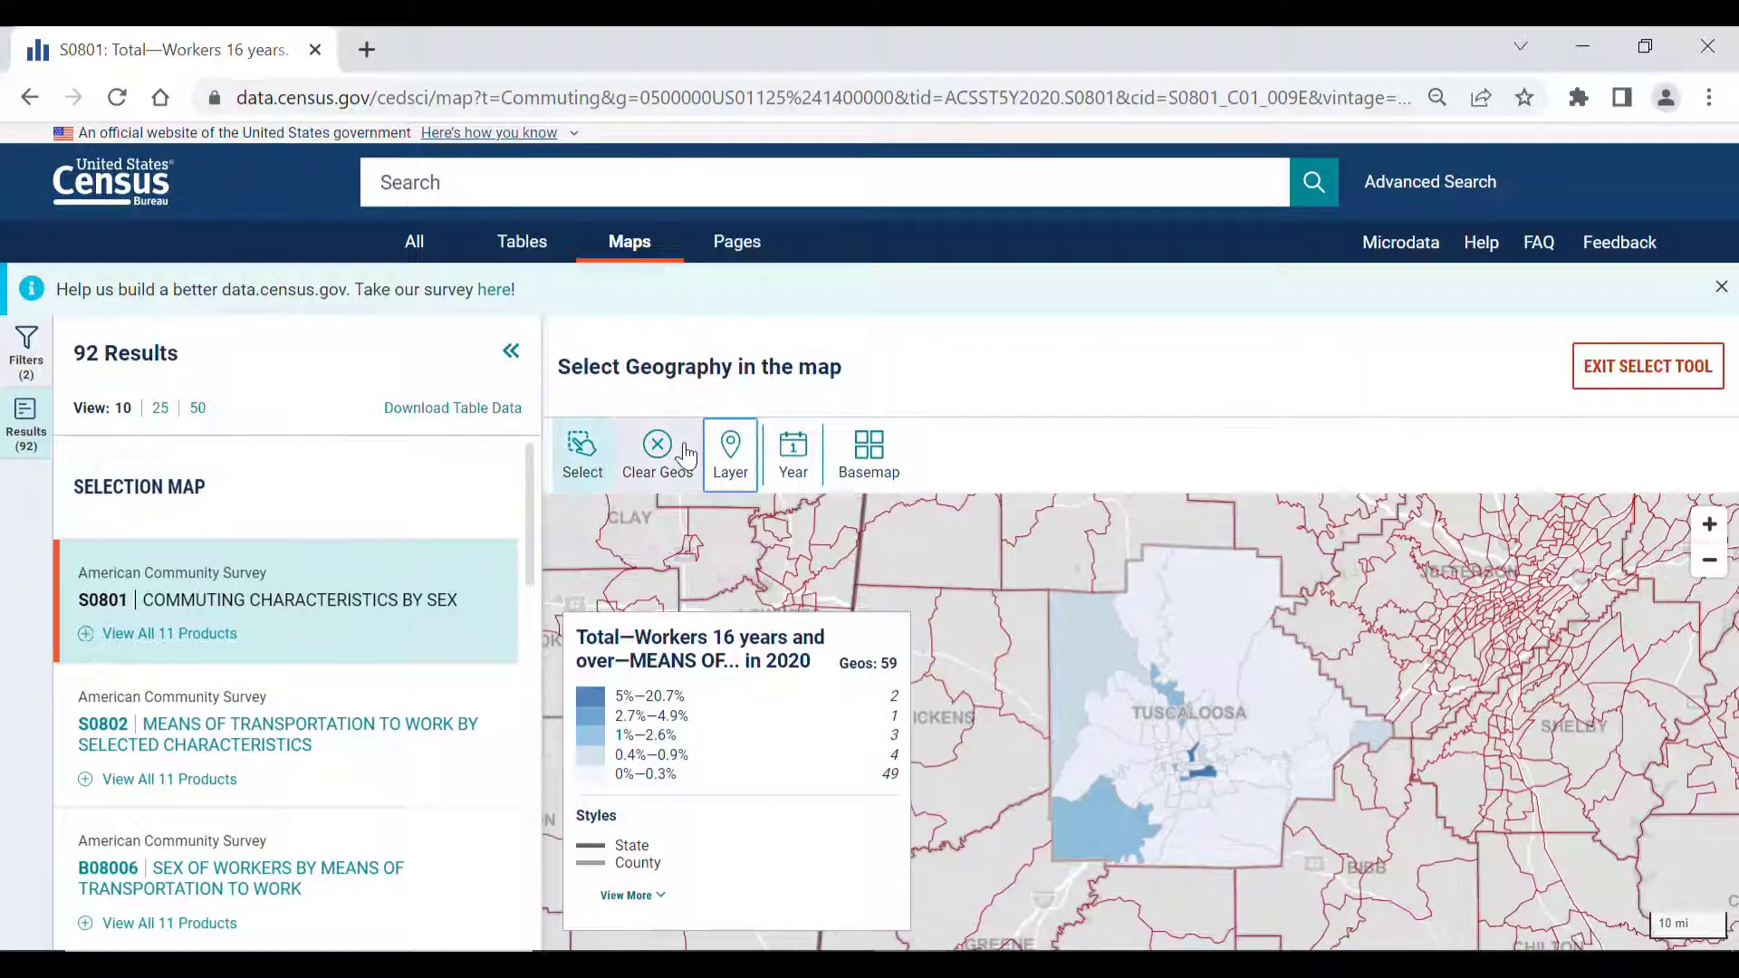
left_click_drag(905, 547, 974, 633)
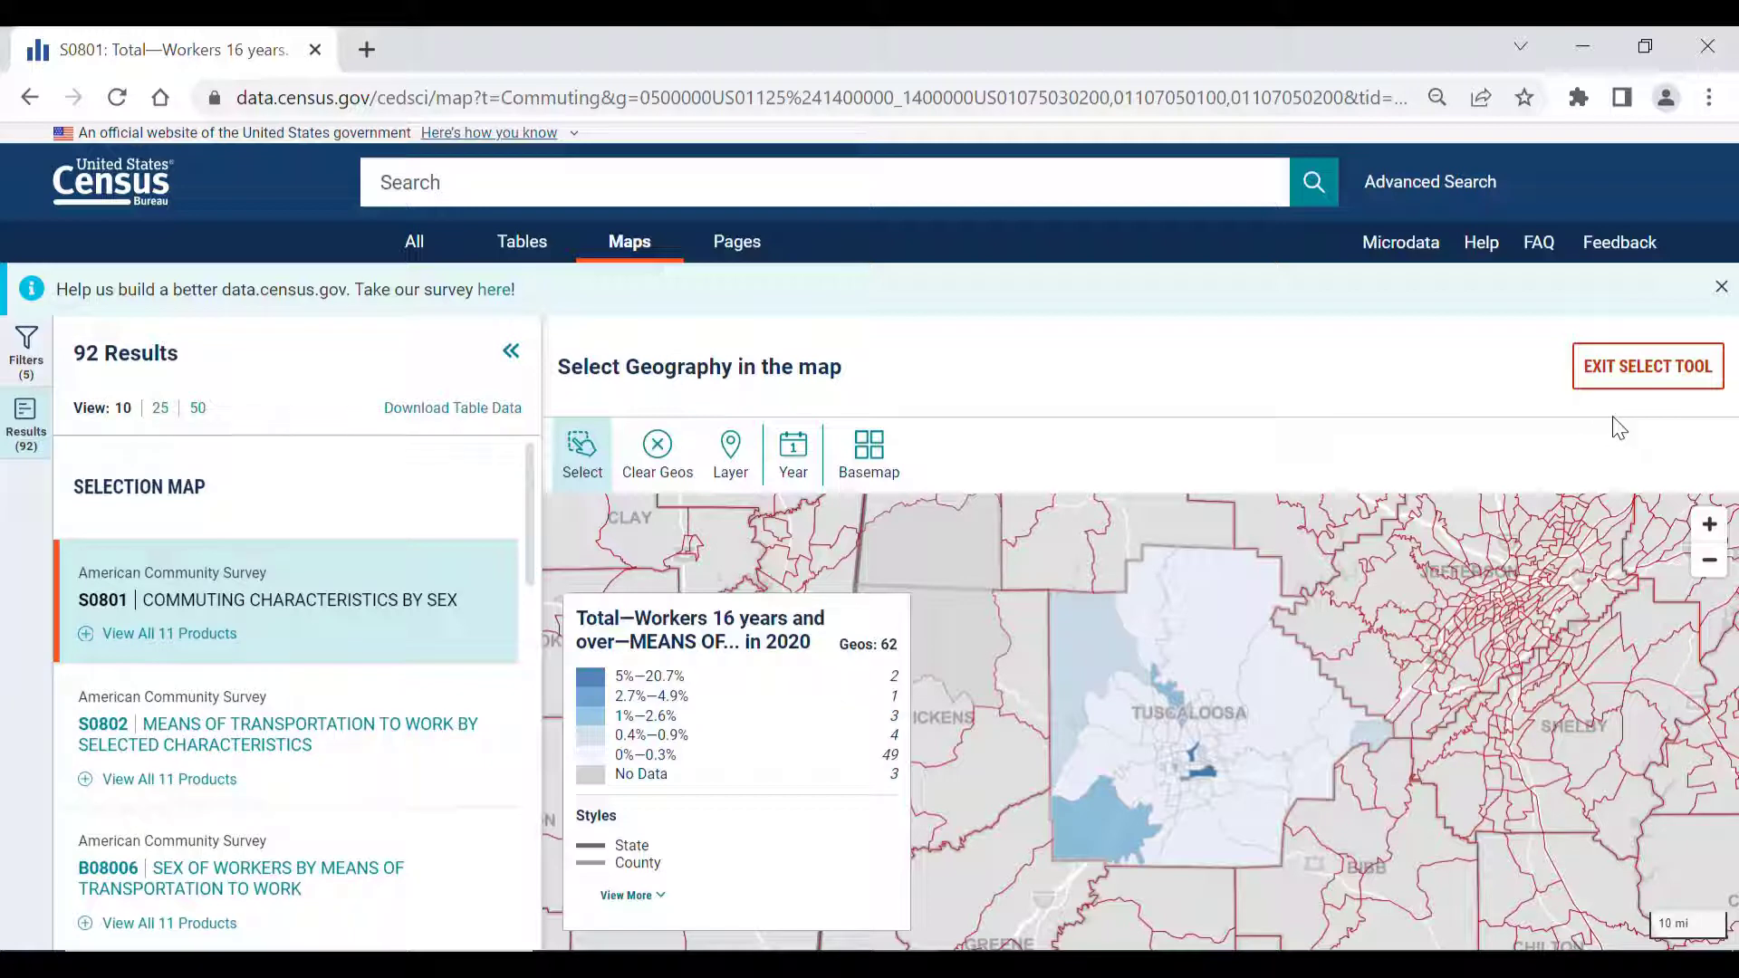
left_click(1647, 366)
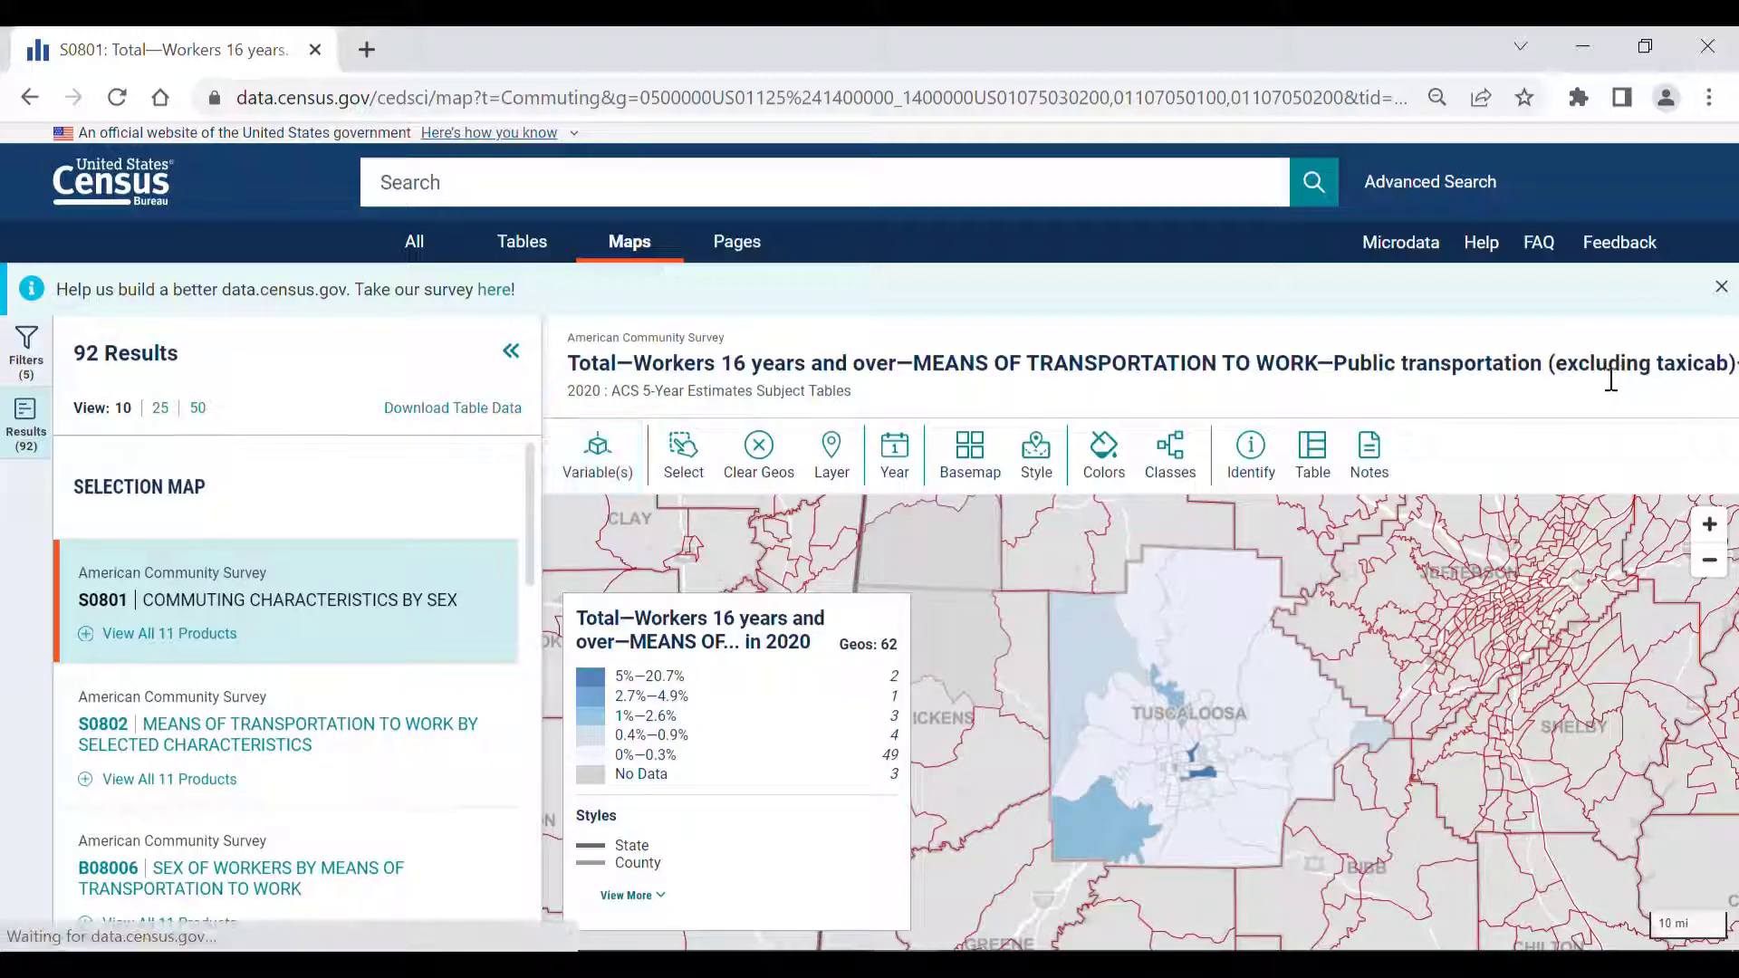
left_click_drag(1173, 507, 1334, 581)
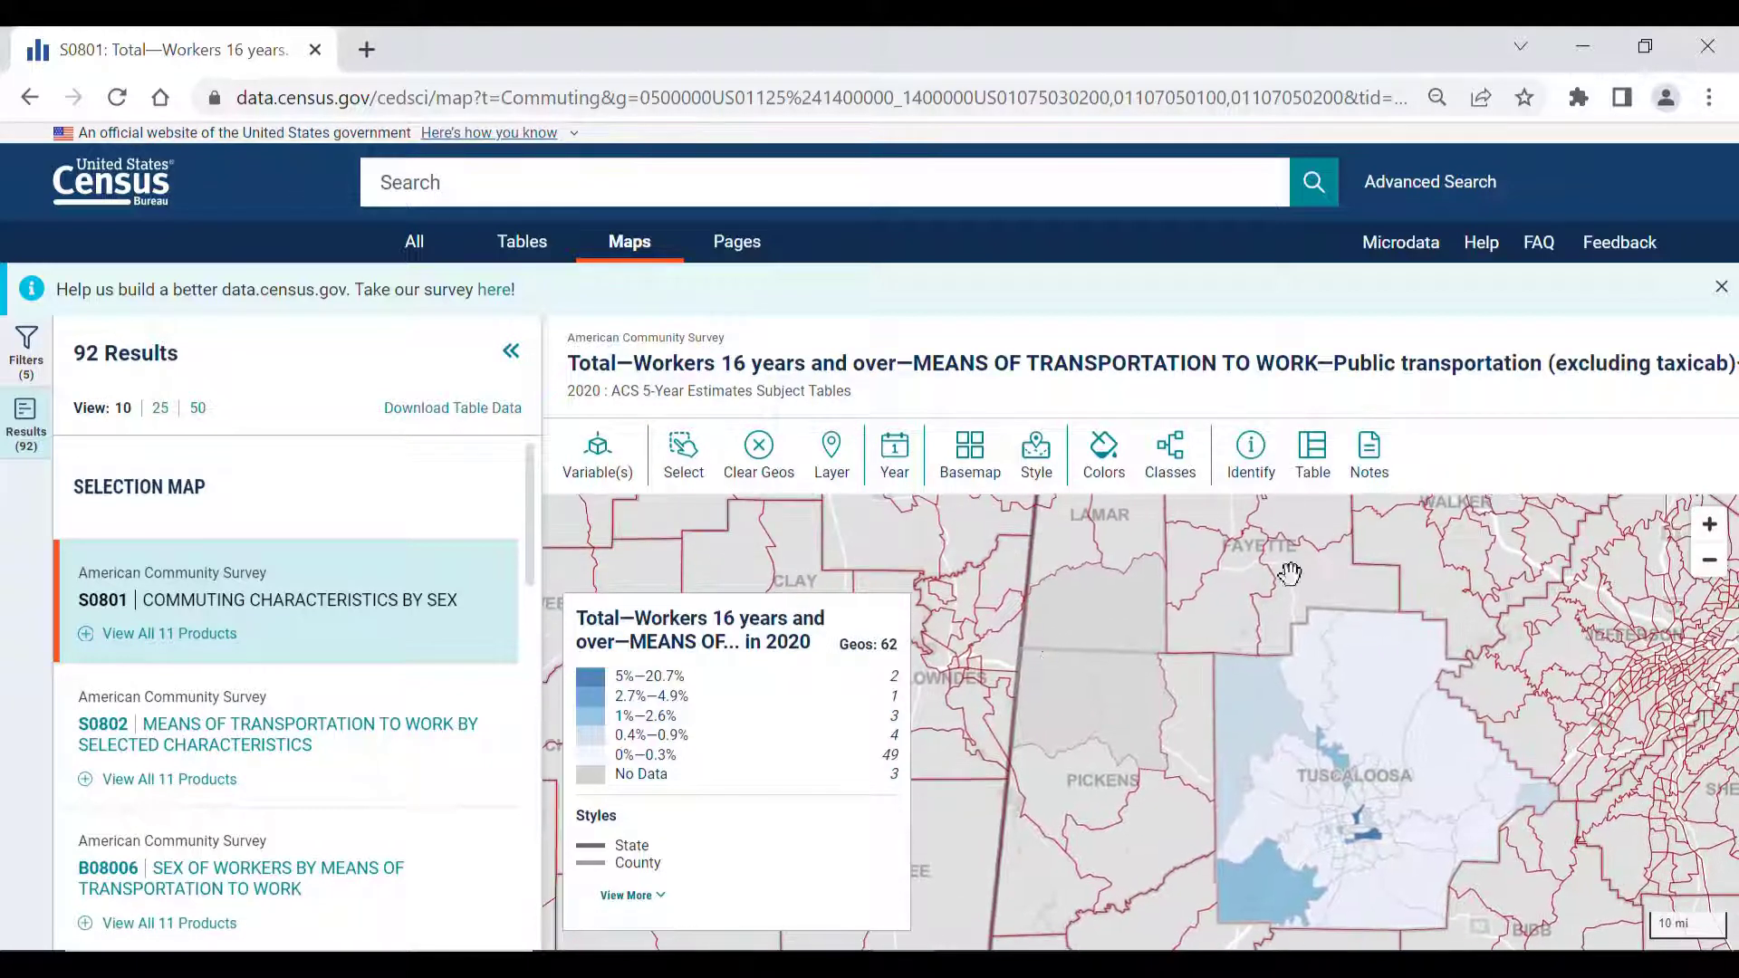
left_click(1043, 671)
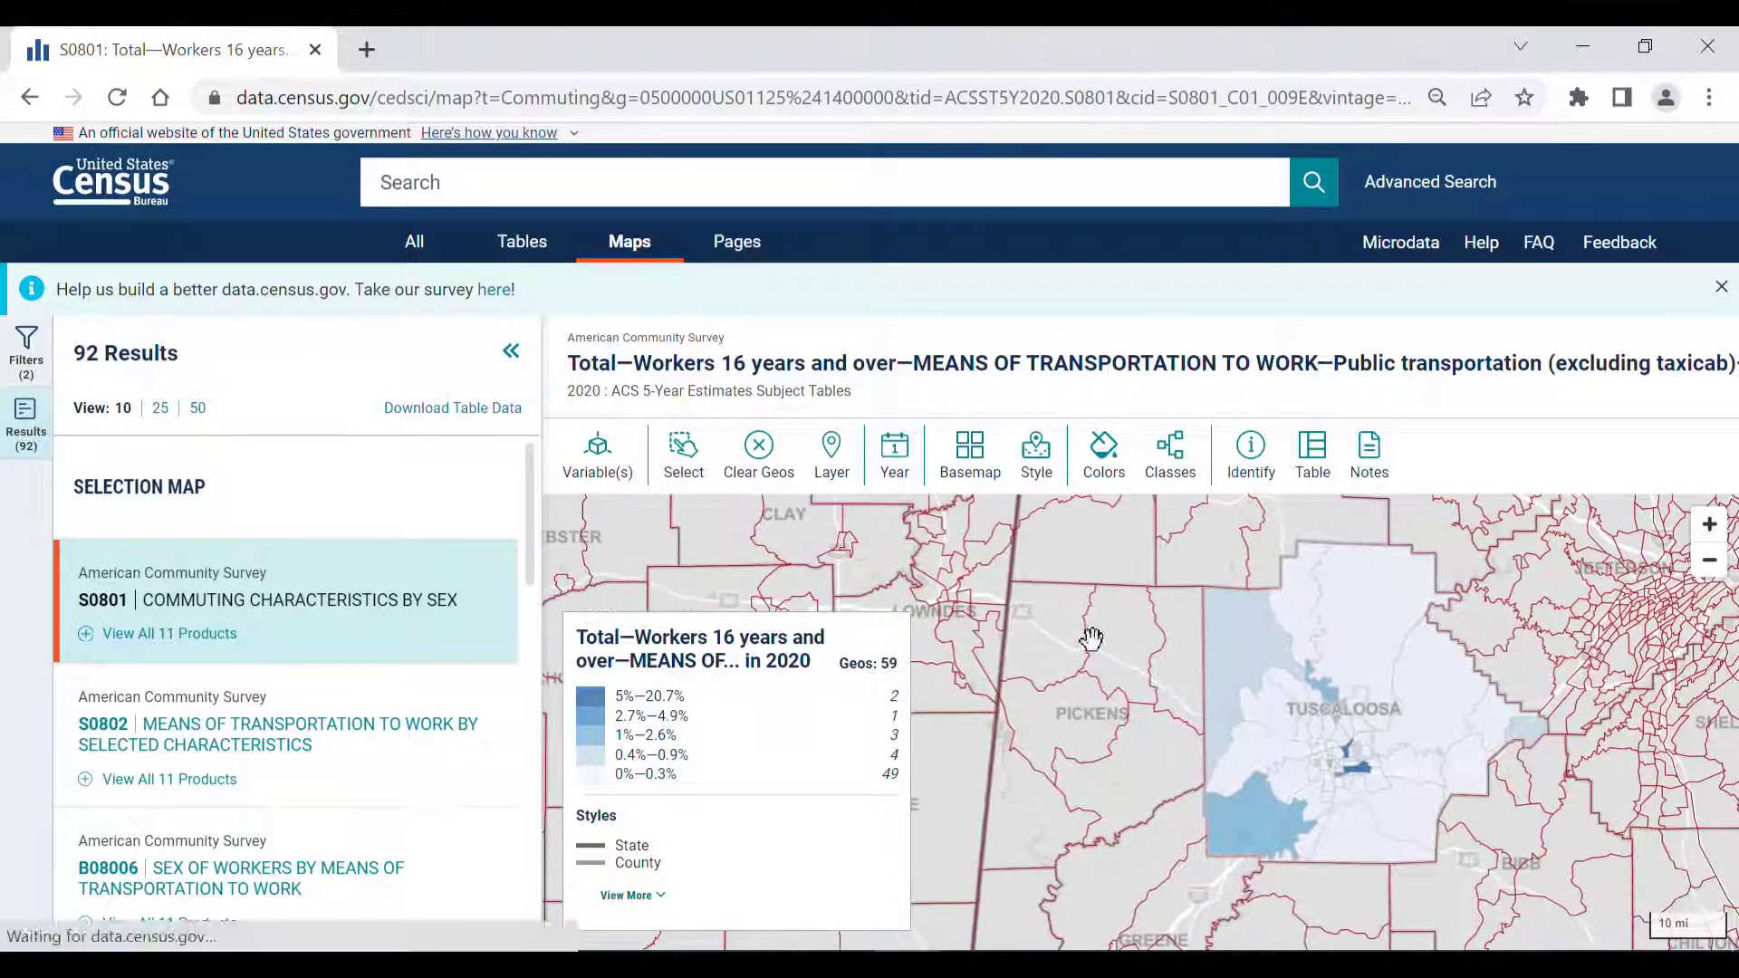
Check the map's geography layer and year options, and switch the basemap to Detailed
left_click(825, 467)
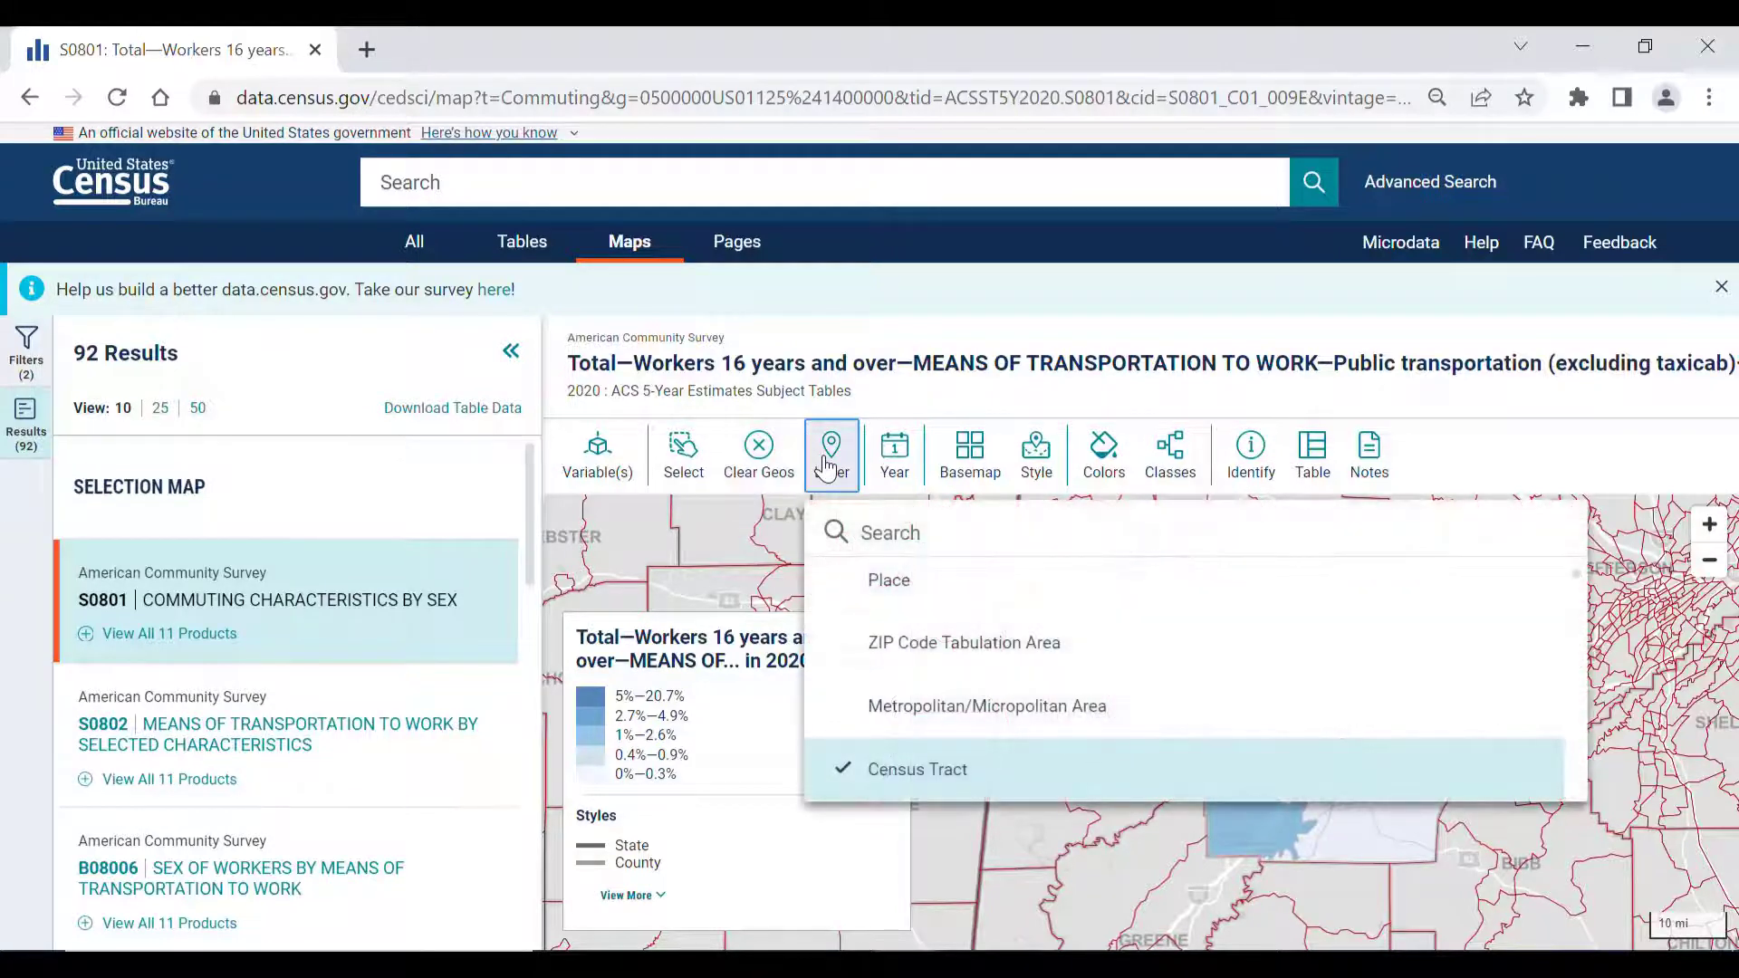
left_click(826, 467)
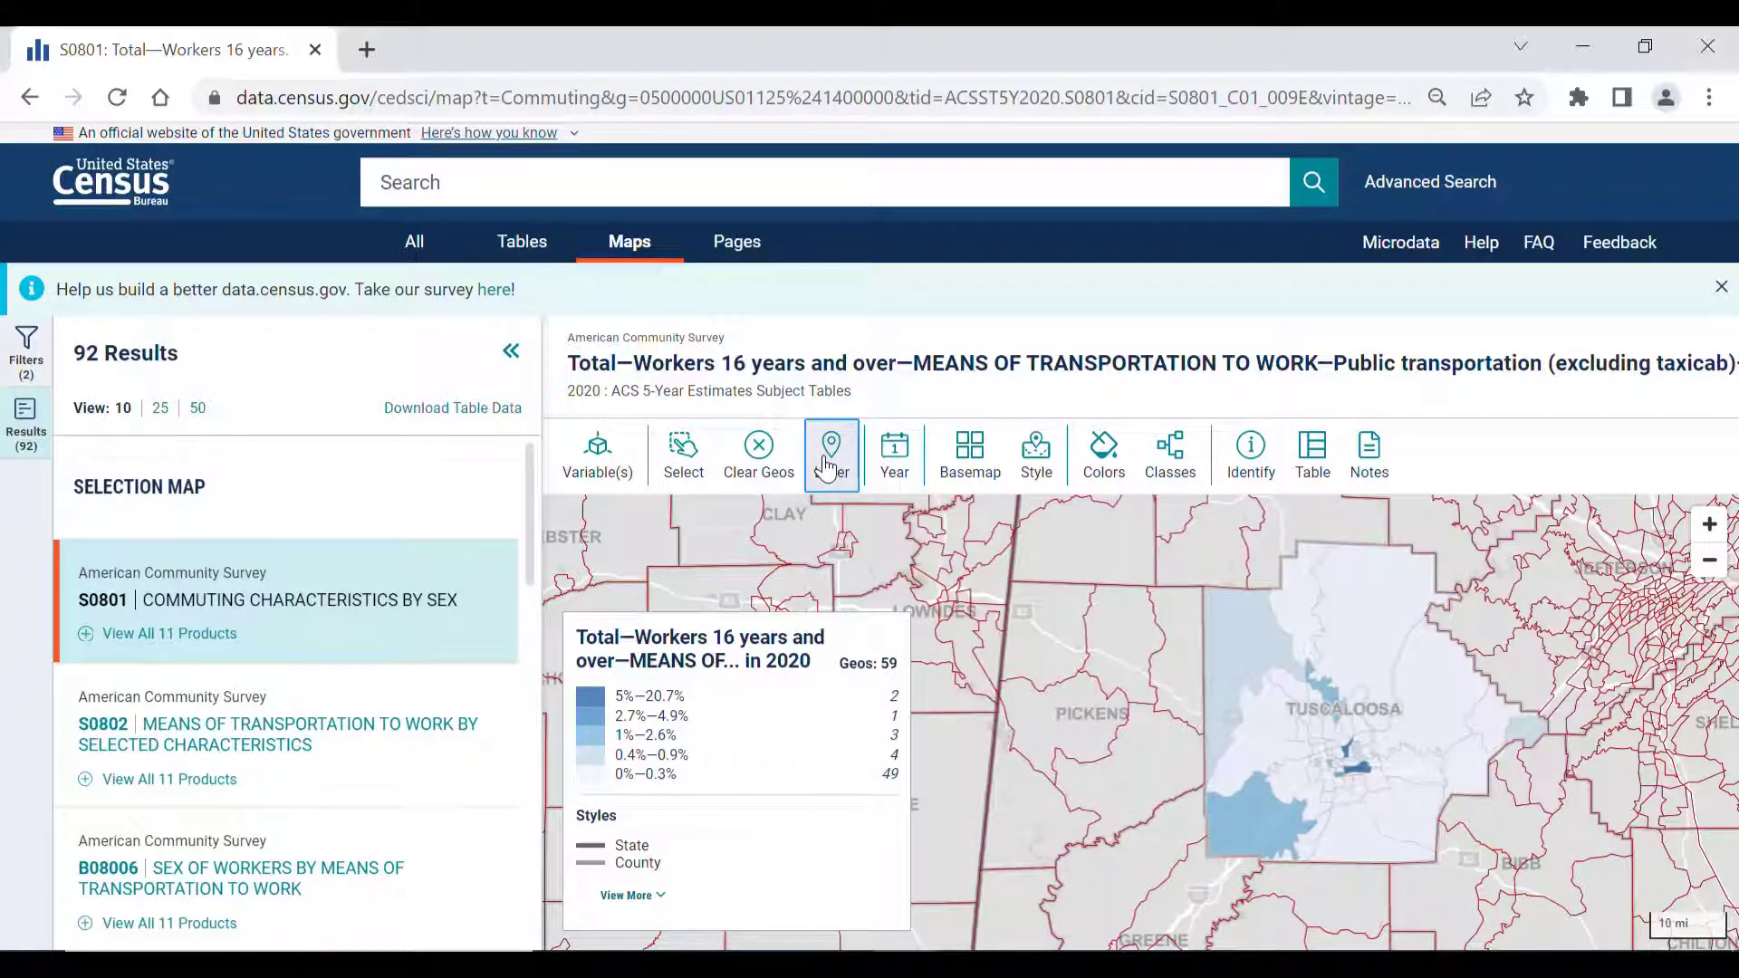
left_click(895, 464)
left_click(895, 463)
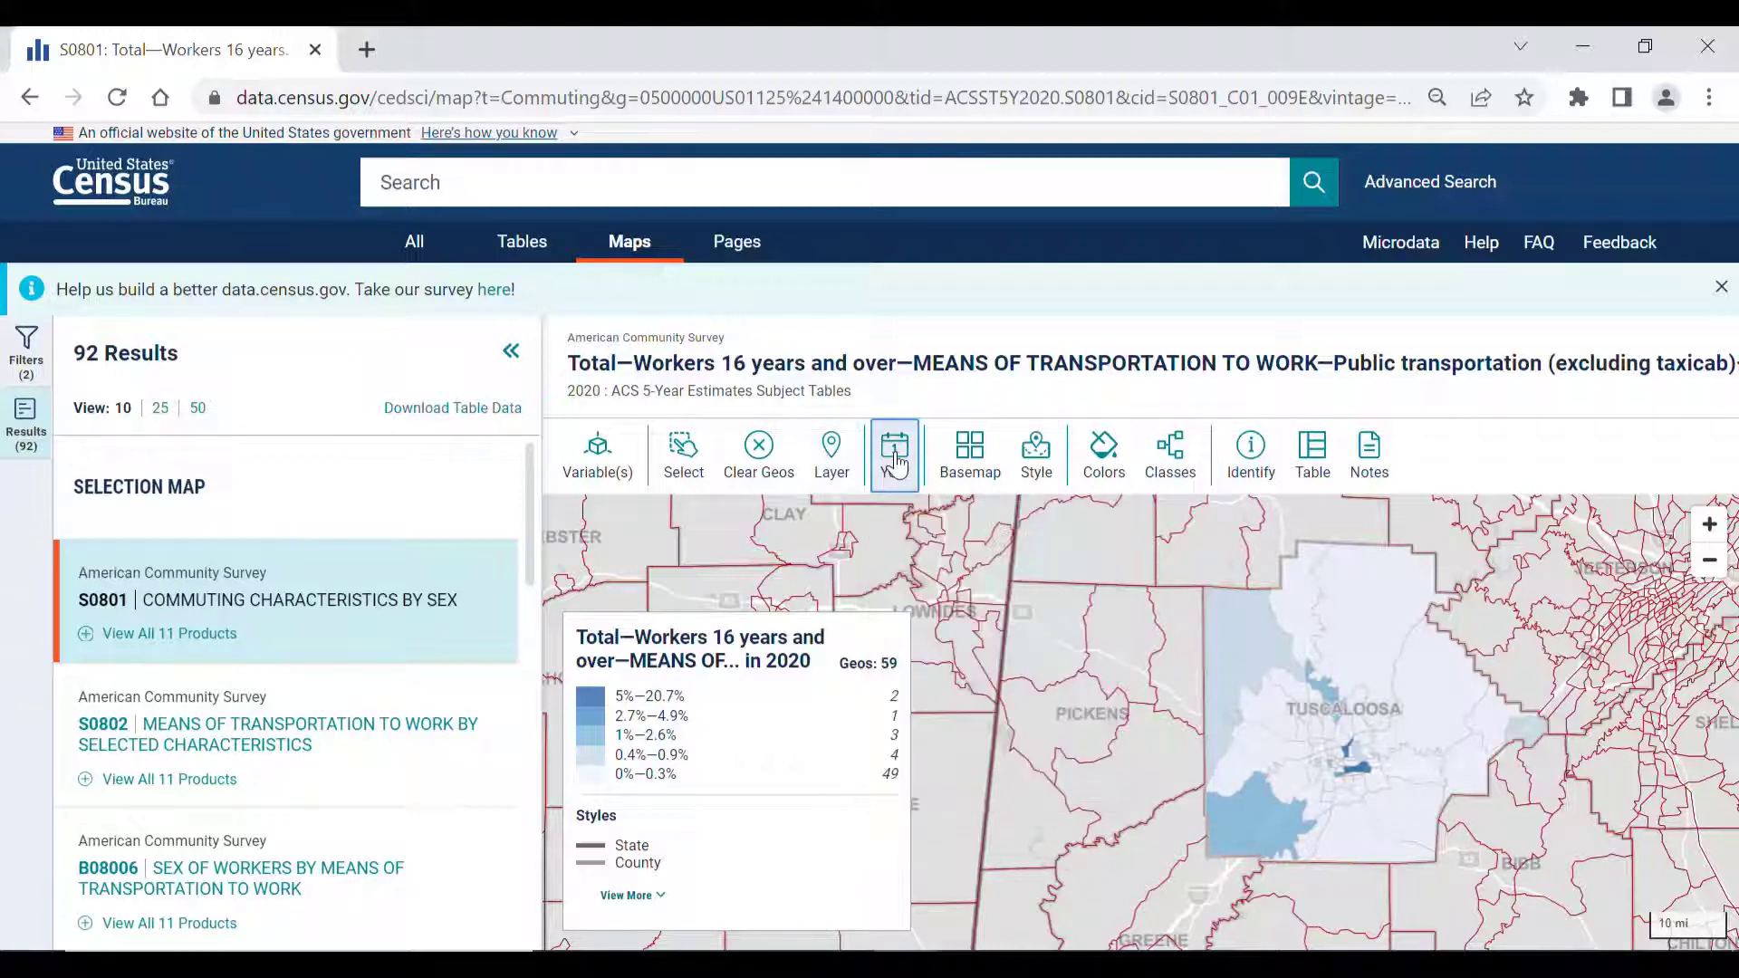
left_click(947, 464)
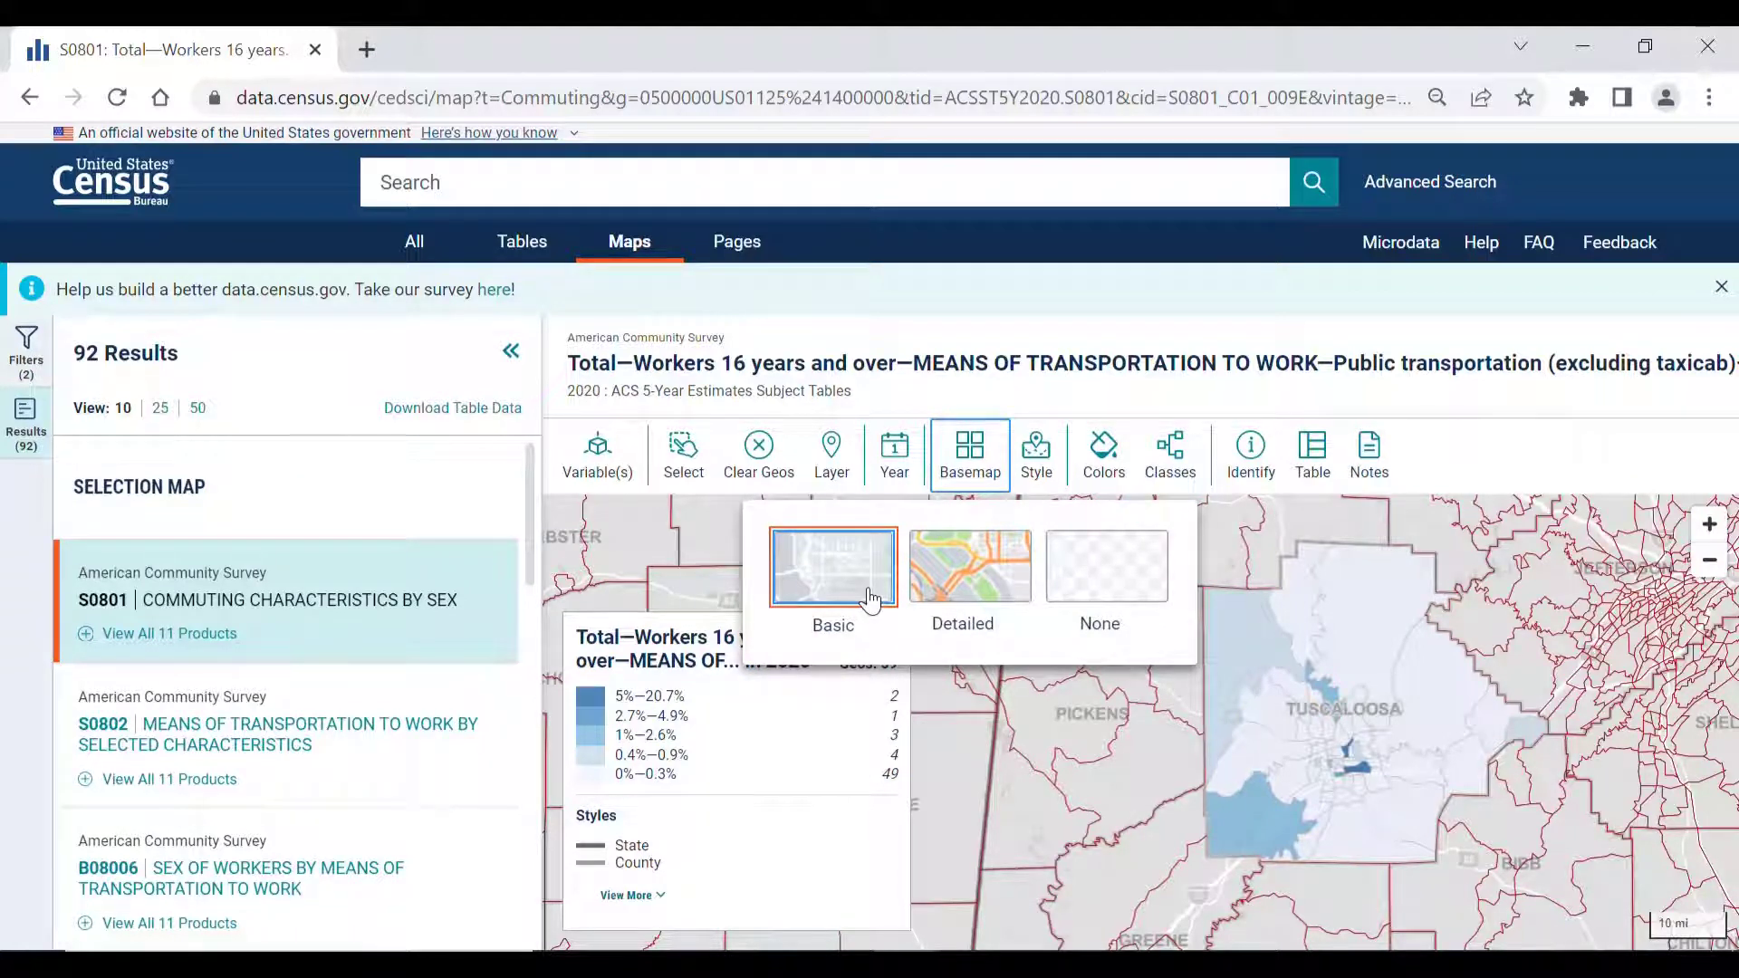
left_click(933, 587)
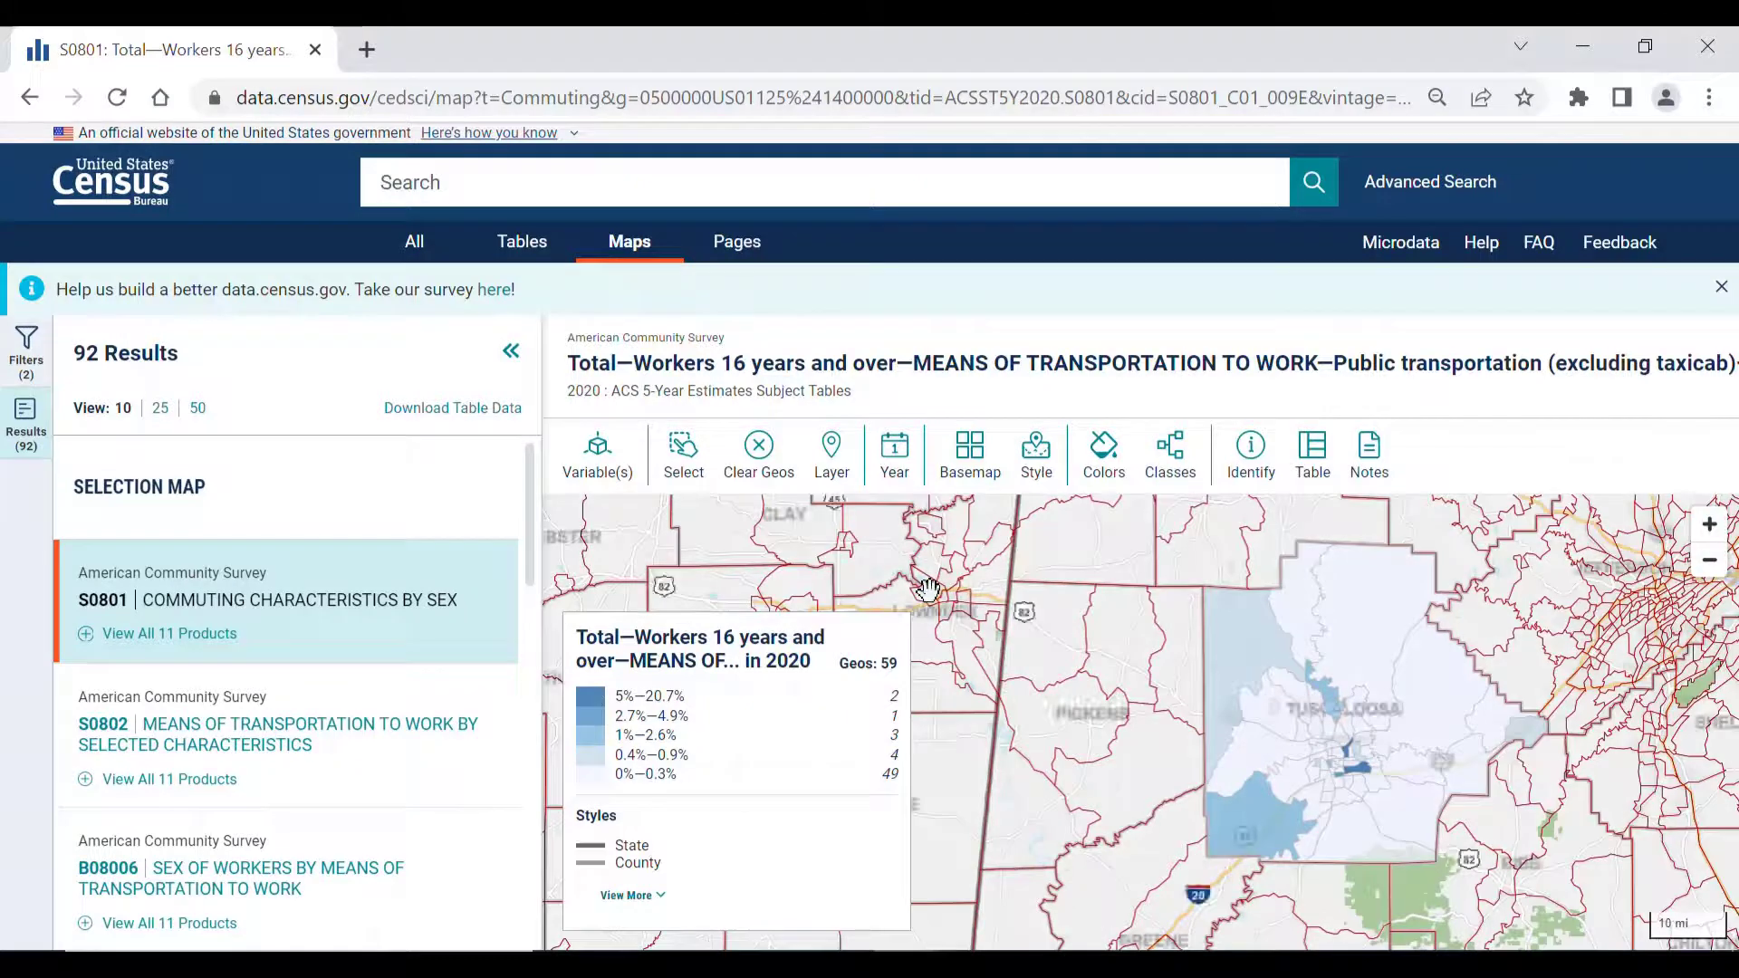
Switch the basemap back from Detailed to the plain grey one, and review the map's boundary line and label style options
left_click(968, 448)
left_click(1094, 553)
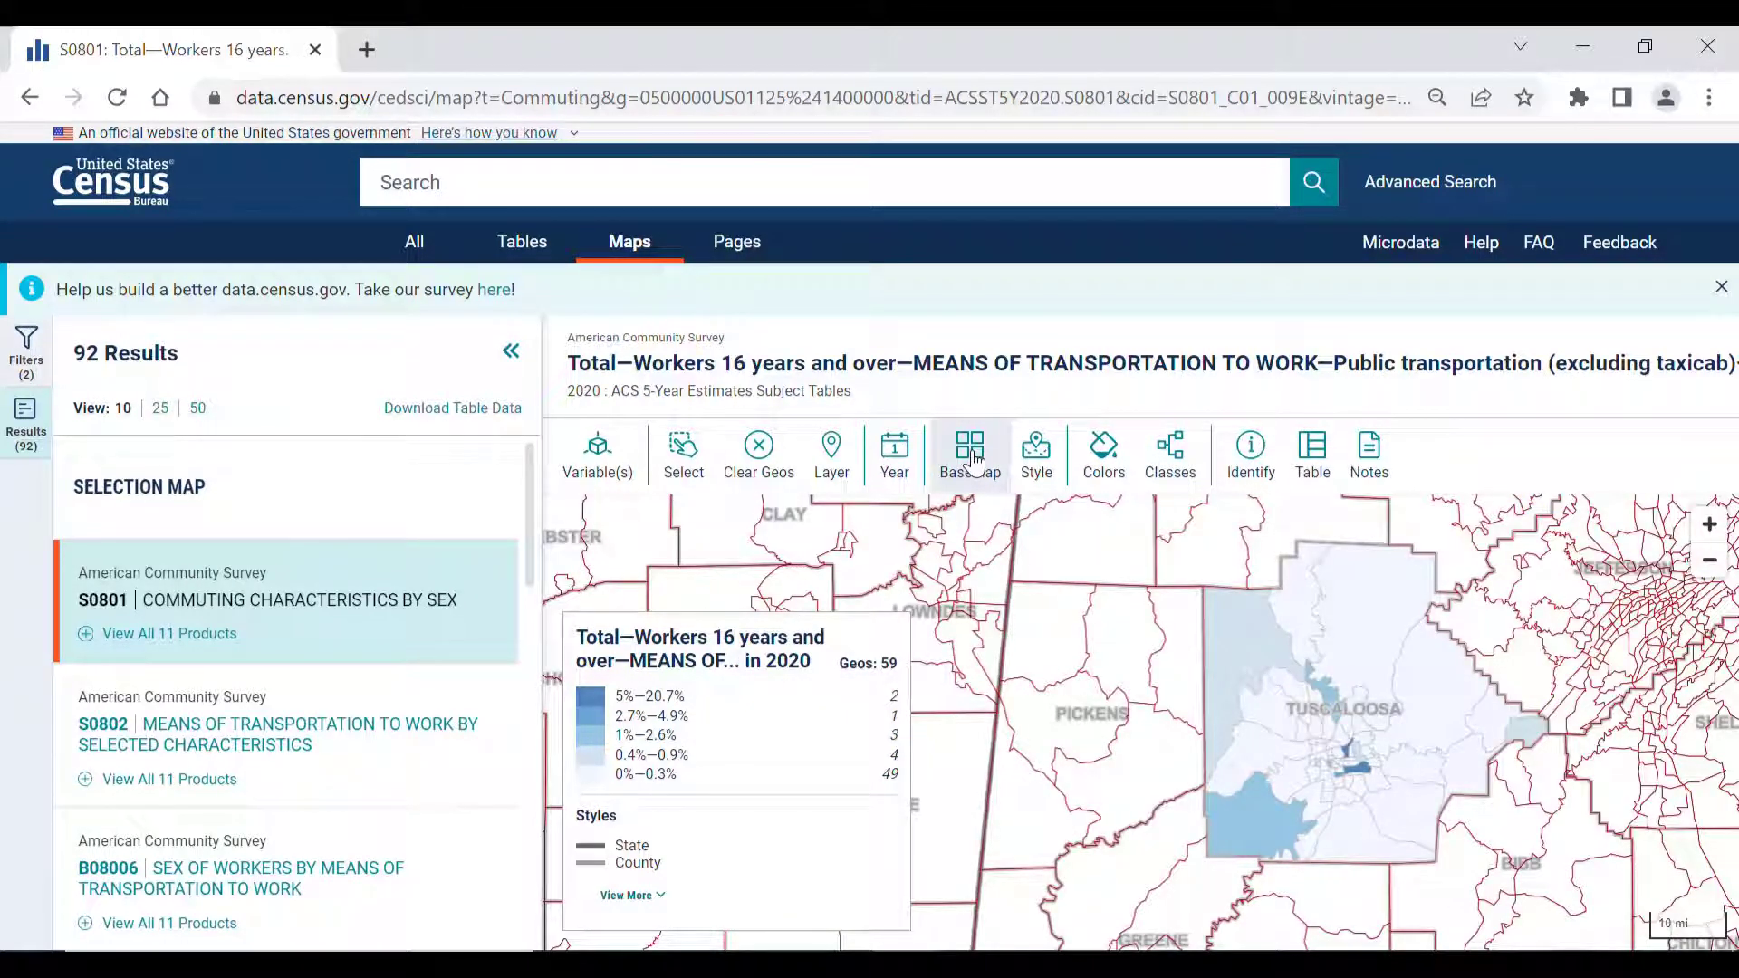
left_click(1047, 485)
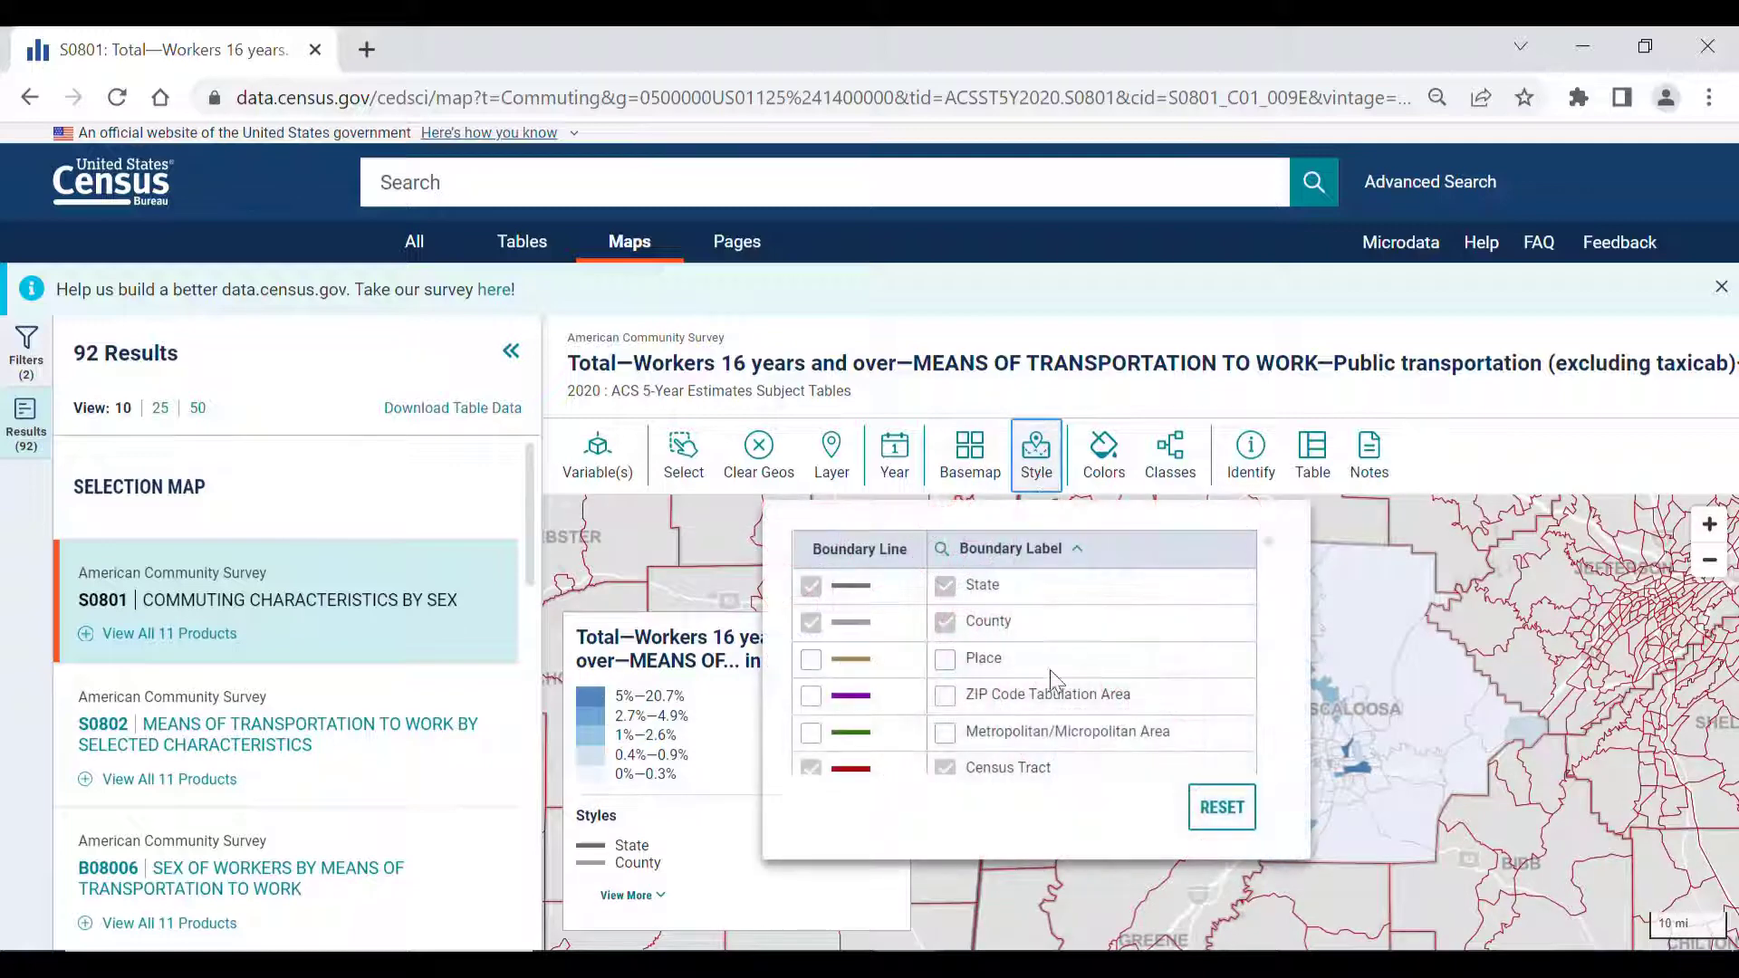
scroll(1064, 725, "down", 1)
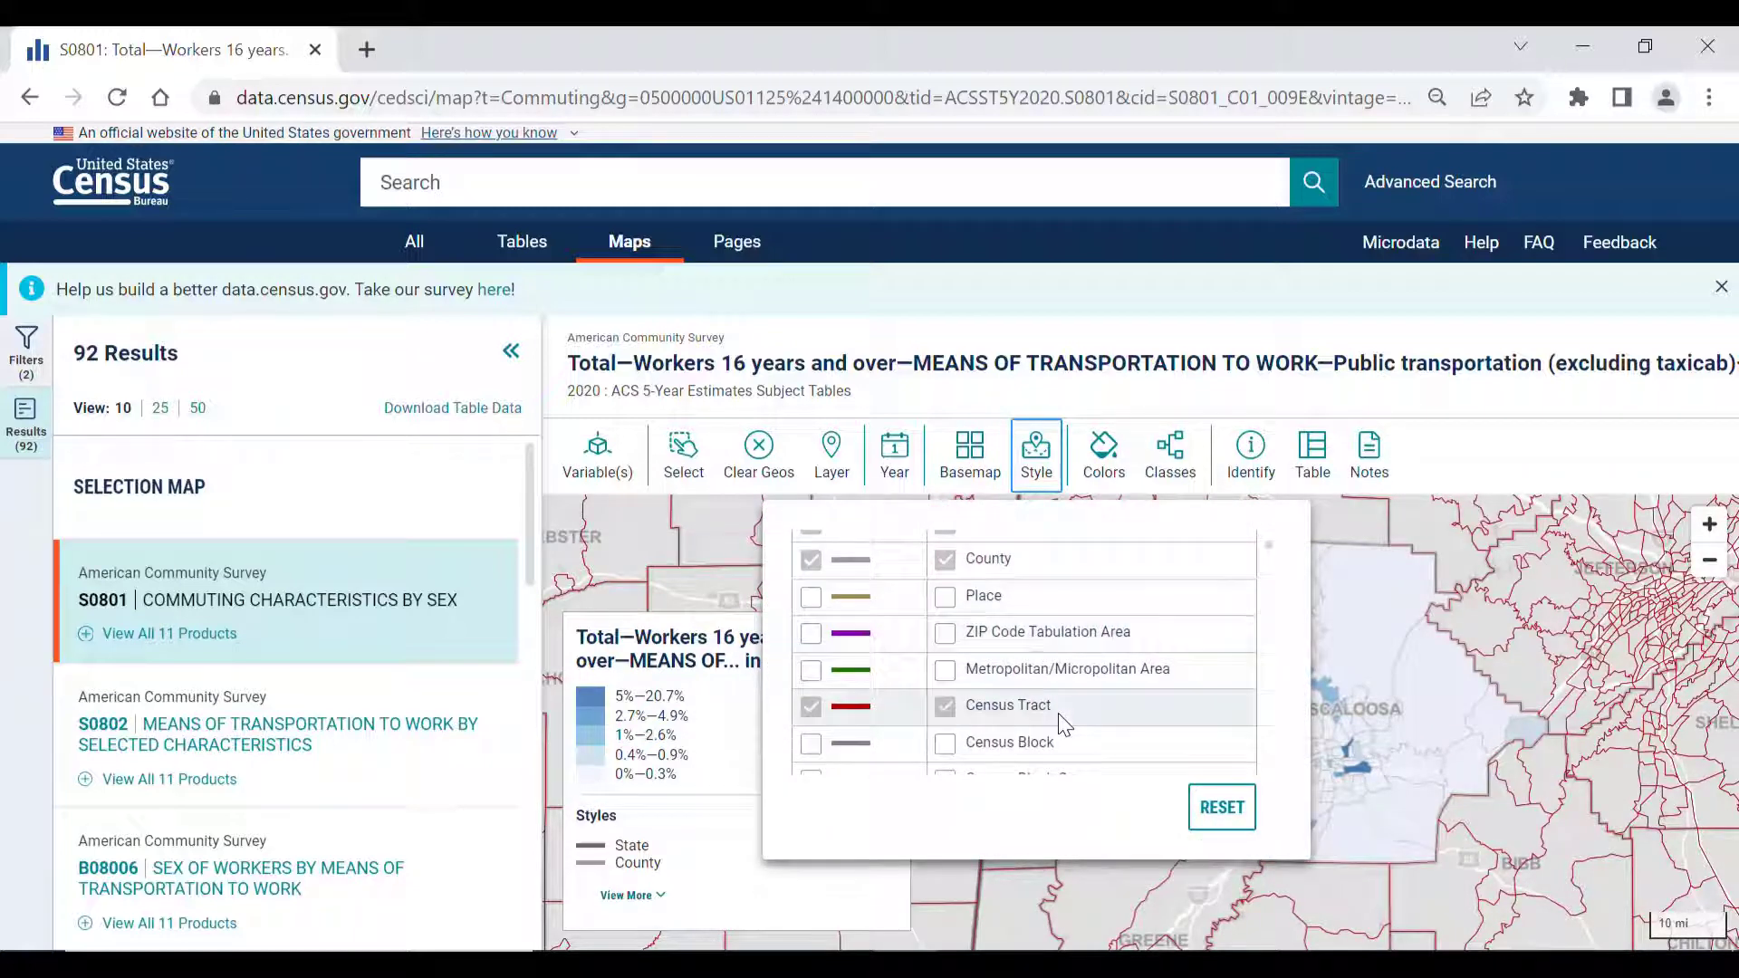
scroll(1058, 714, "down", 3)
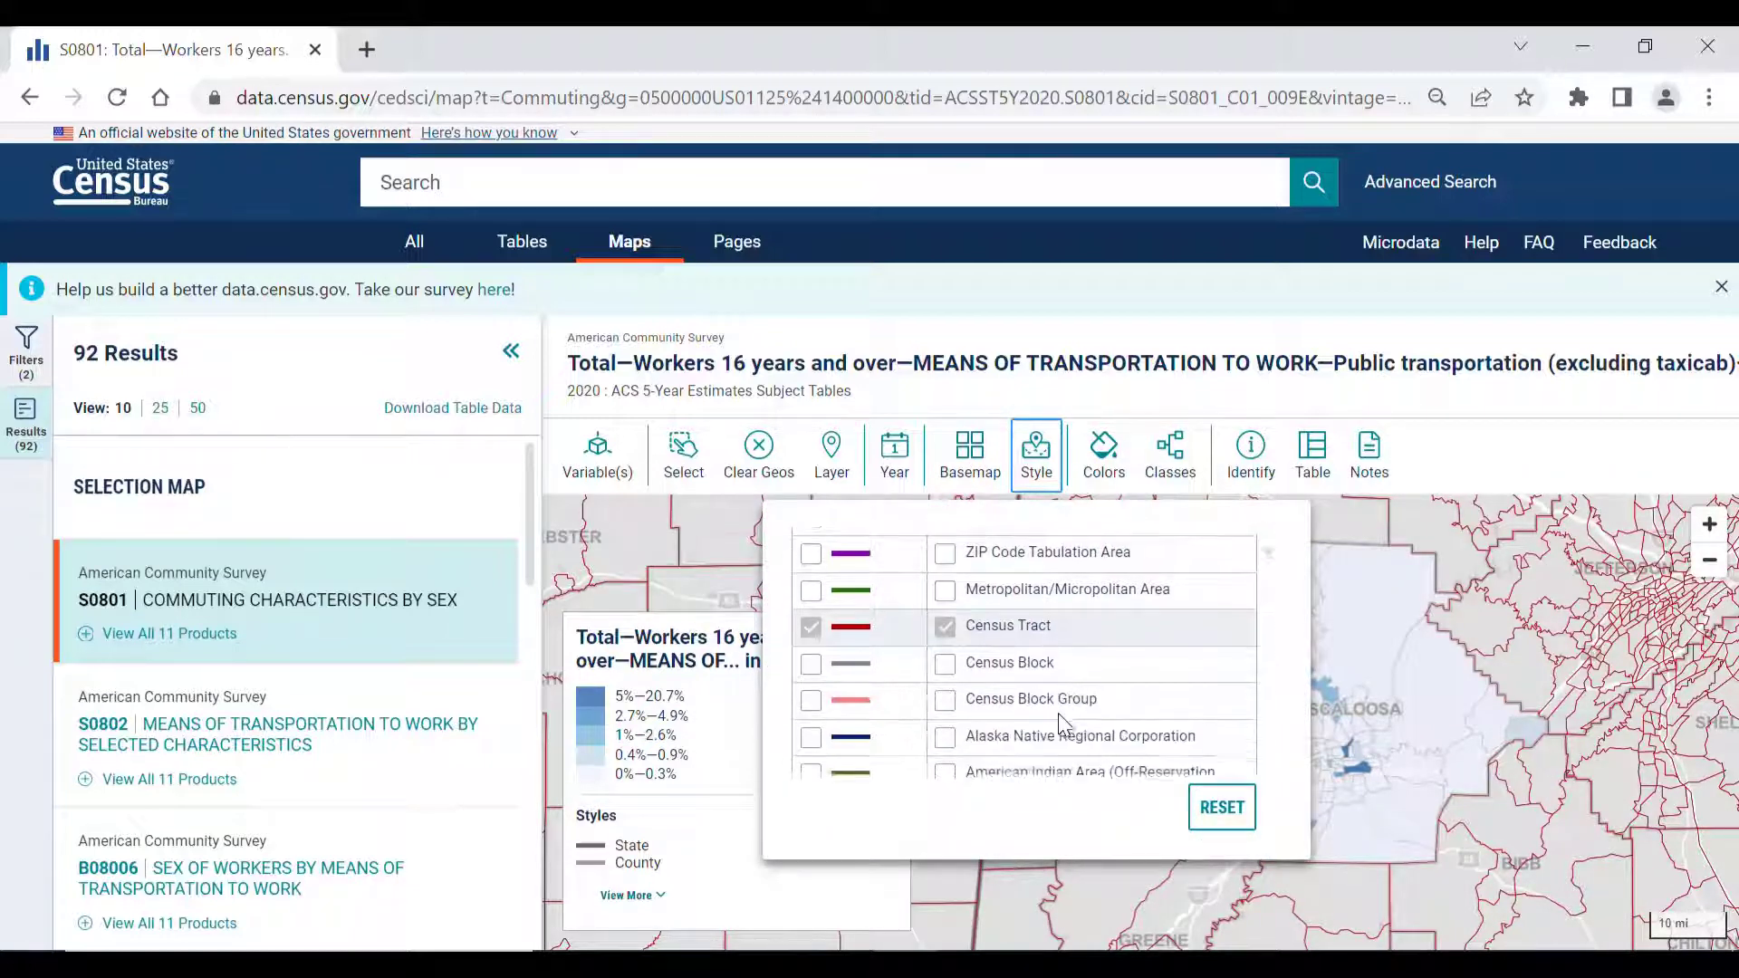
scroll(1064, 725, "down", 2)
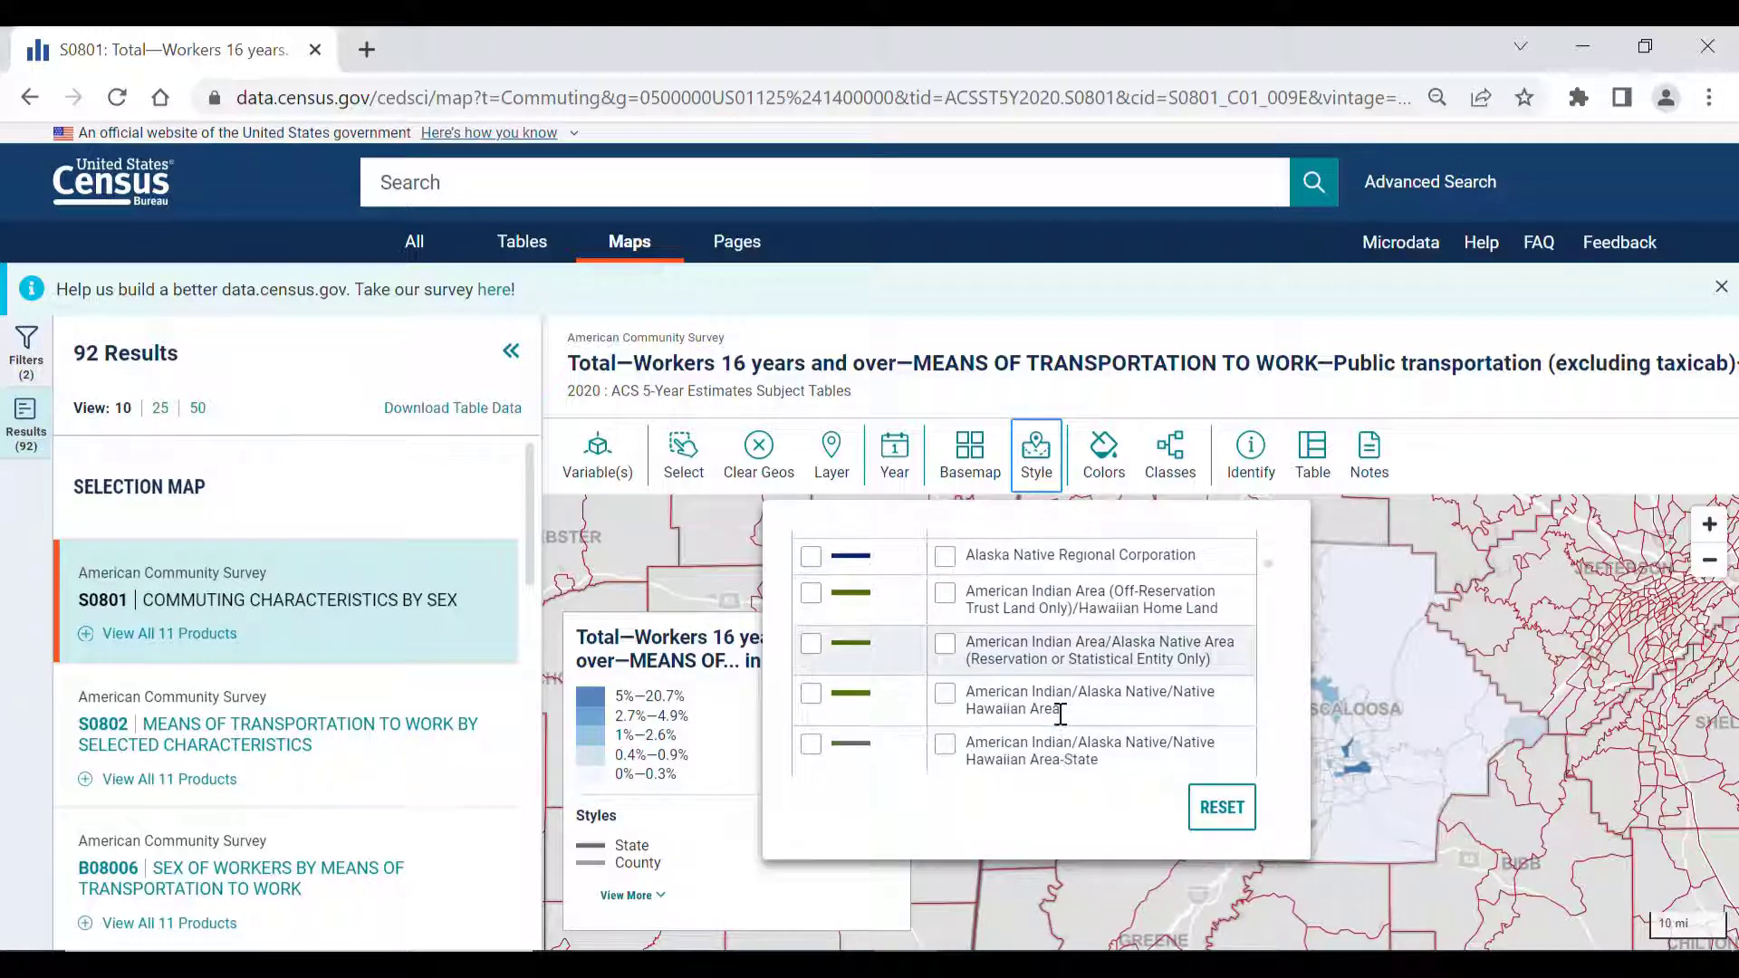
left_click(1034, 446)
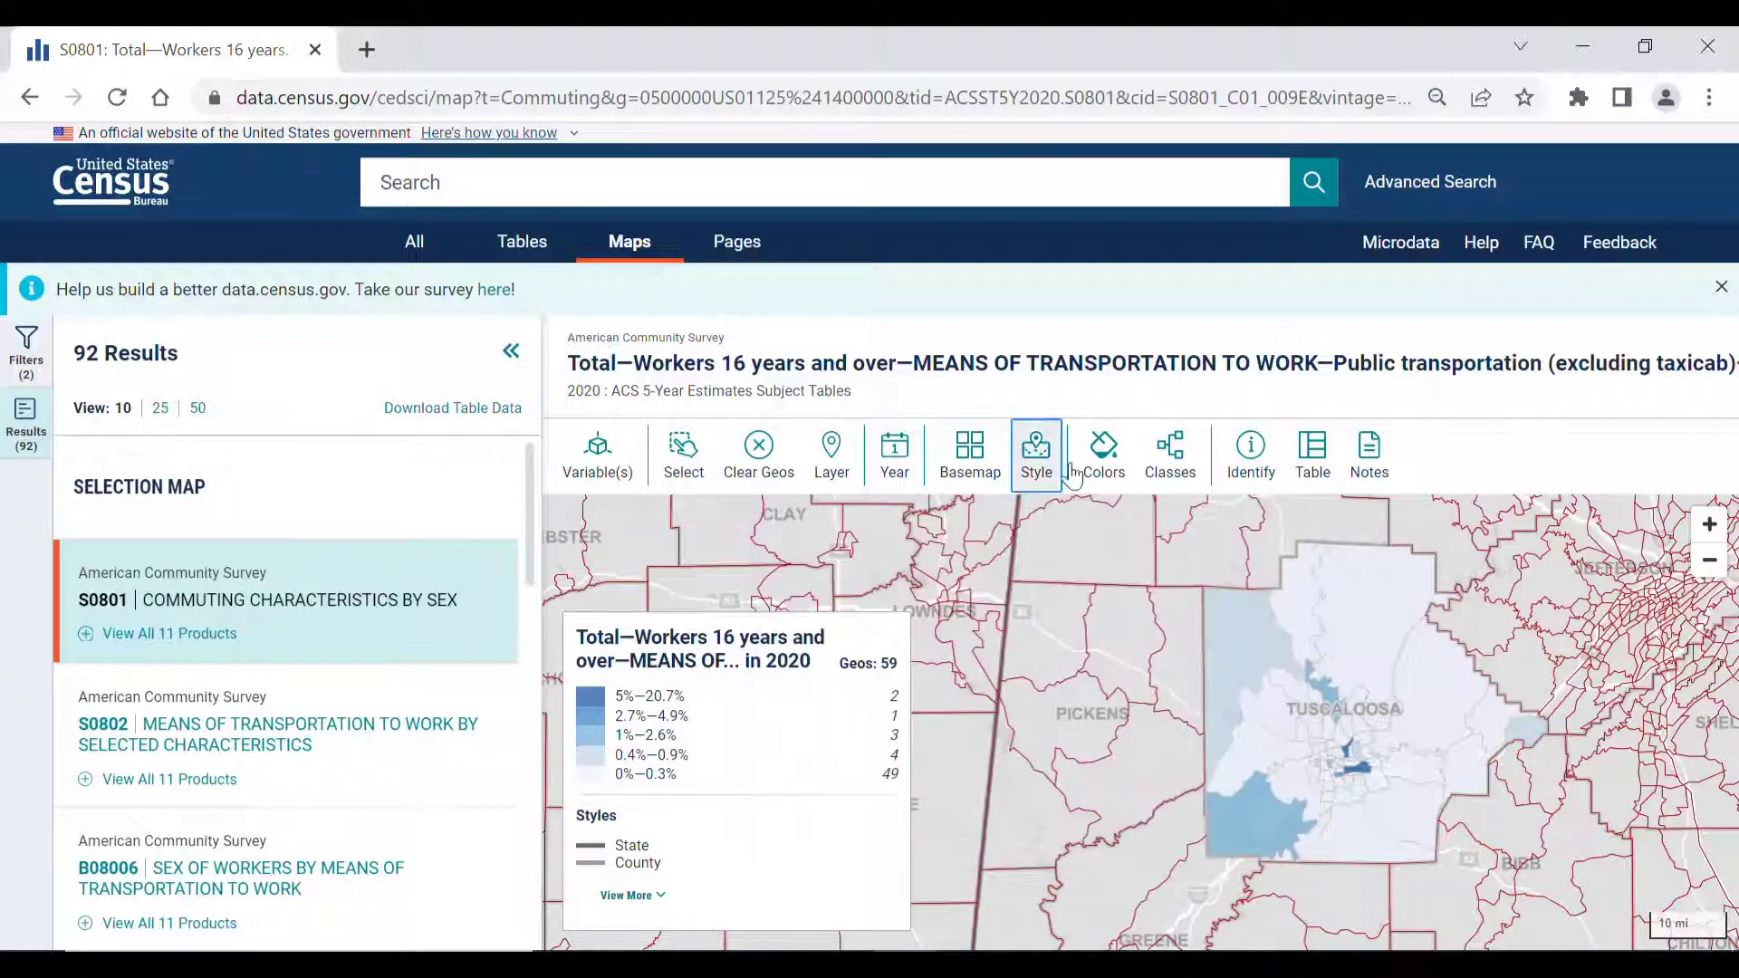
Recolor the map with the green sequential color scheme, and check the data class and classification type options
left_click(1102, 450)
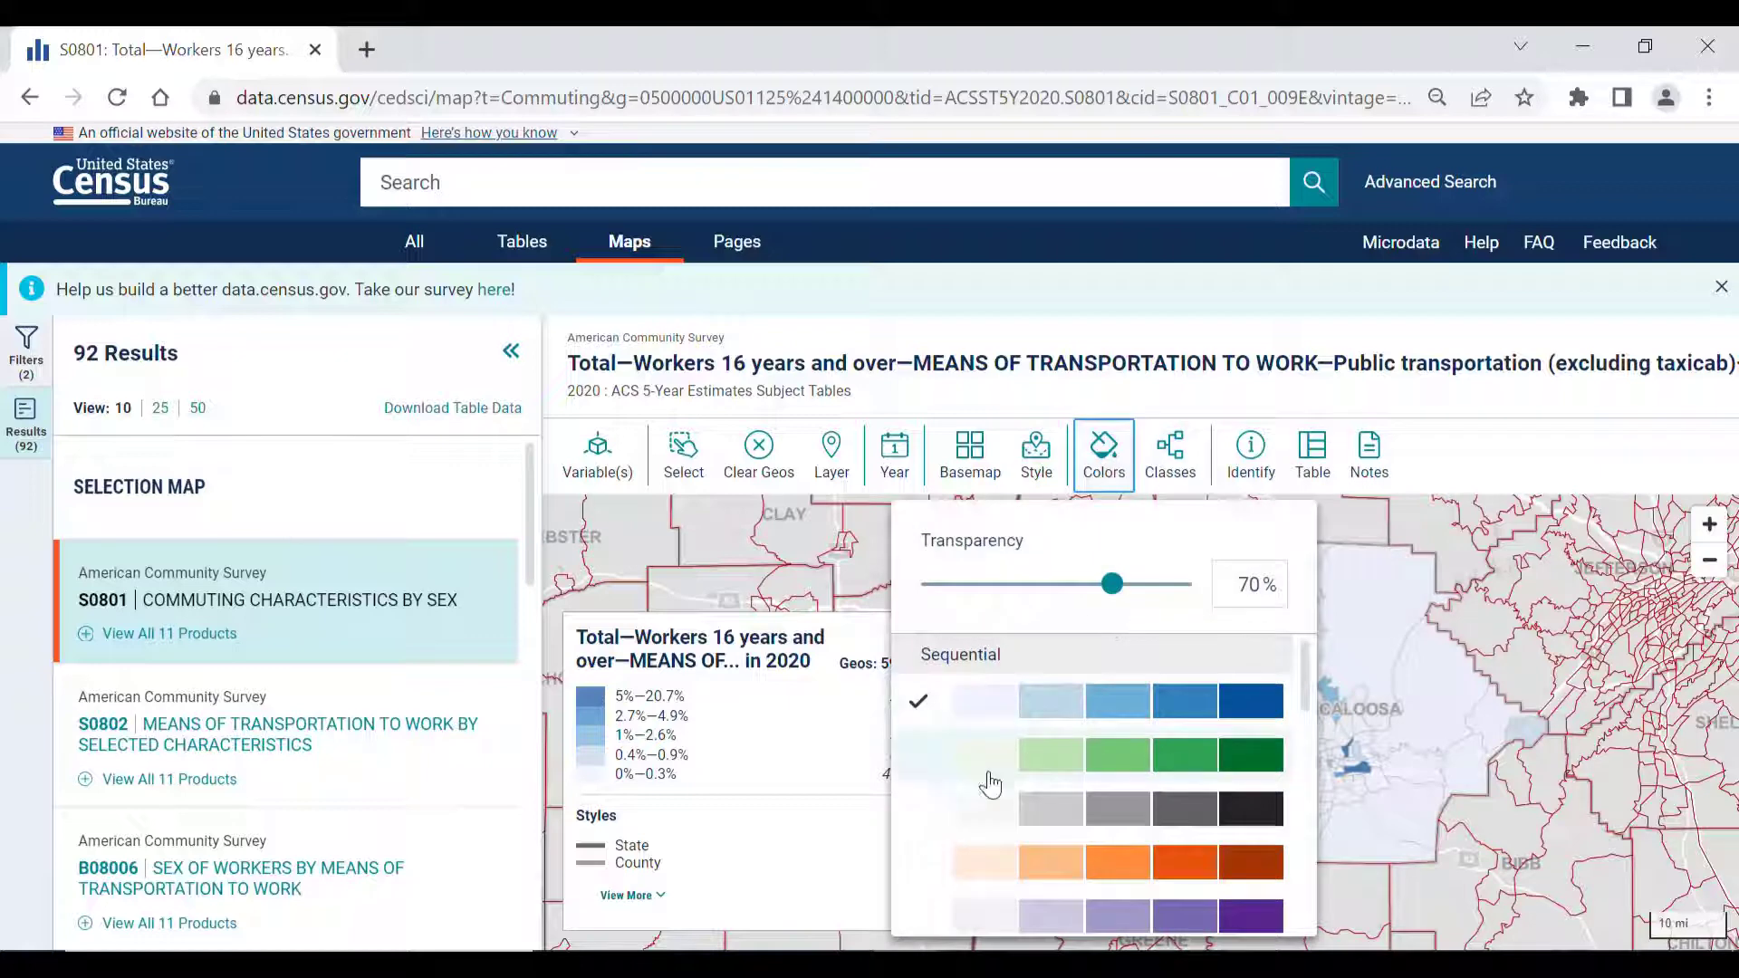
left_click(949, 759)
left_click(1103, 448)
left_click(1153, 445)
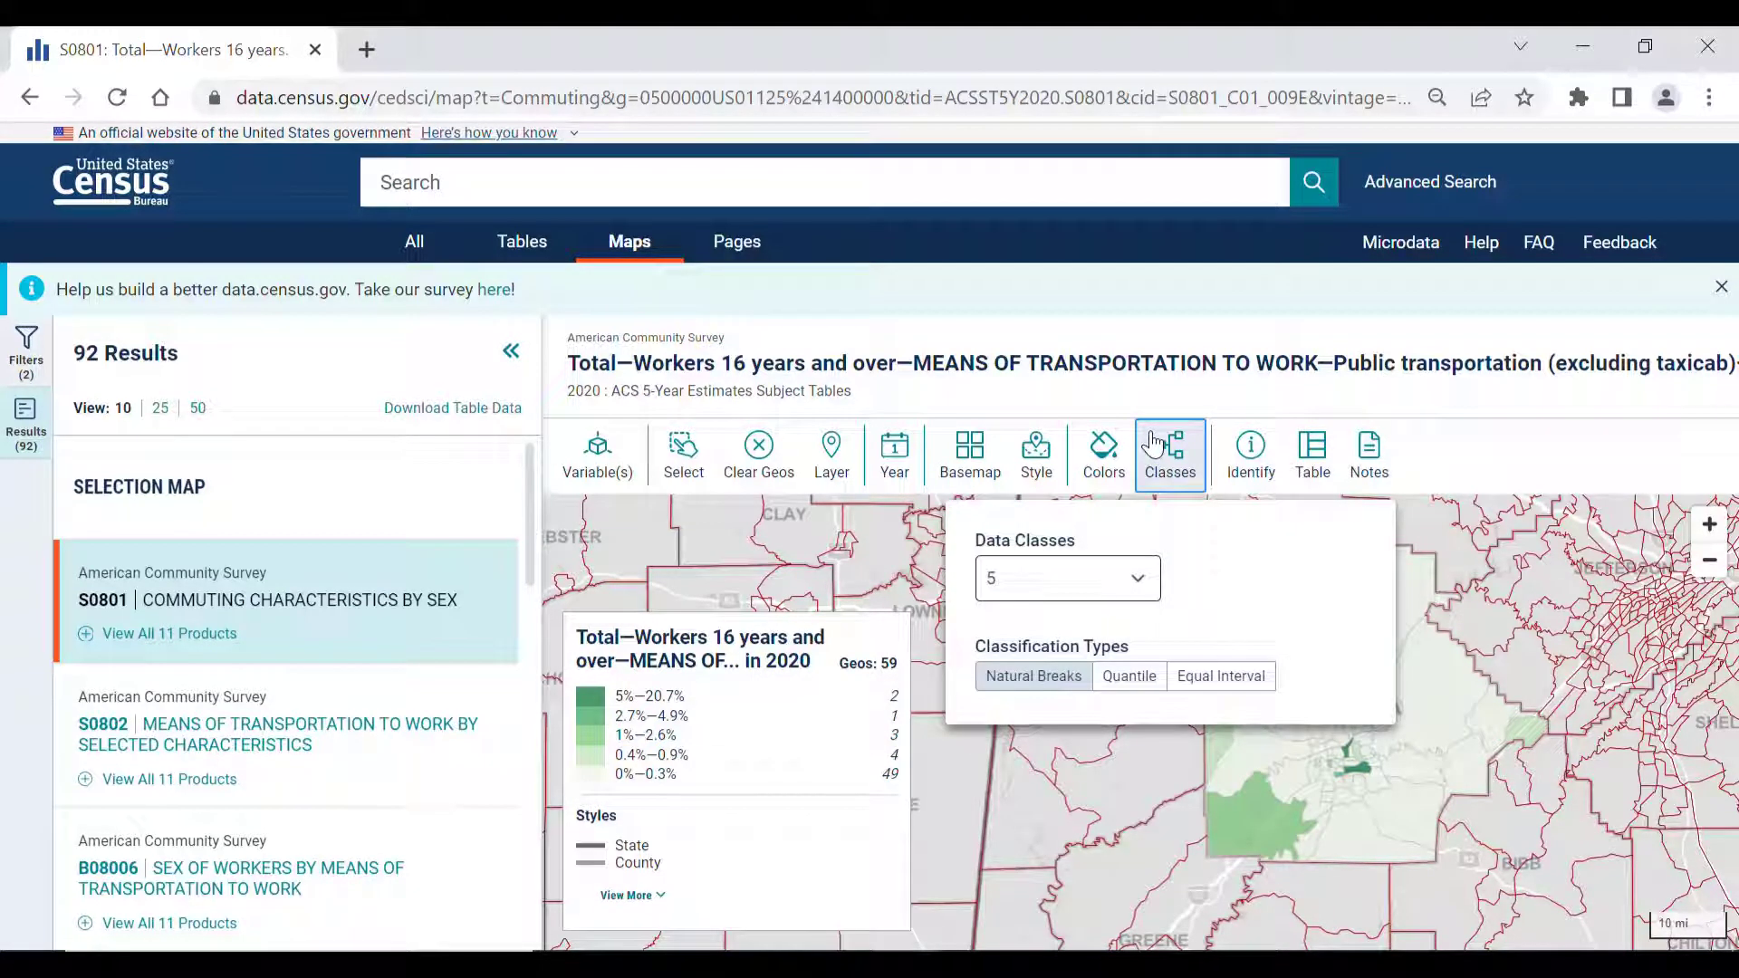
left_click(1153, 446)
Identify a location in northern Tuscaloosa County, look through its geography details, and exit the Identify tool
left_click(1251, 446)
left_click(1367, 608)
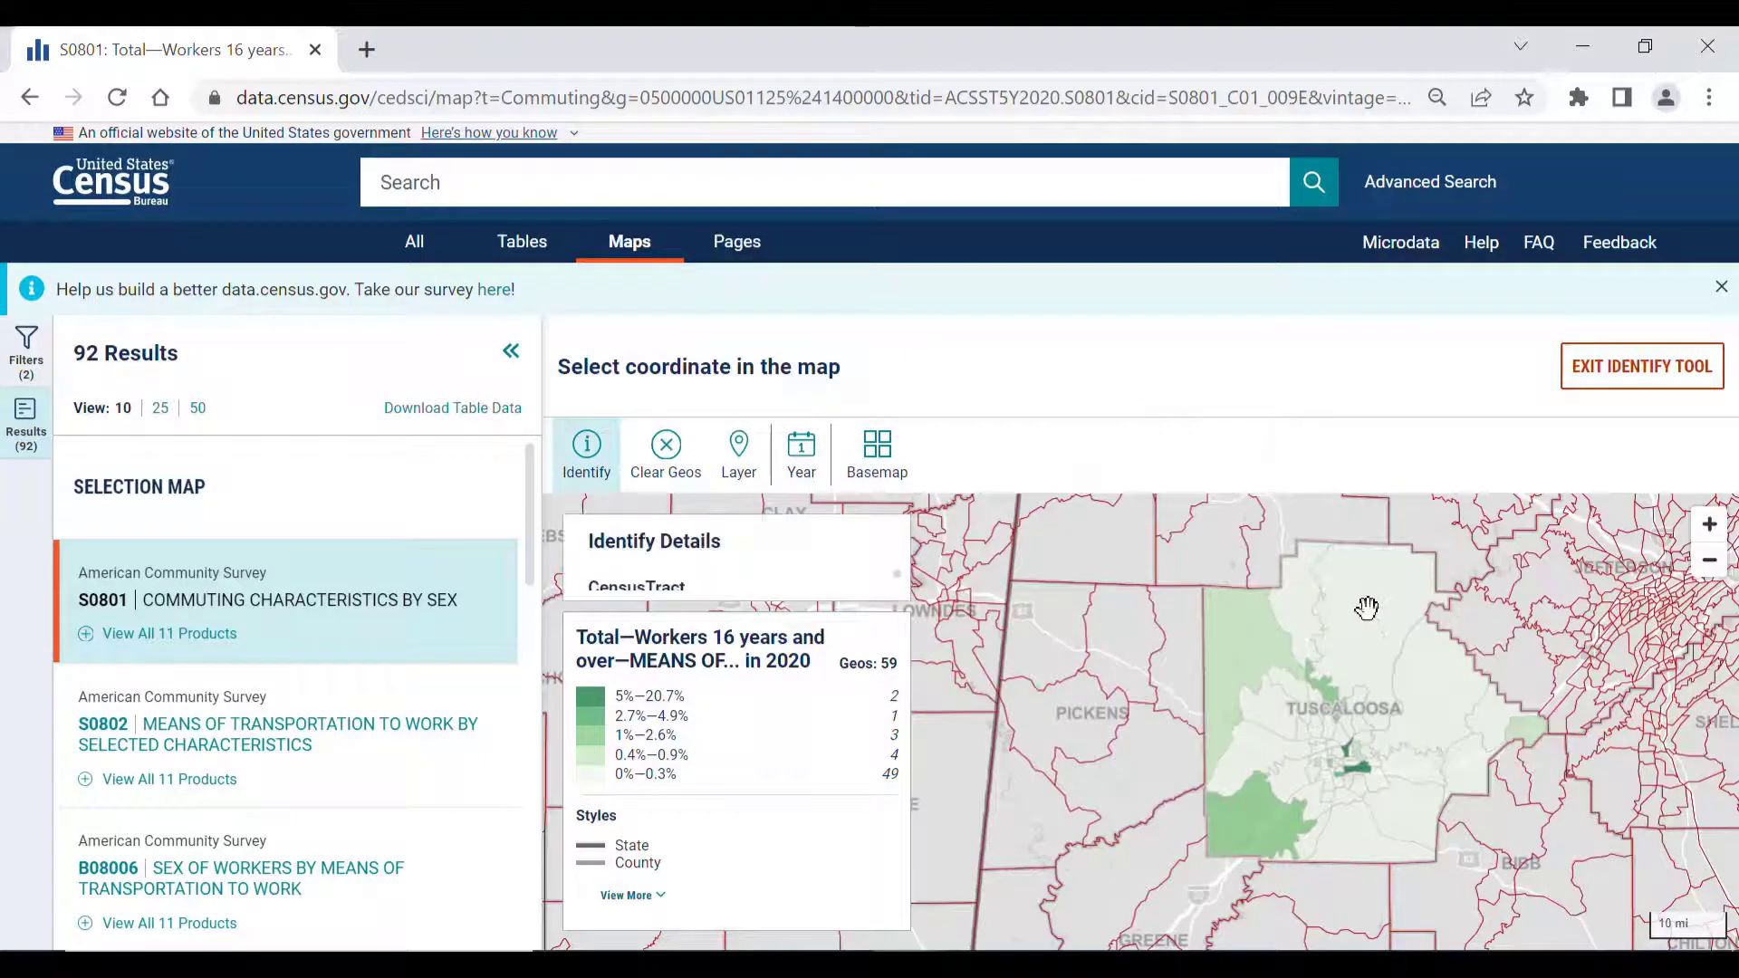
scroll(826, 605, "down", 1)
scroll(802, 593, "down", 1)
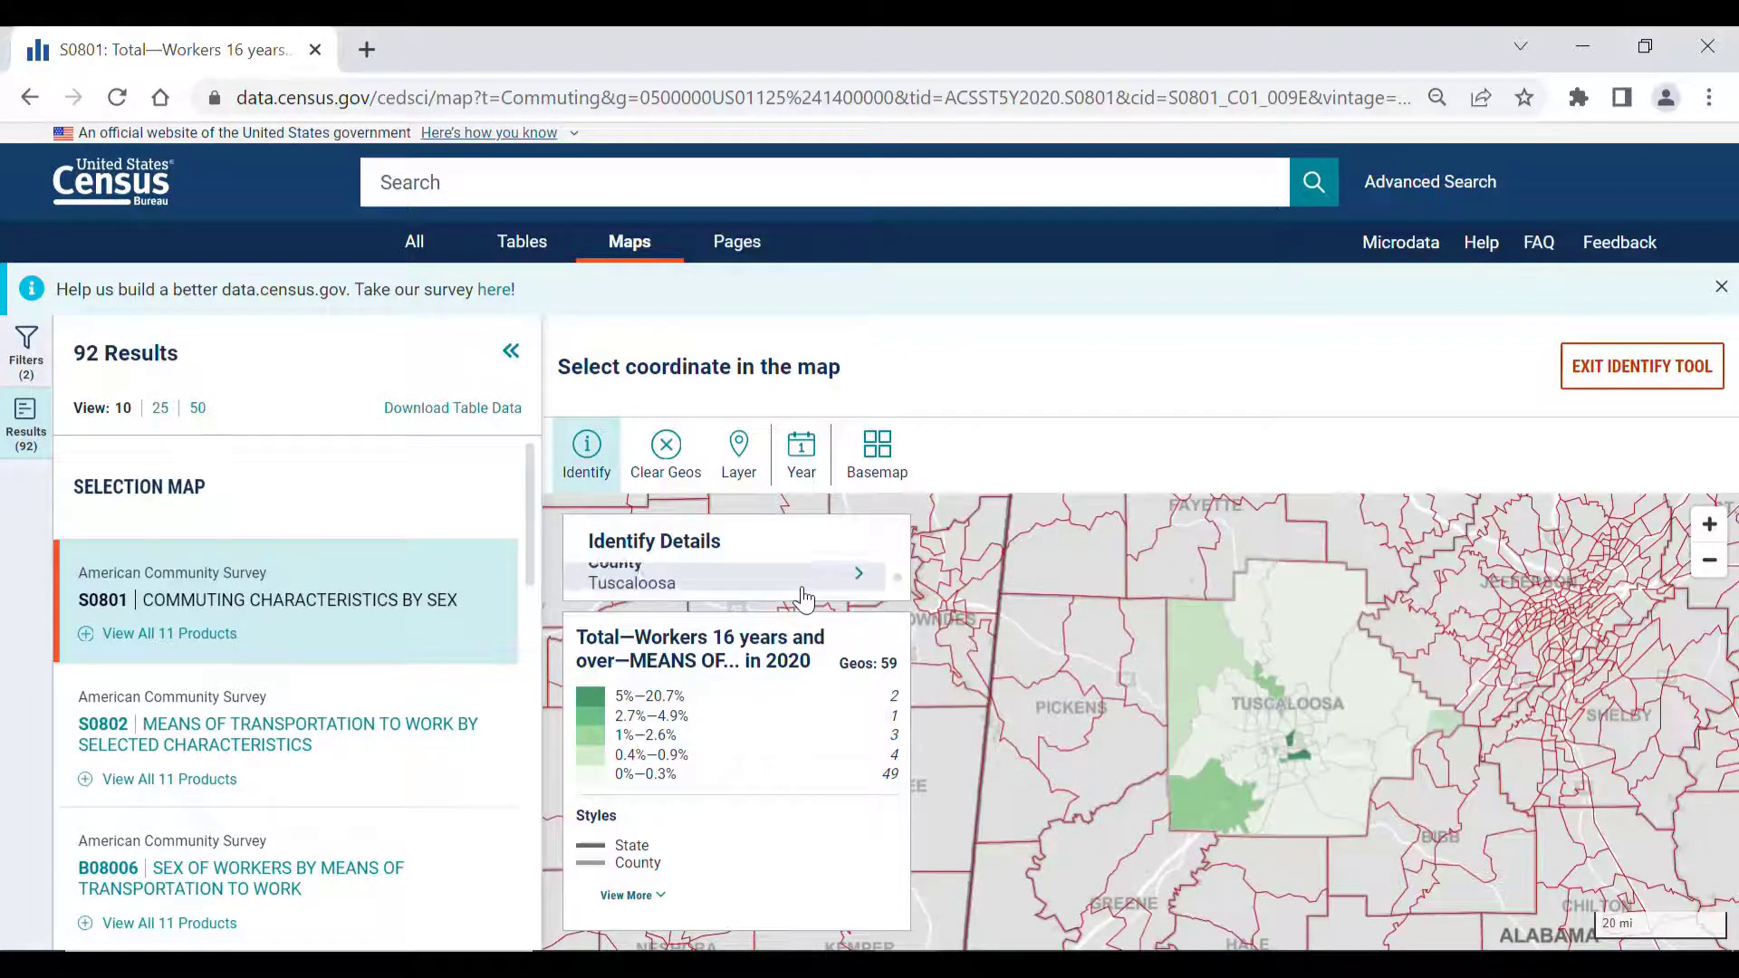
left_click(1656, 376)
View the map's data table for the Tuscaloosa County census tracts, close it, and read through the notes for table S0801
left_click(1314, 453)
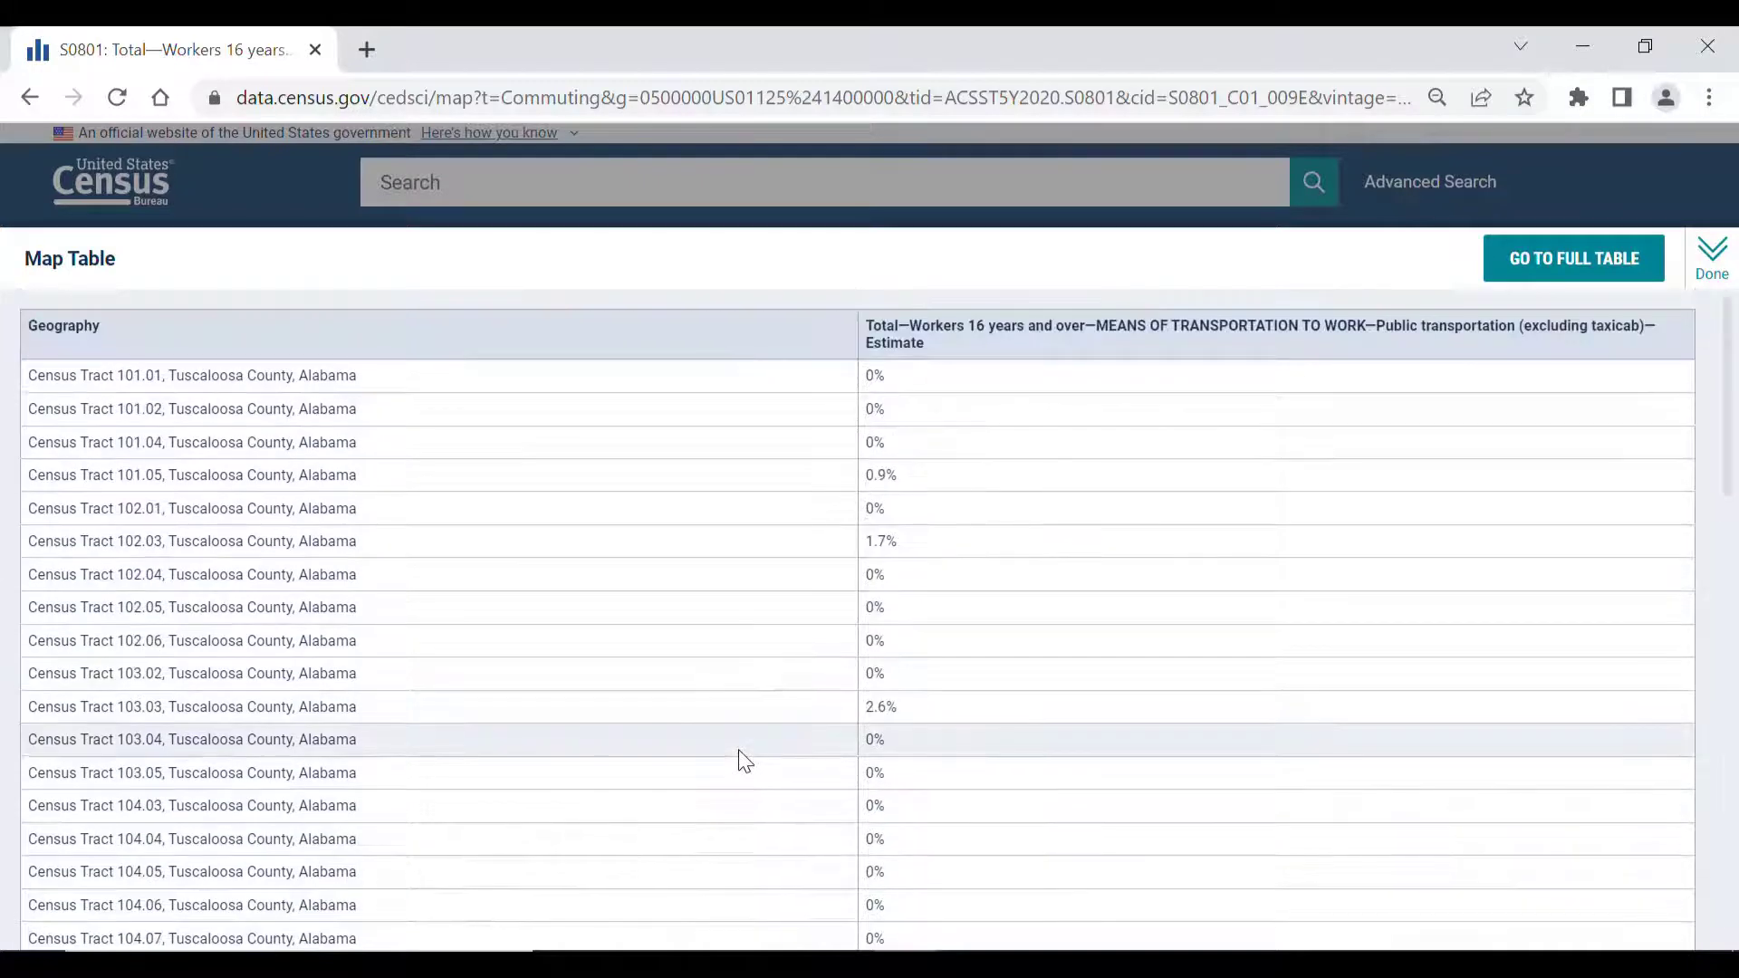
left_click(1722, 263)
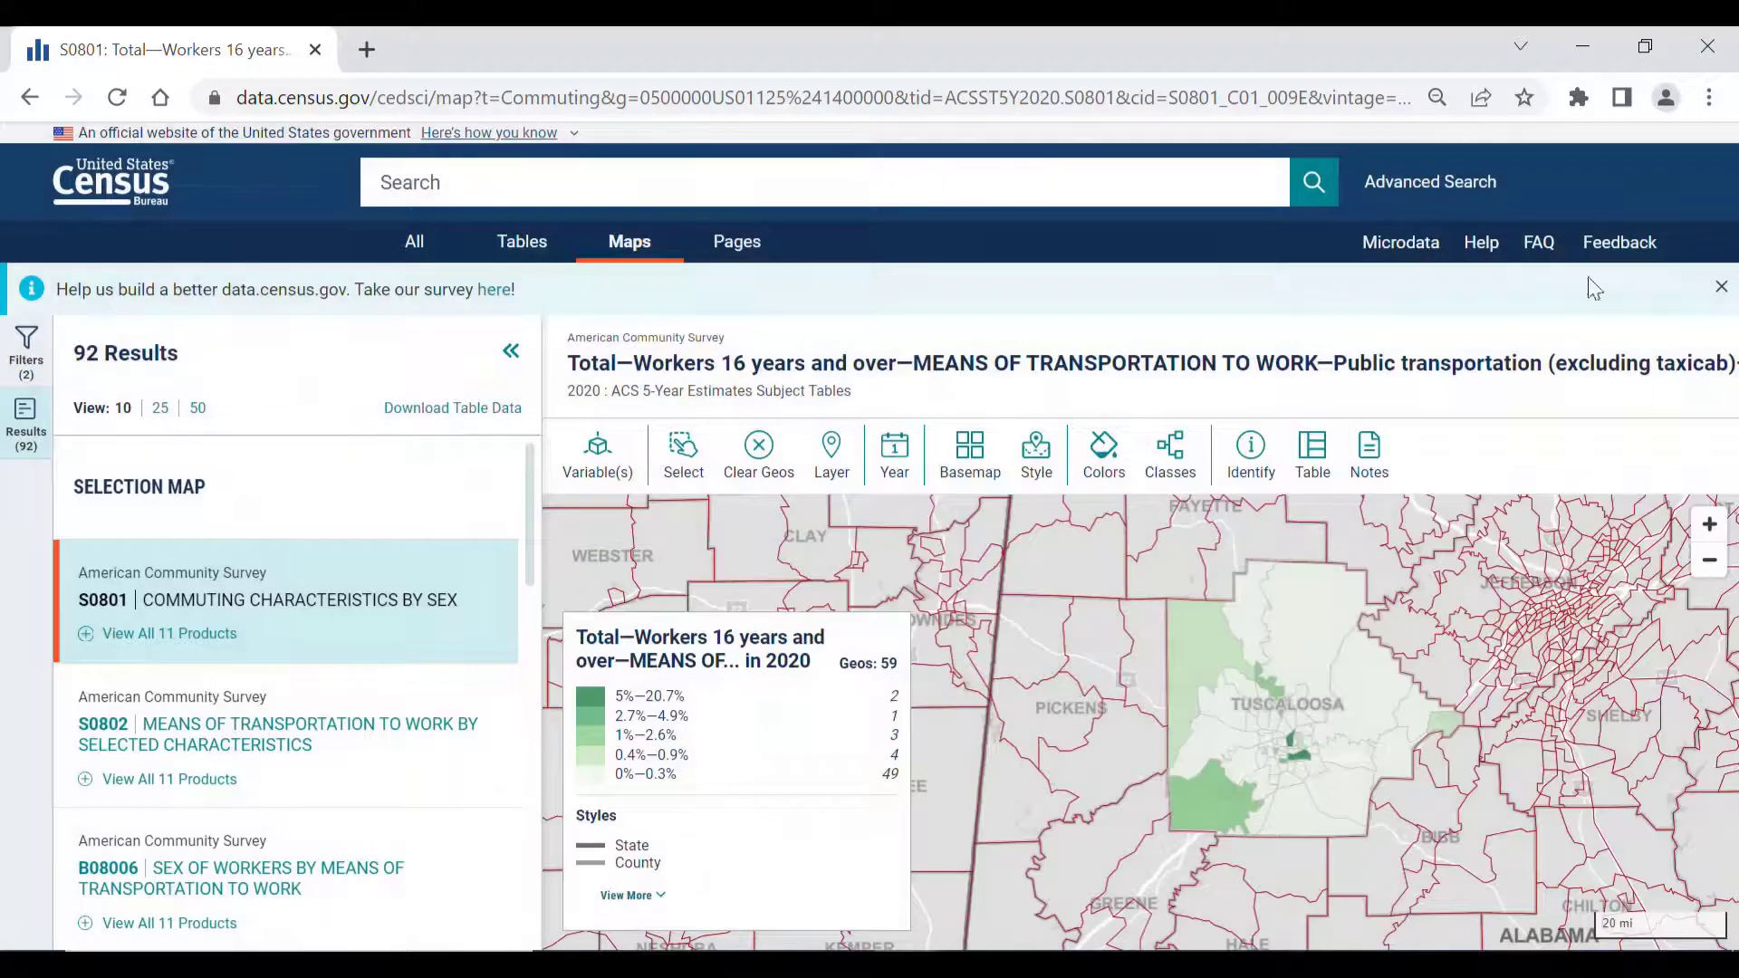
left_click(1378, 471)
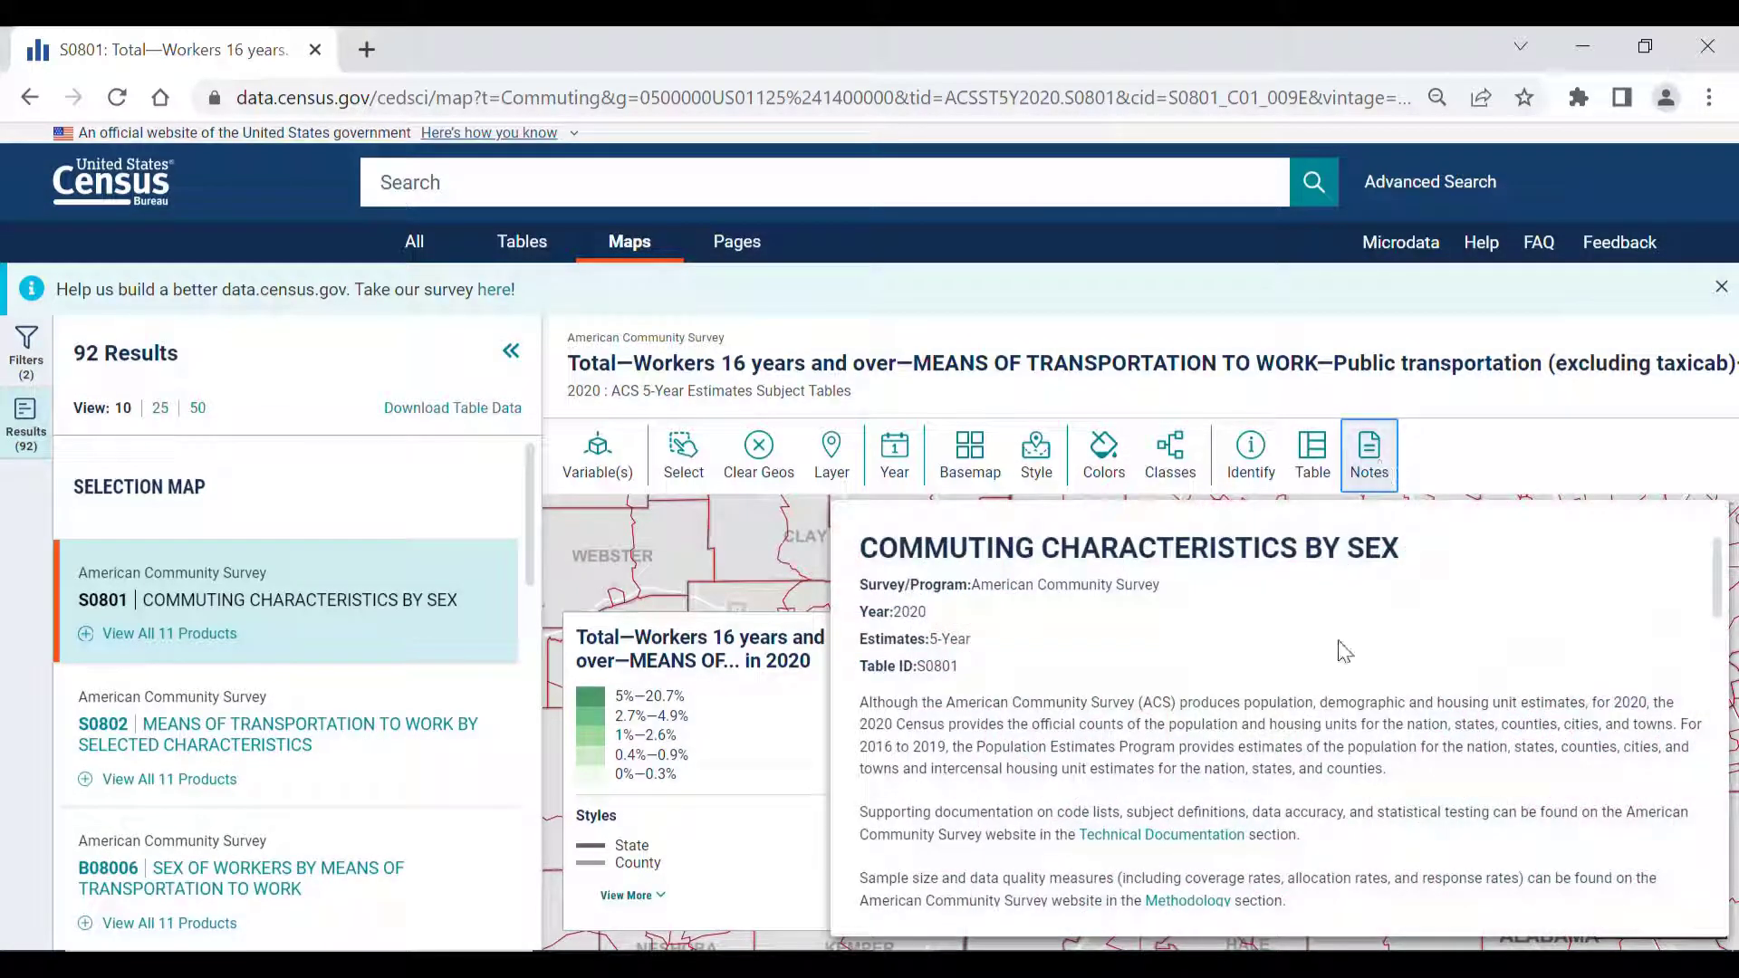
scroll(1328, 771, "down", 1)
scroll(1328, 771, "down", 10)
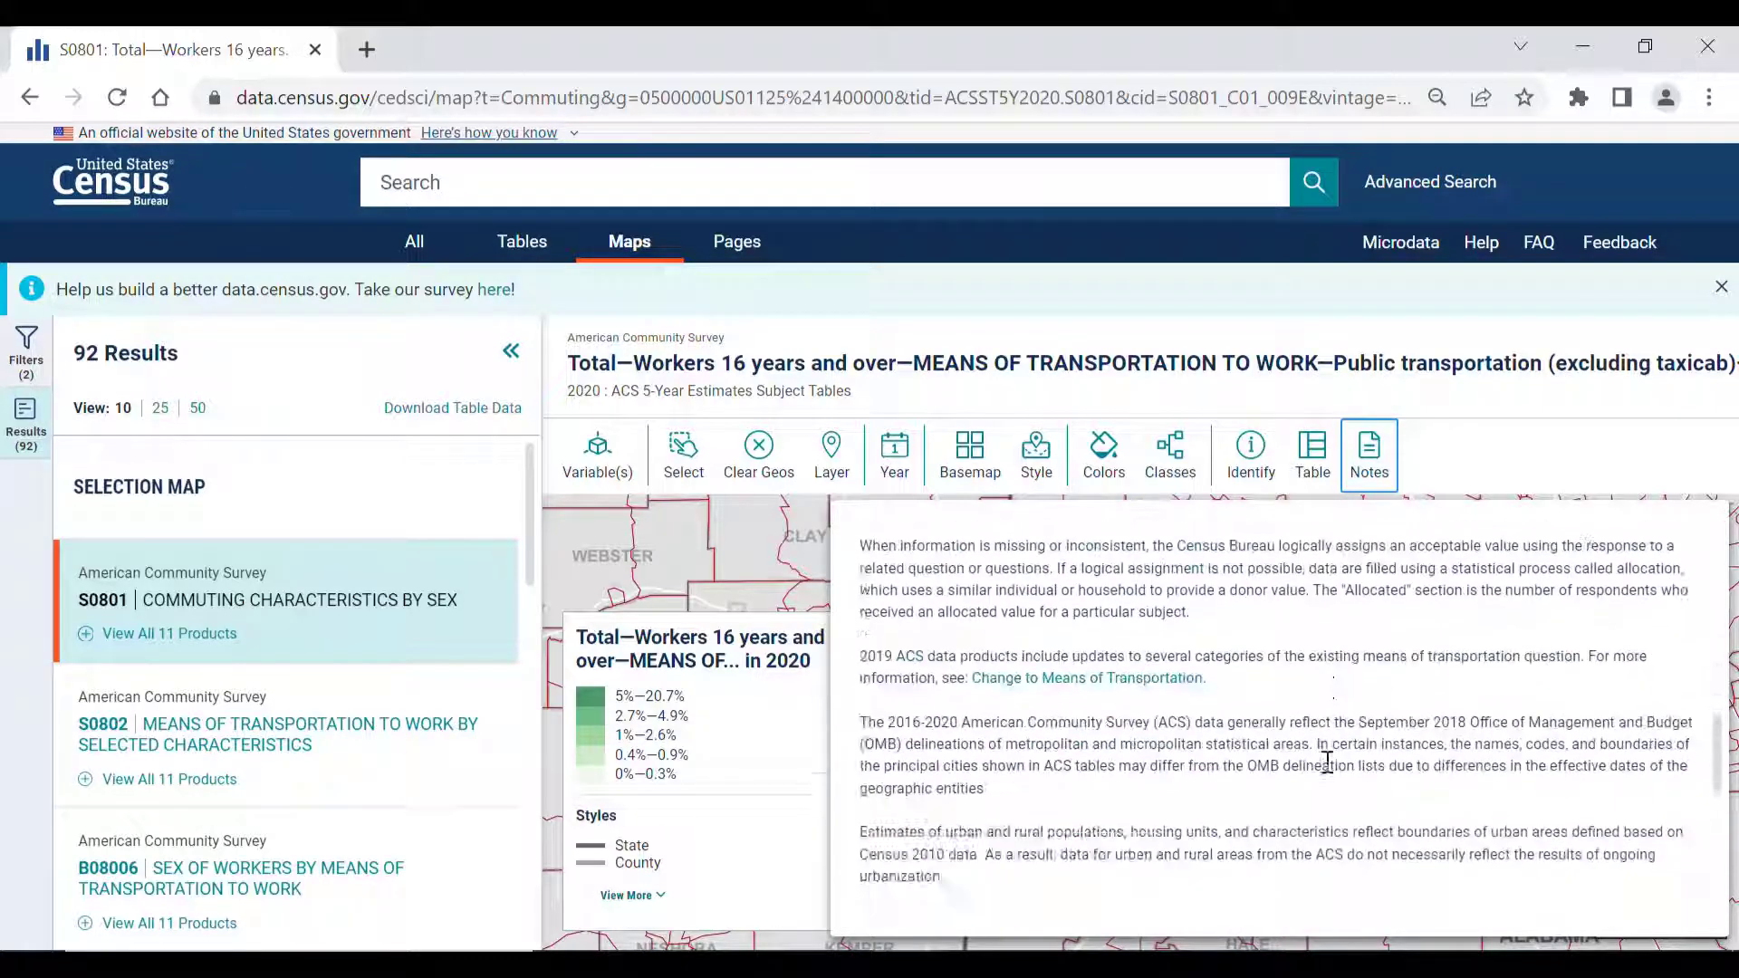
scroll(1328, 763, "up", 10)
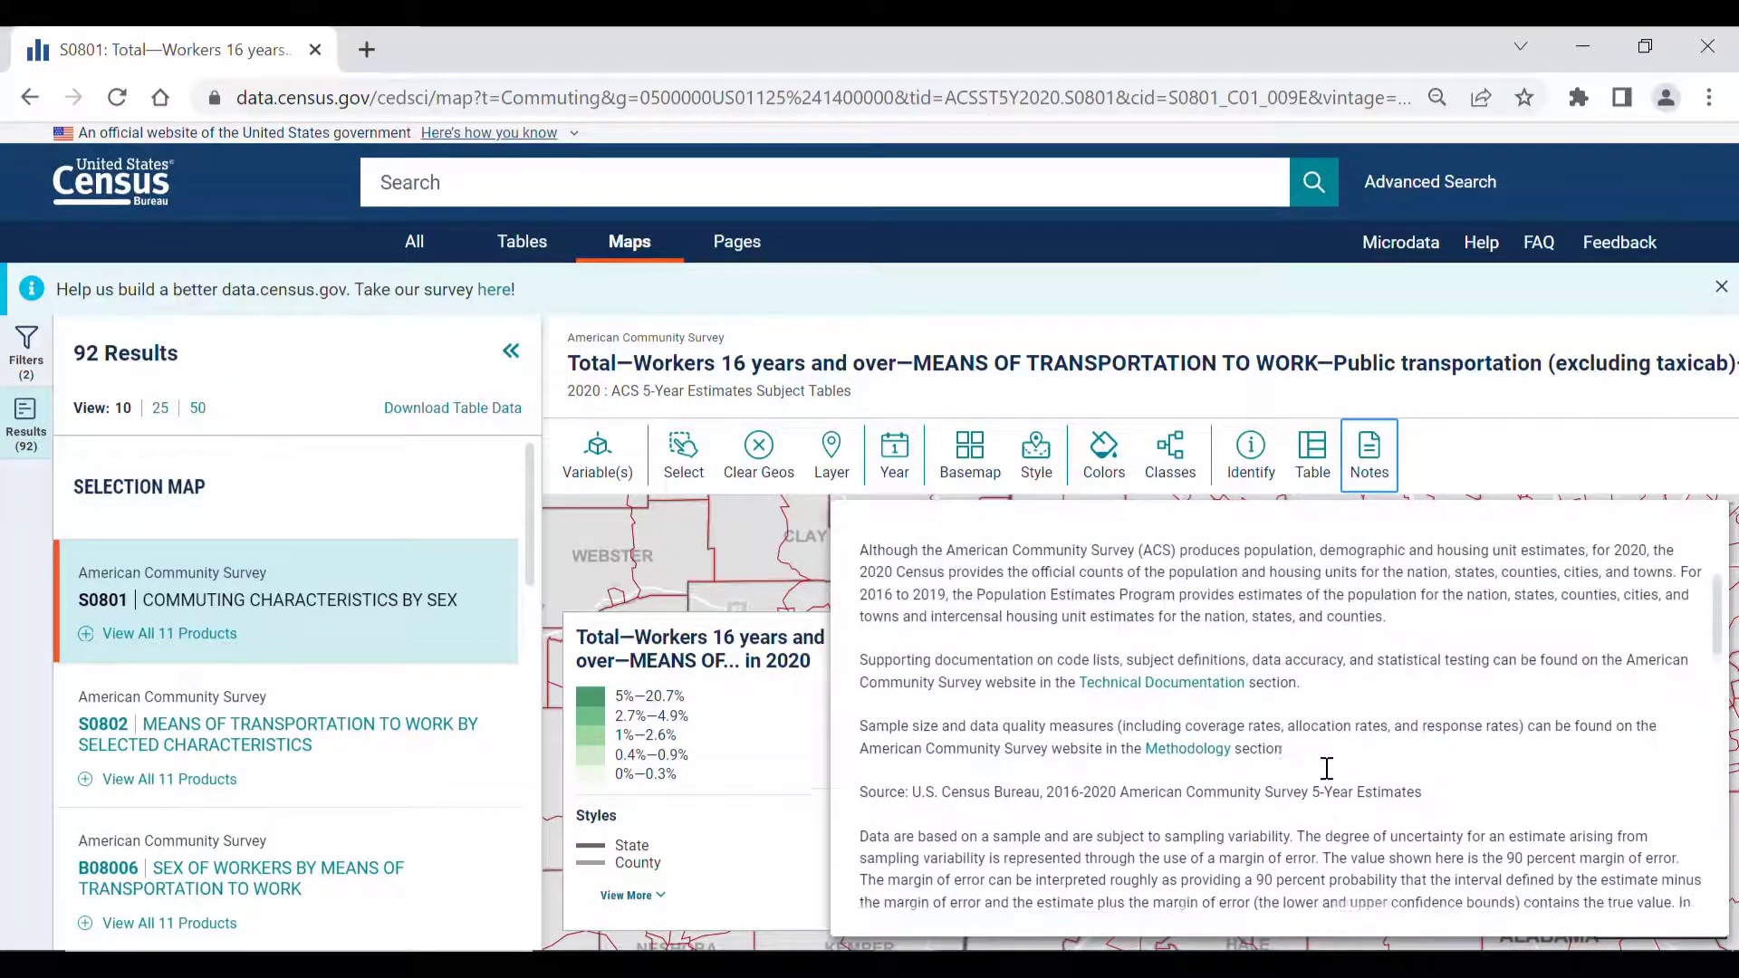